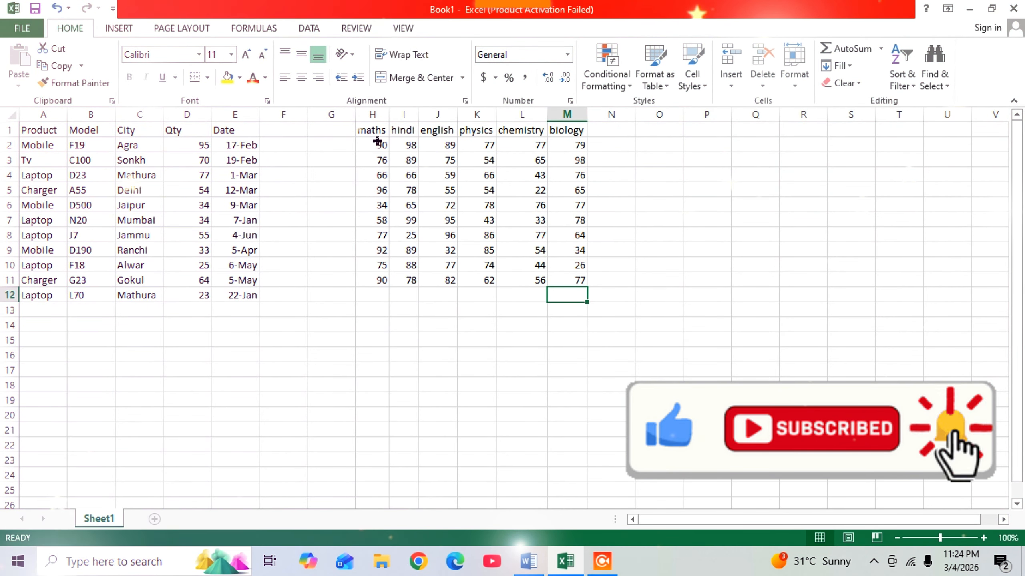
# Total the maths marks in cell H12 with the formula =sum(h2:h11)
pyautogui.moveTo(377, 141); pyautogui.dragTo(386, 282)
pyautogui.click(382, 295)
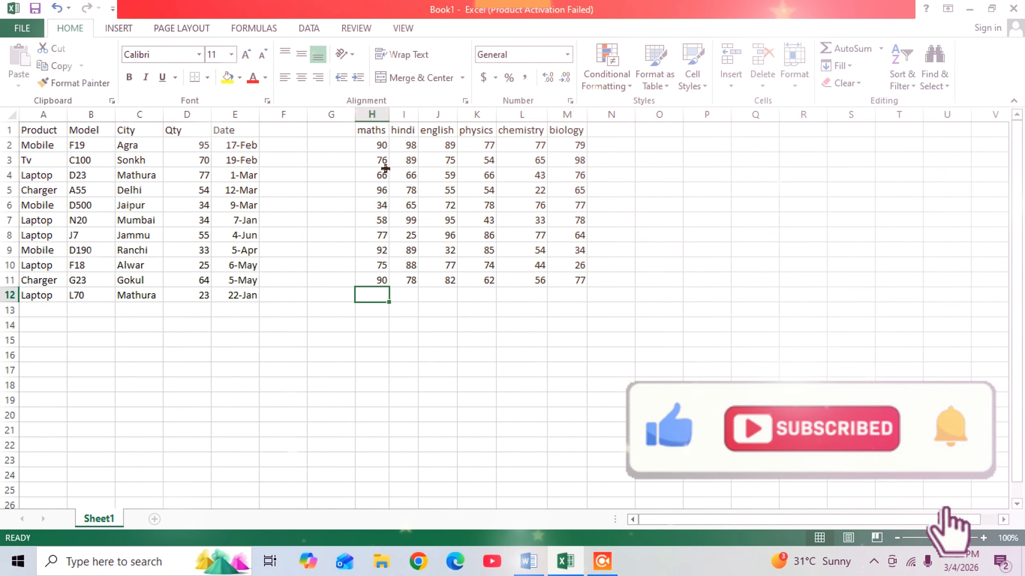
pyautogui.doubleClick(377, 295)
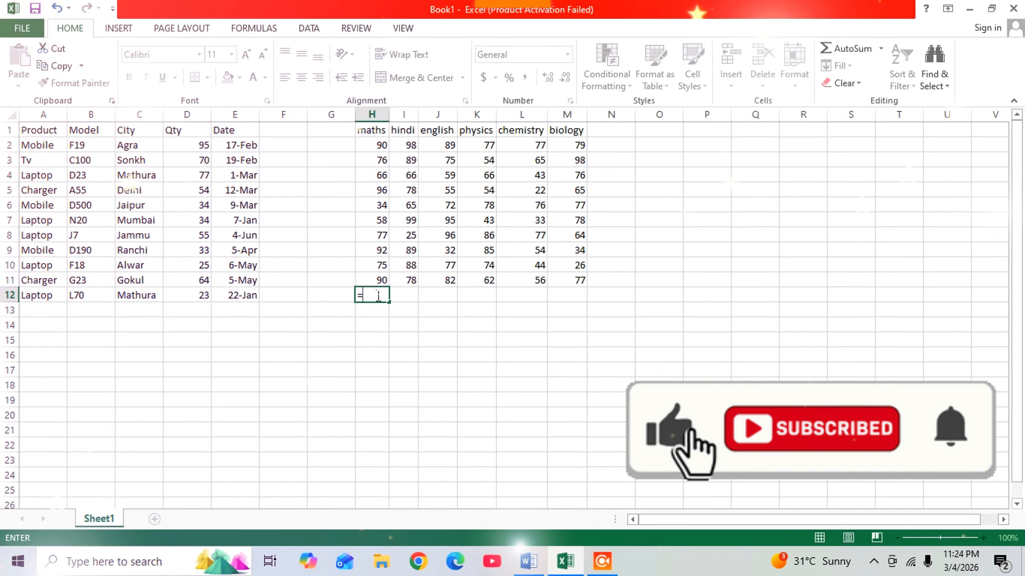
pyautogui.write('sum')
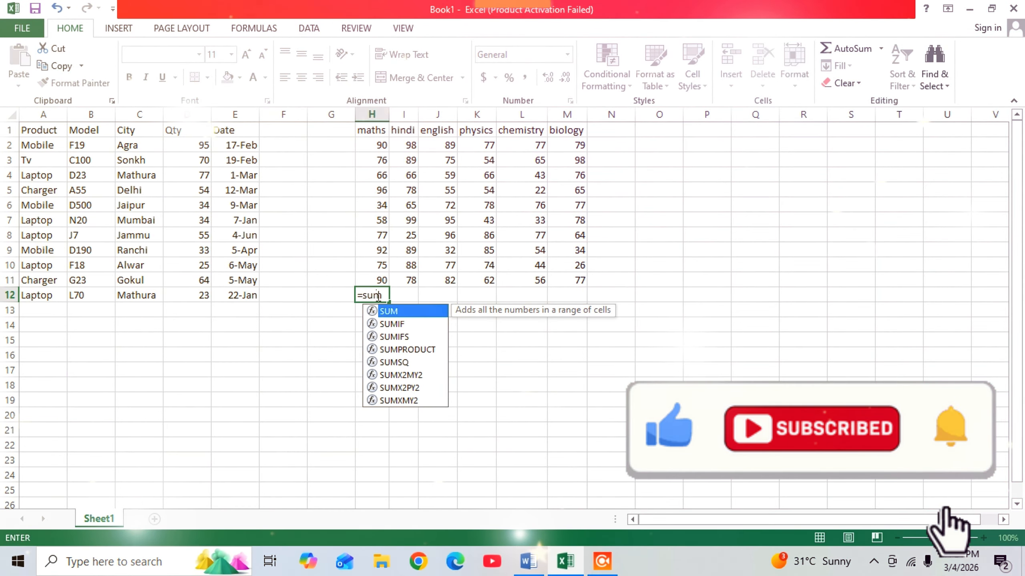
pyautogui.write('(')
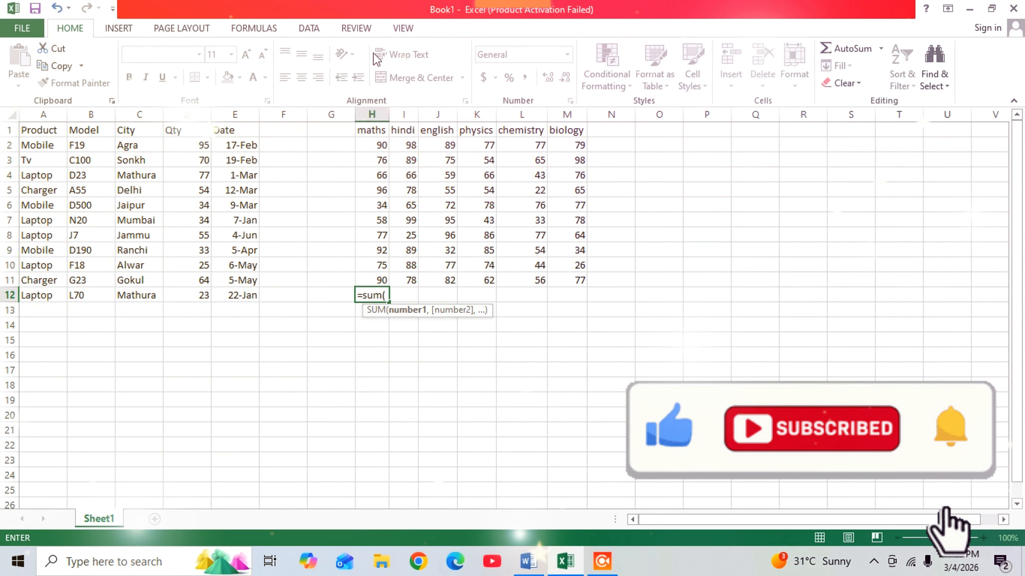
pyautogui.write('h2')
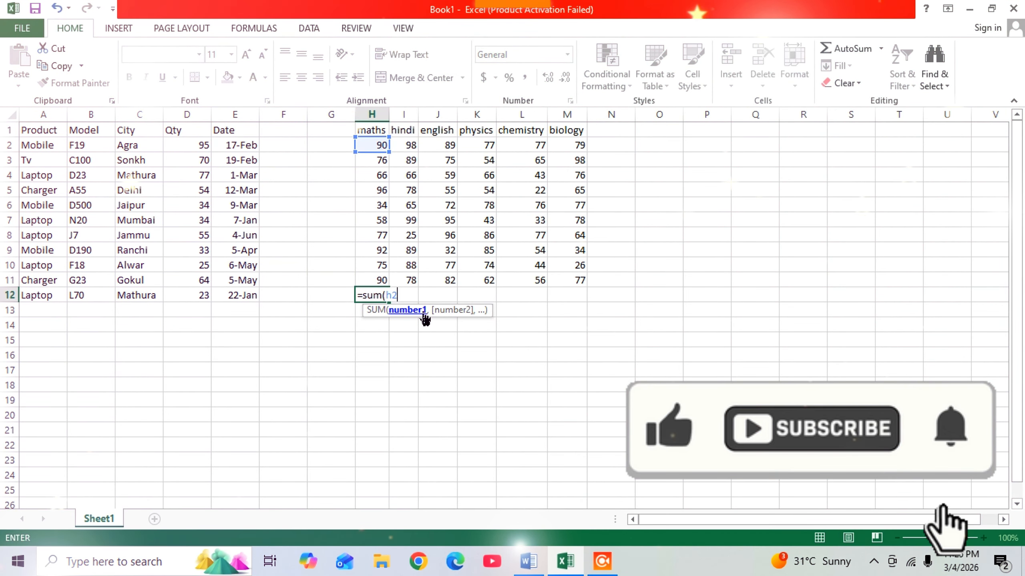
pyautogui.write(':h')
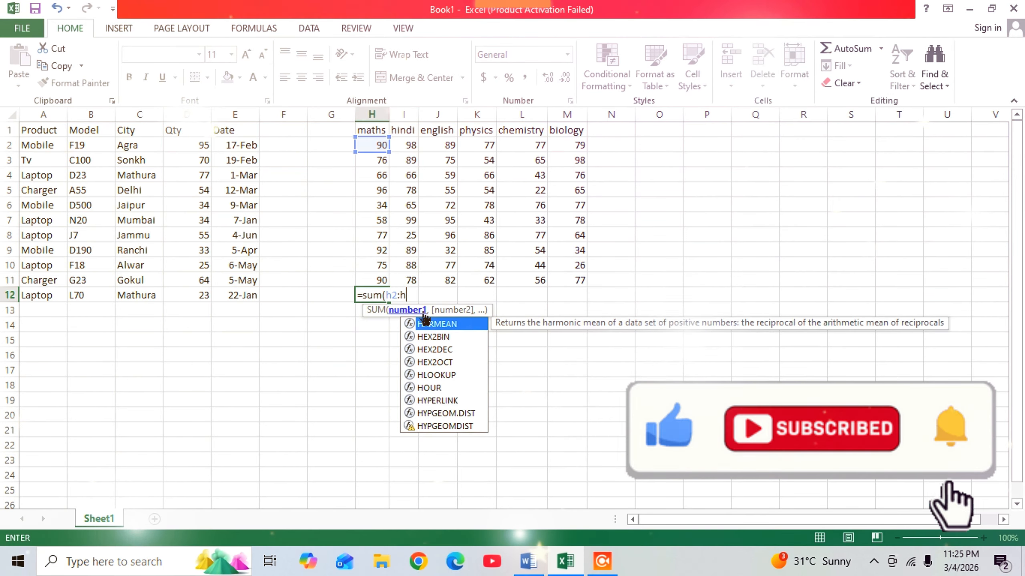
pyautogui.write('11')
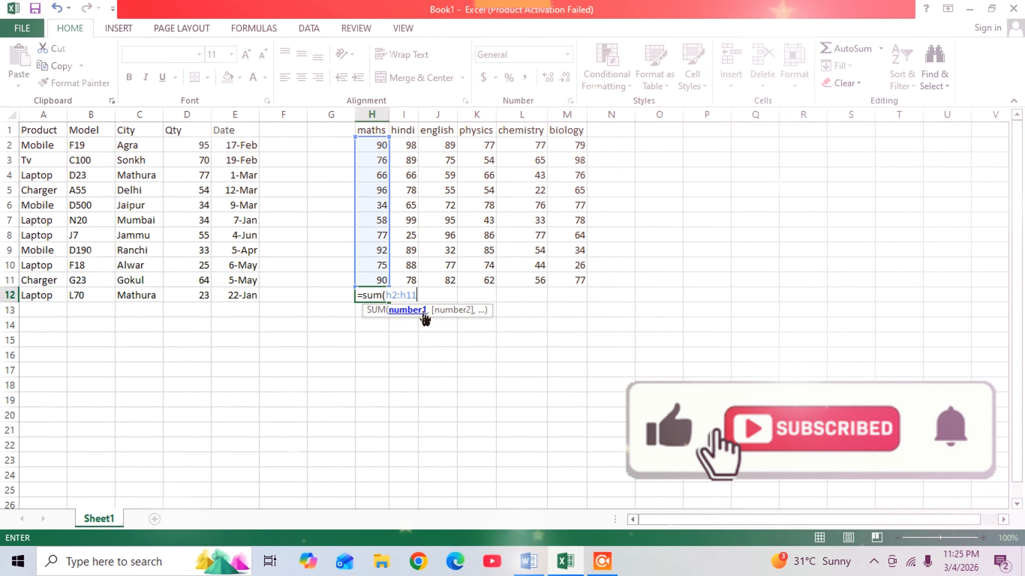
pyautogui.moveTo(627, 18)
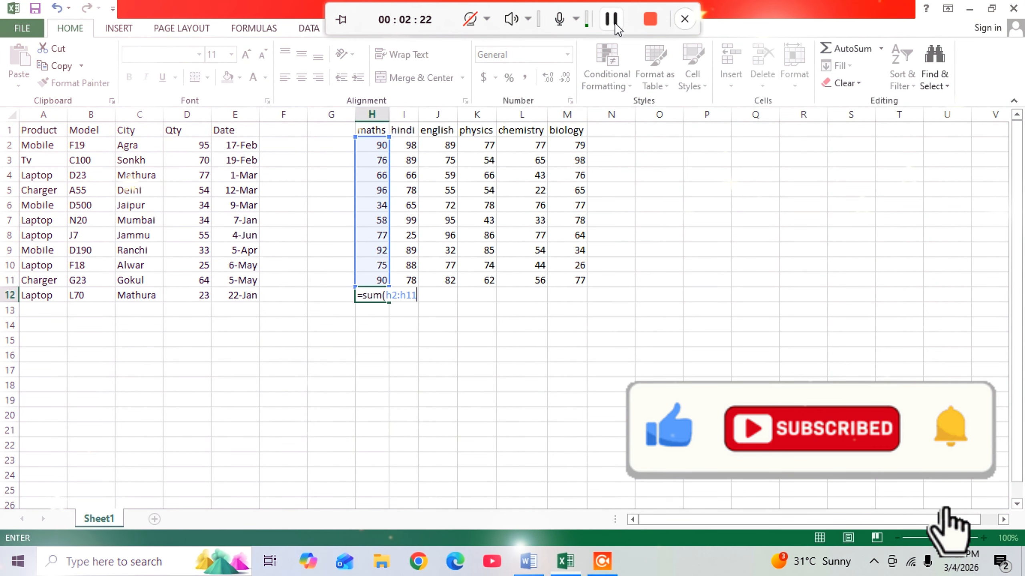
pyautogui.click(418, 295)
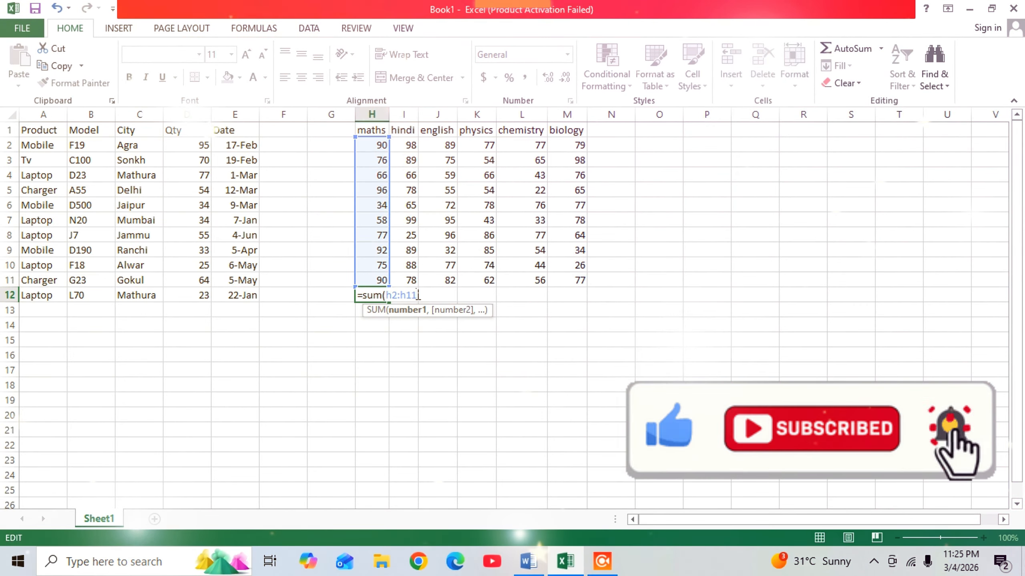
pyautogui.press('Return')
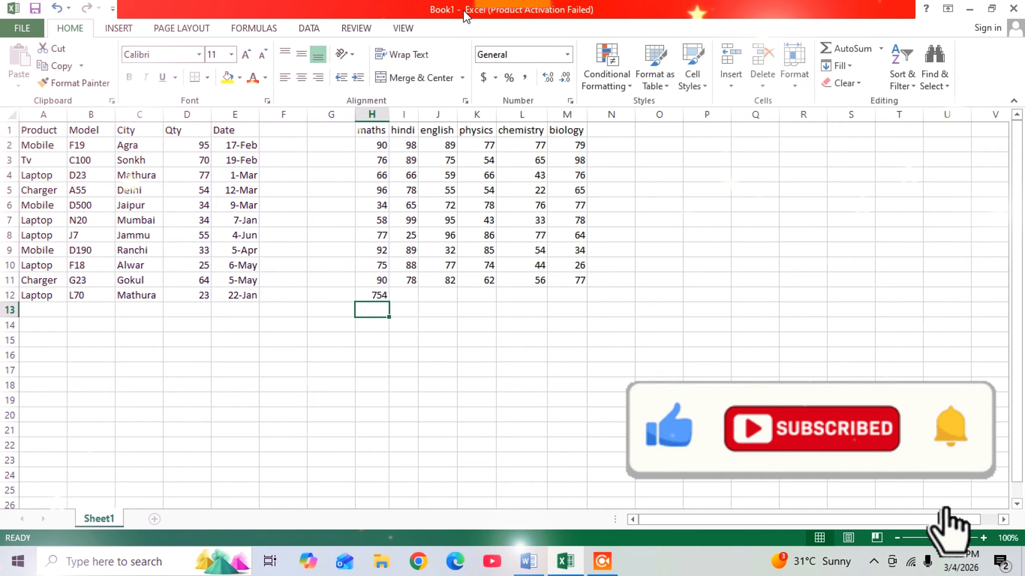
pyautogui.moveTo(466, 16)
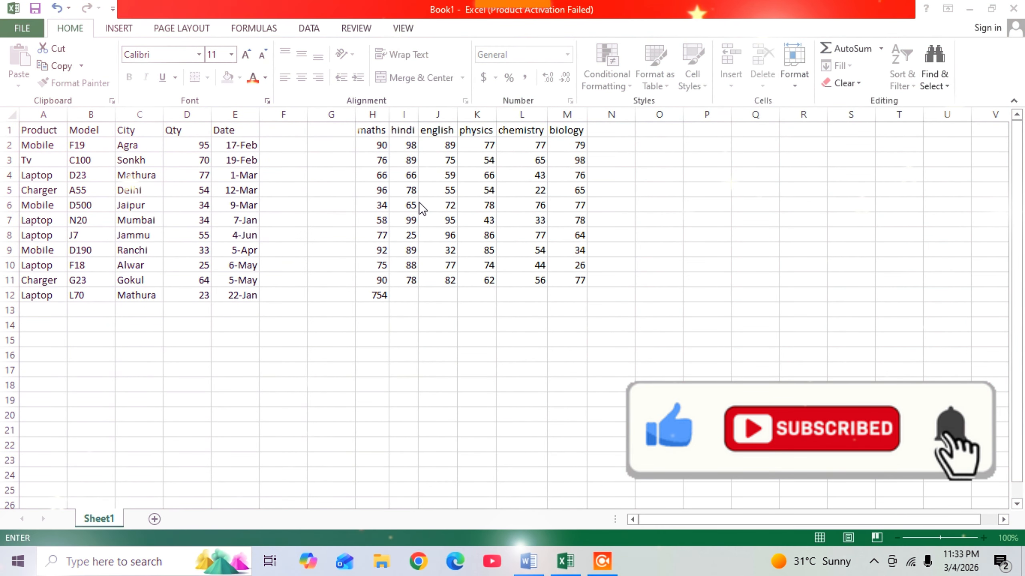
pyautogui.press('Return')
# Clear the hindi marks in cells I4, I6 and I7 to leave blank cells in the column
pyautogui.moveTo(411, 206); pyautogui.dragTo(411, 218)
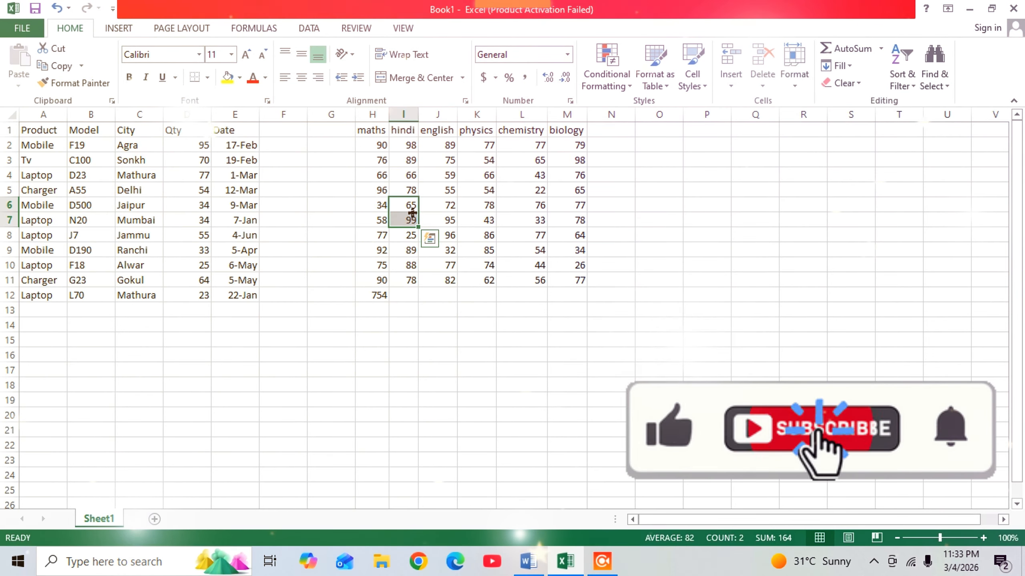
pyautogui.click(413, 174)
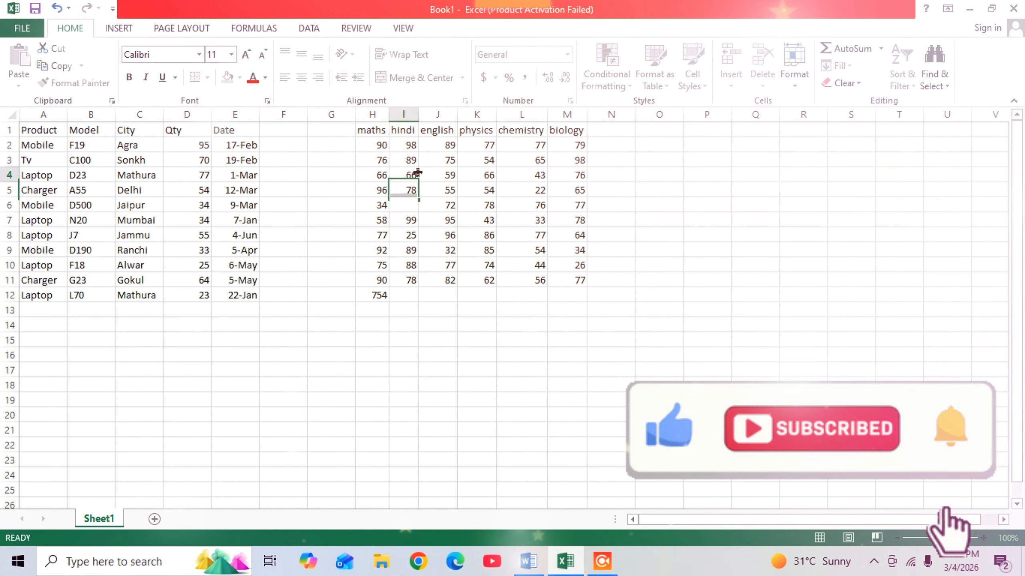
pyautogui.press('BackSpace')
pyautogui.click(403, 219)
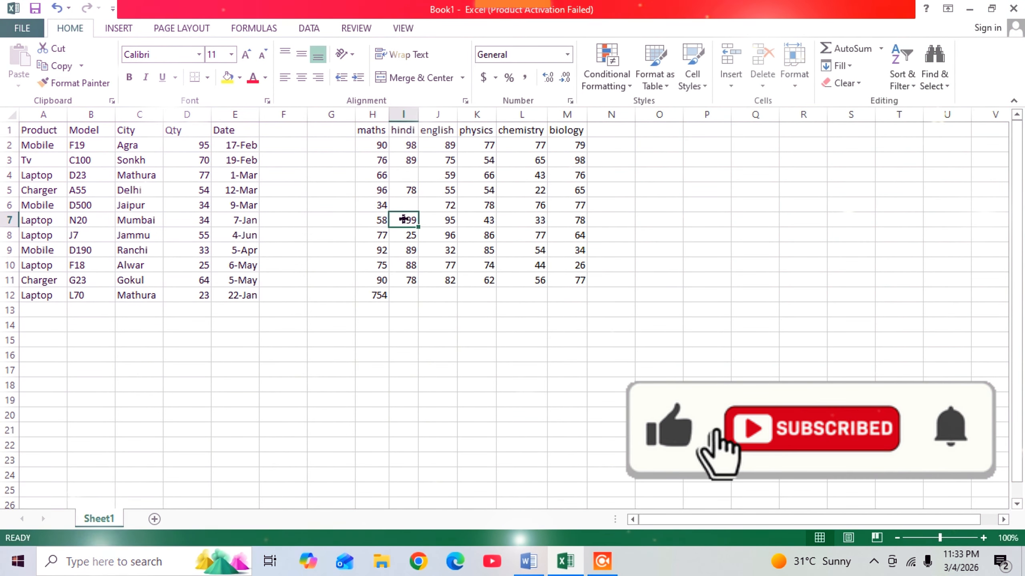
# Count the numeric hindi marks in cell I12 with the formula =count(I2:I11)
pyautogui.click(408, 302)
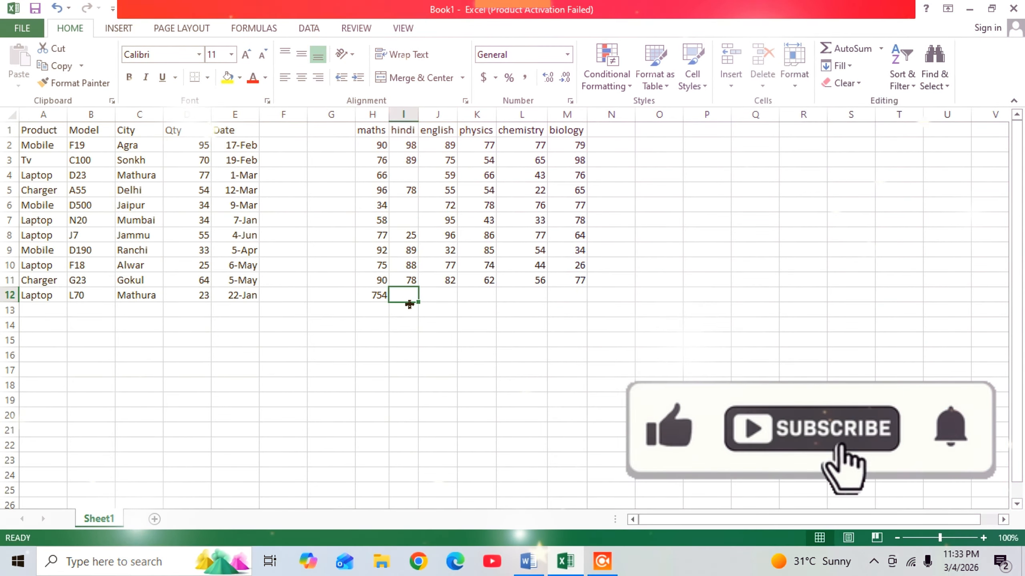
pyautogui.write('=')
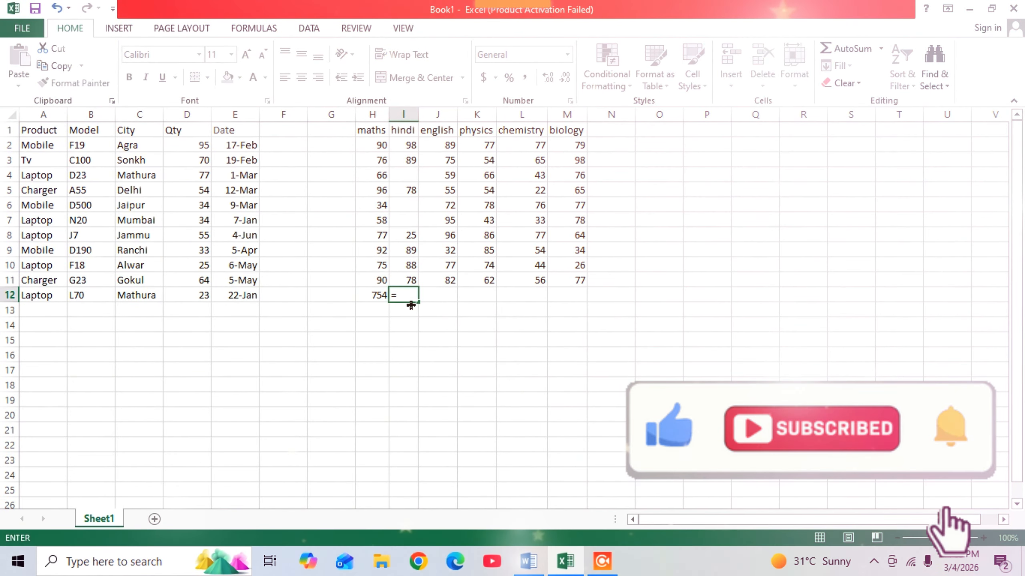
pyautogui.write('cou')
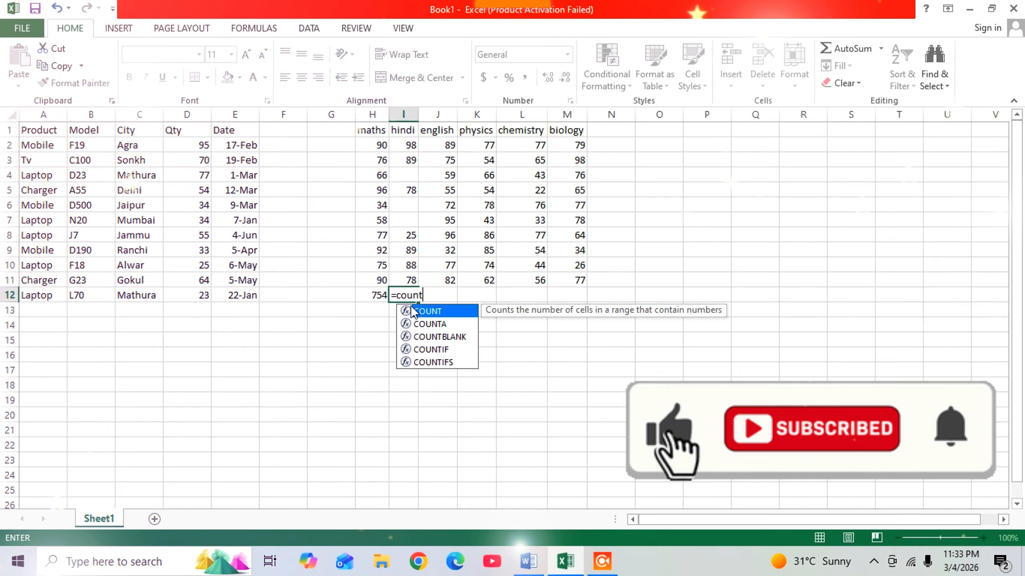
pyautogui.write('nt')
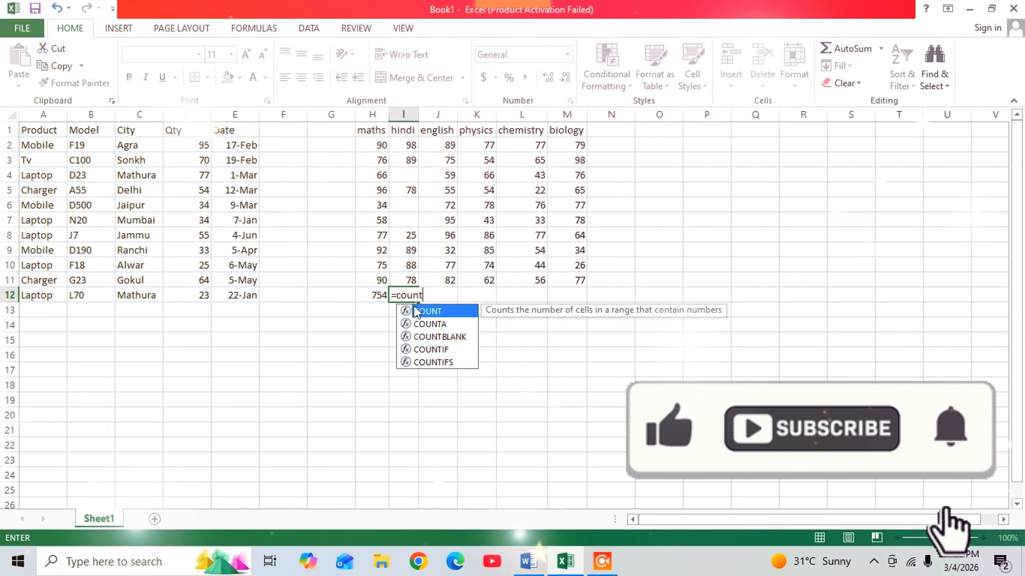
pyautogui.write('(')
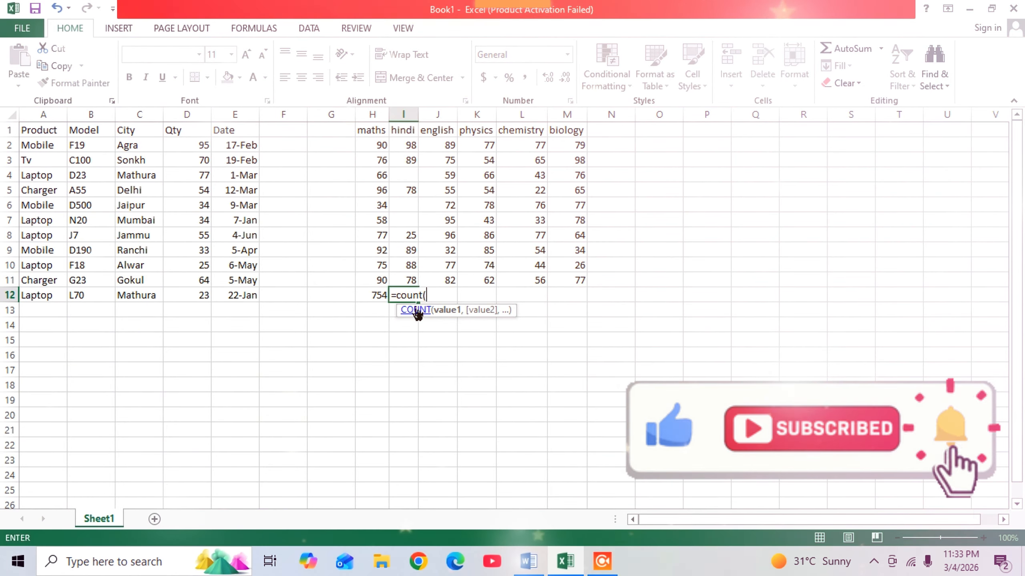
pyautogui.write('i')
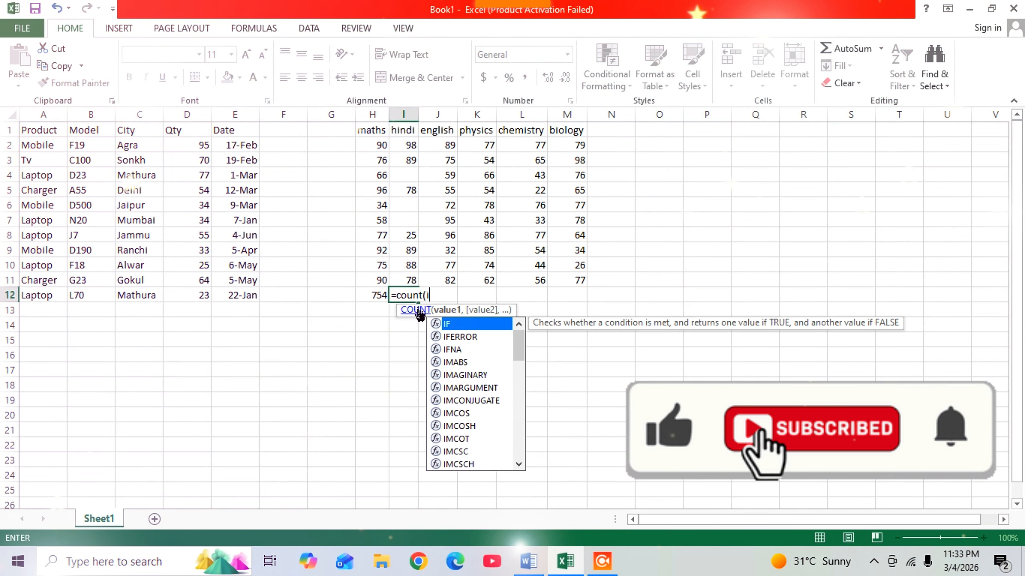
pyautogui.press('BackSpace')
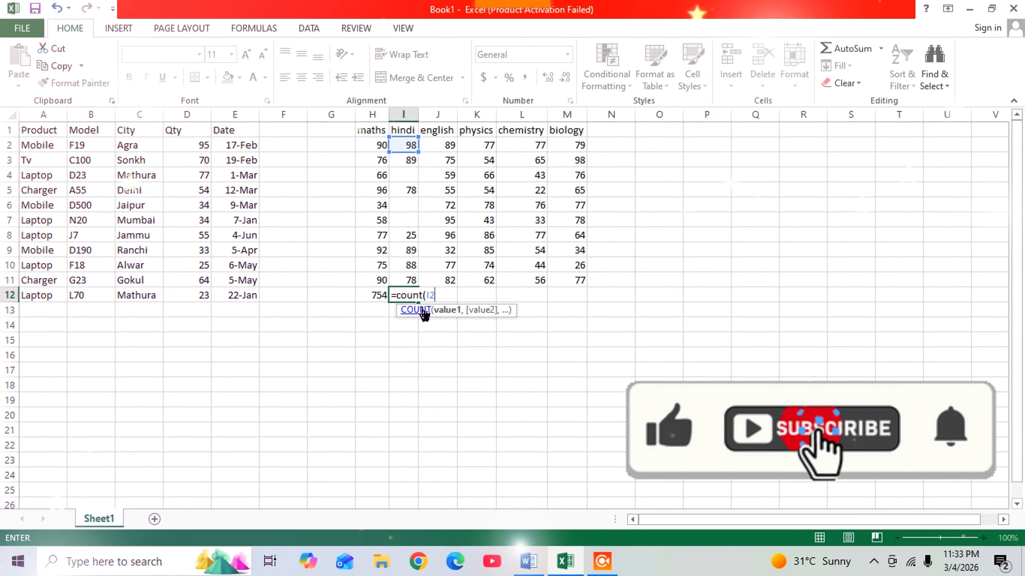
pyautogui.write(':I')
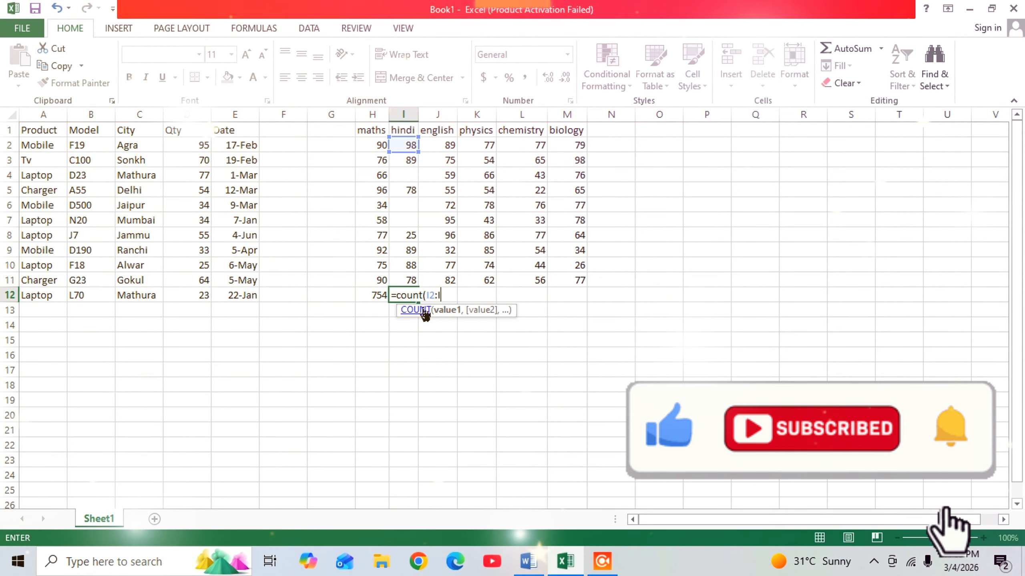
pyautogui.write('11')
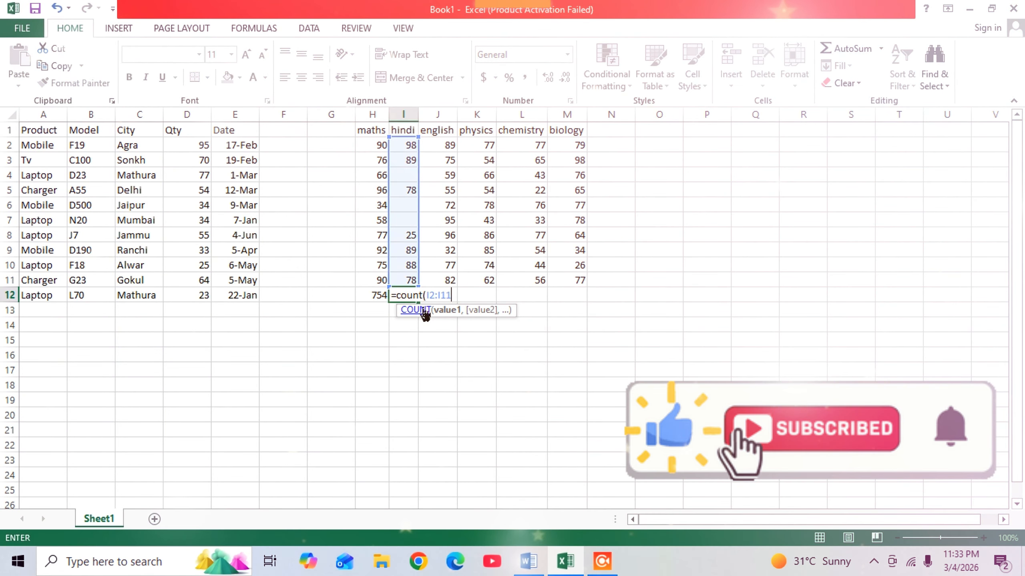
pyautogui.press('Return')
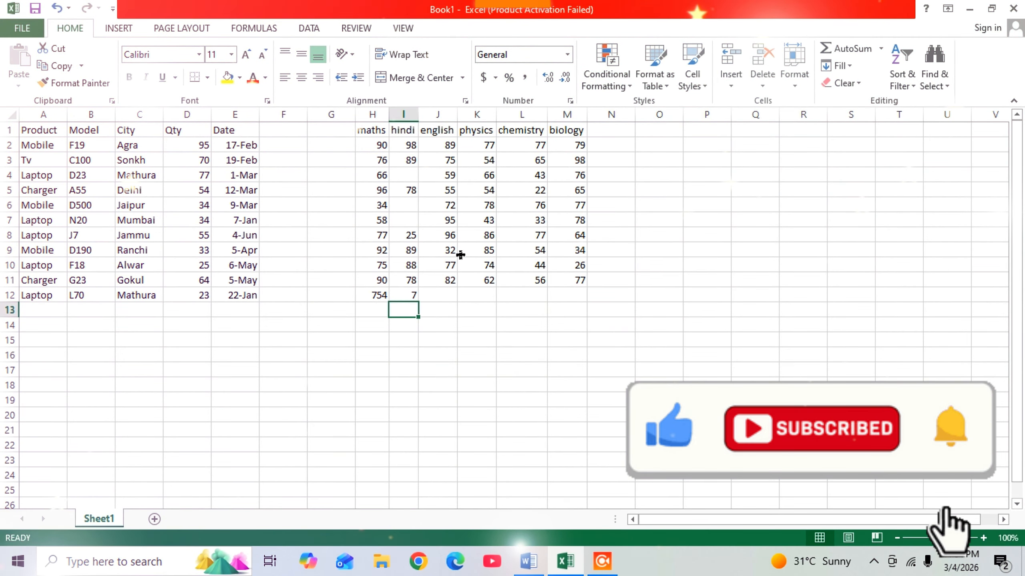
# Try to count the non-empty english marks in cell J12 with the formula =count A(j2:j11)
pyautogui.click(435, 300)
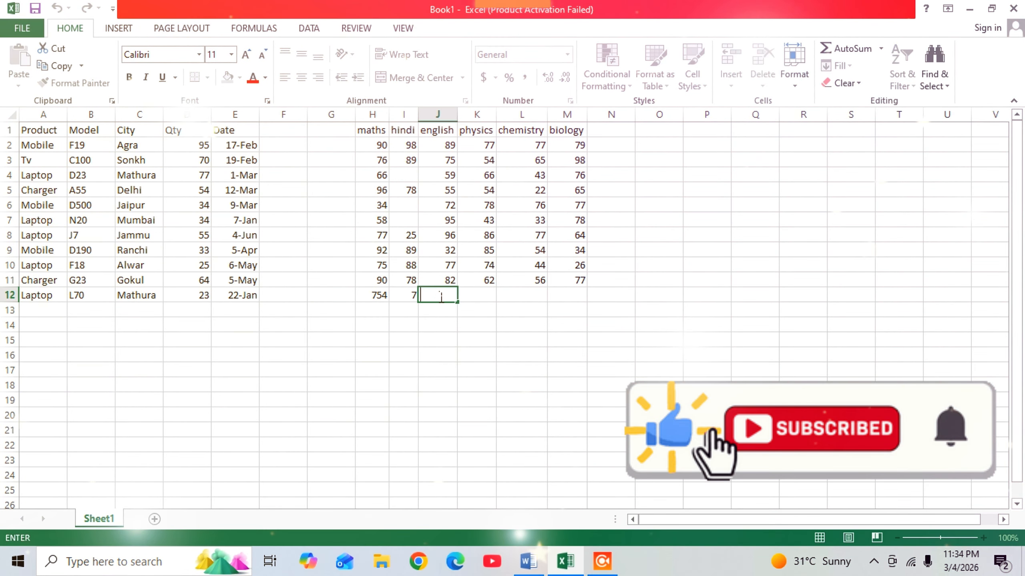
pyautogui.write('=coun')
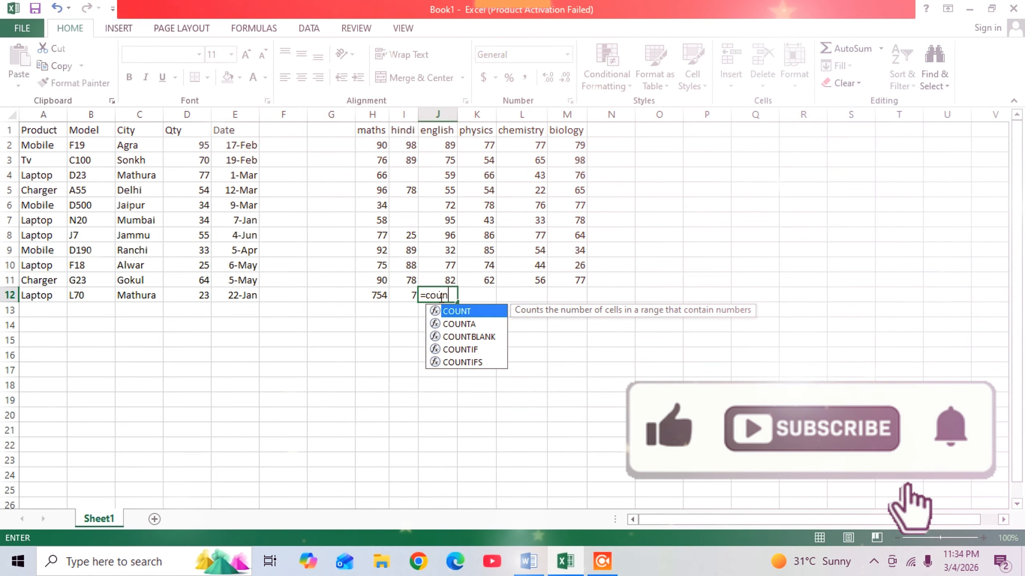
pyautogui.write('t a')
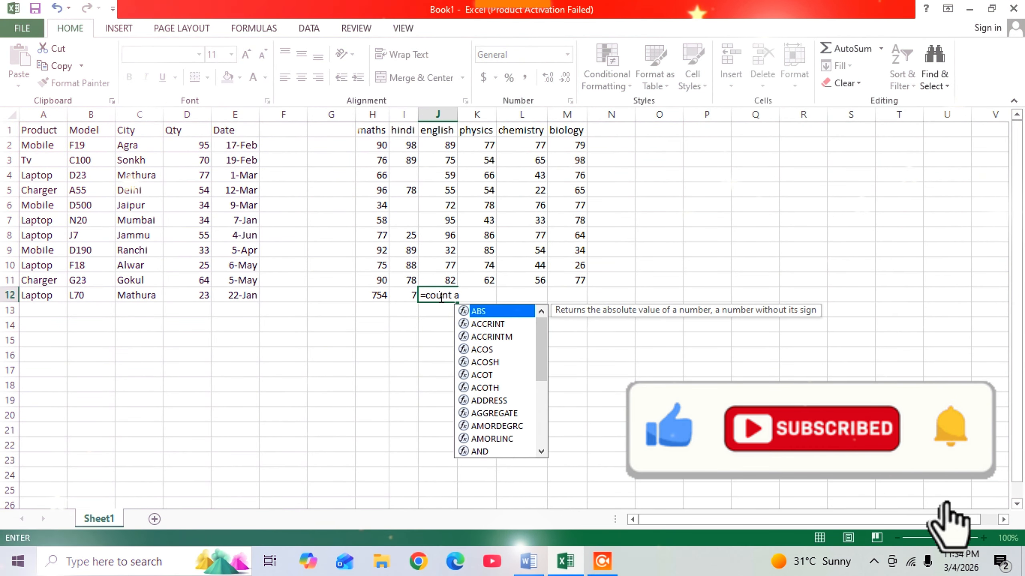
pyautogui.press('BackSpace')
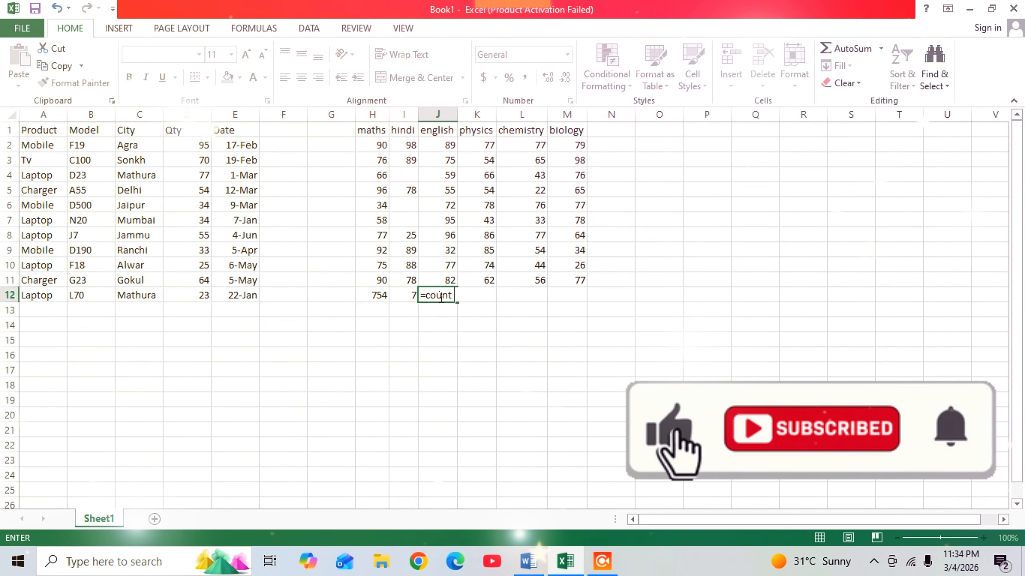
pyautogui.write('A ')
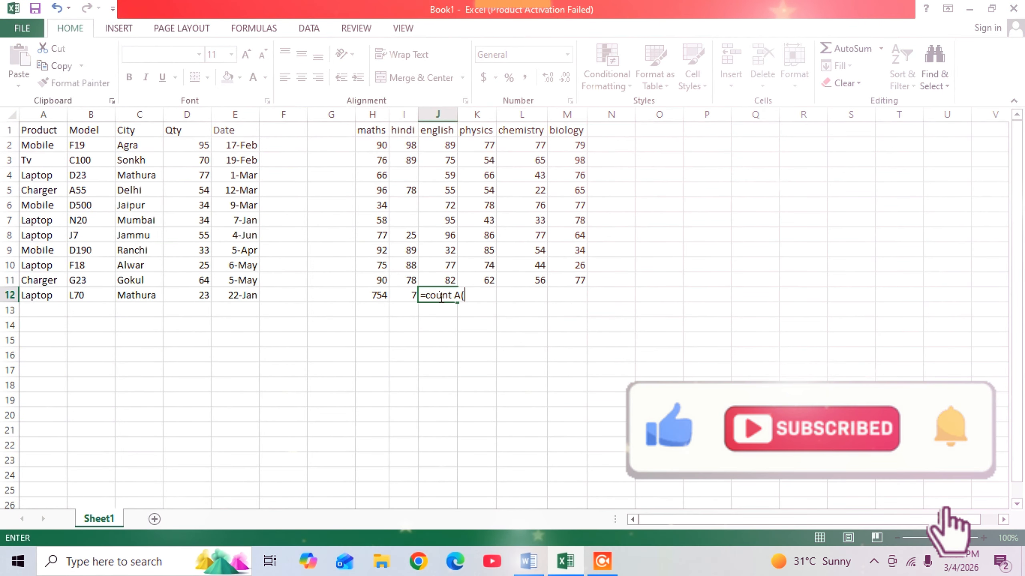
pyautogui.write('(')
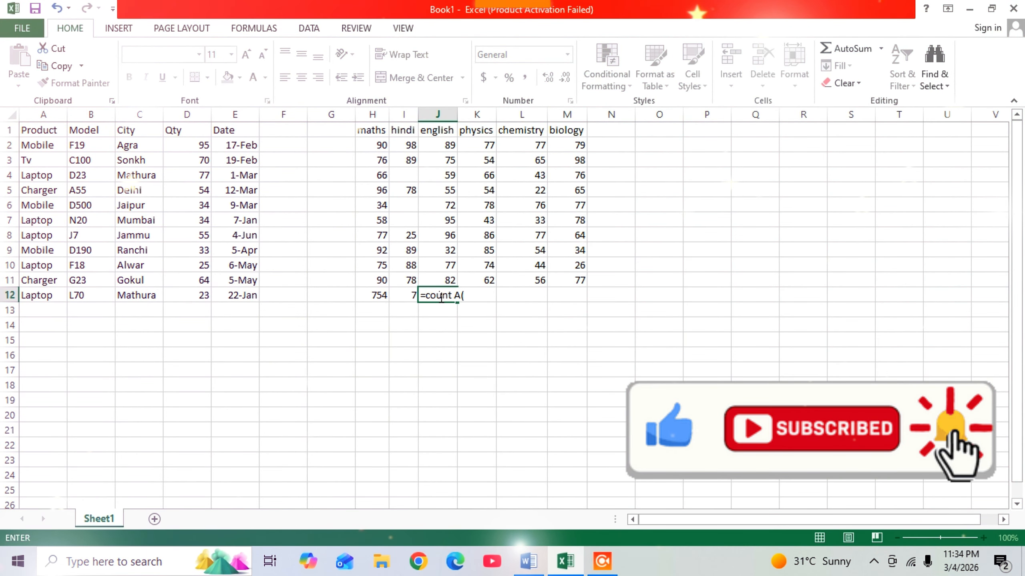
pyautogui.write('j')
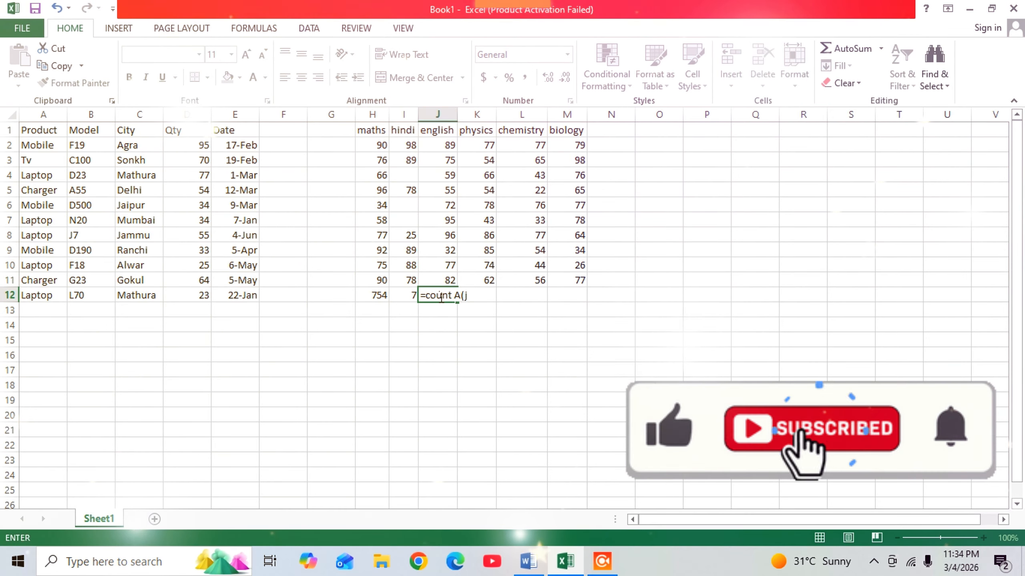
pyautogui.write('2:')
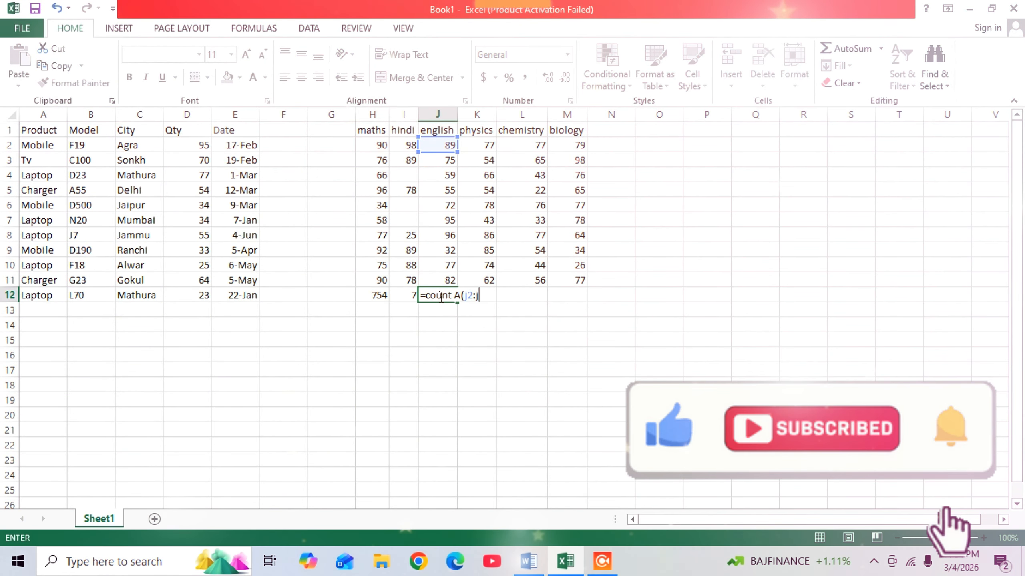
pyautogui.write('j11')
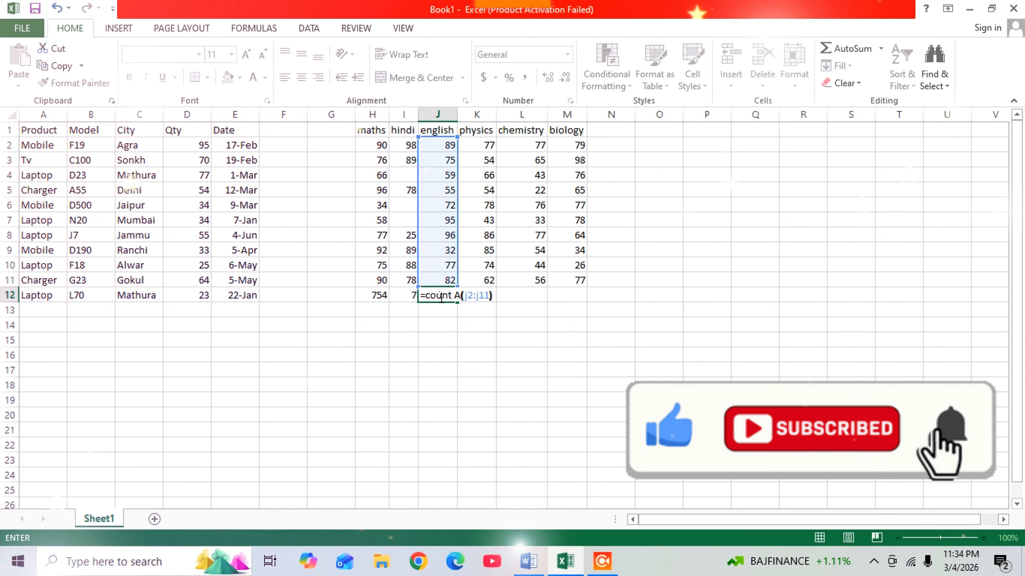
pyautogui.press('Return')
# Correct the formula in cell J12 to =countA(J2:J11) to count the non-empty english marks
pyautogui.click(446, 297)
pyautogui.doubleClick(450, 295)
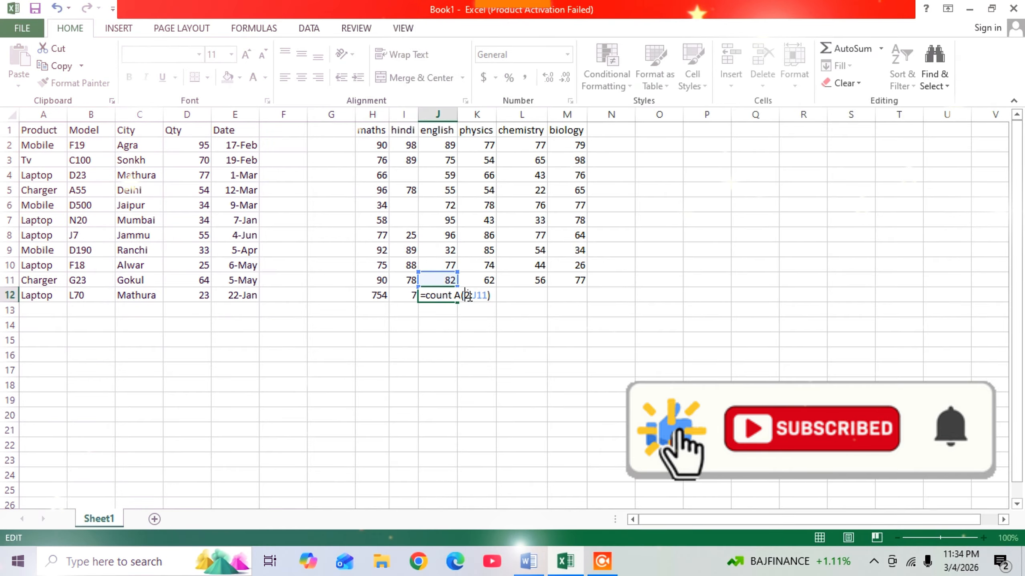
pyautogui.write('J')
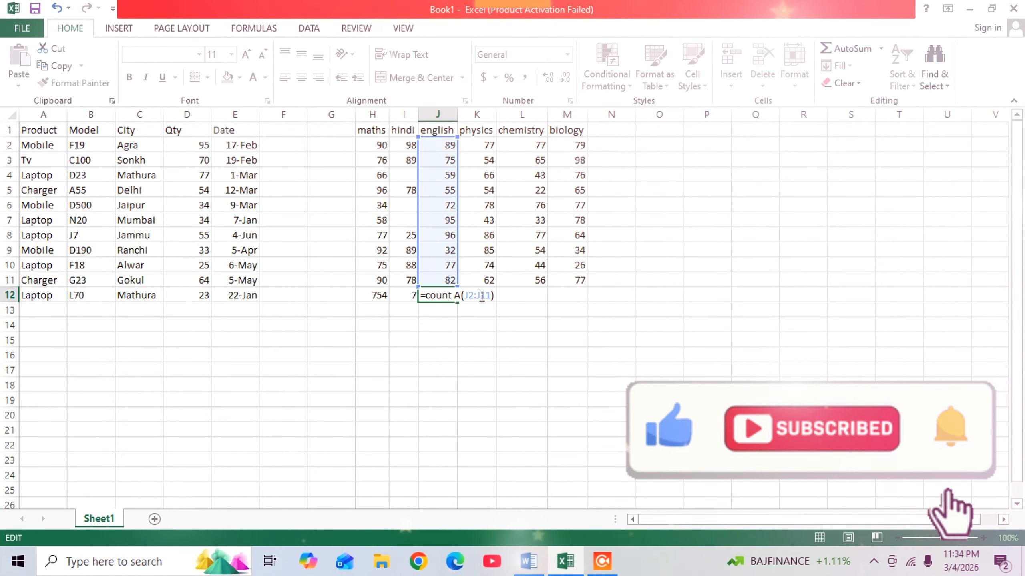
pyautogui.click(517, 301)
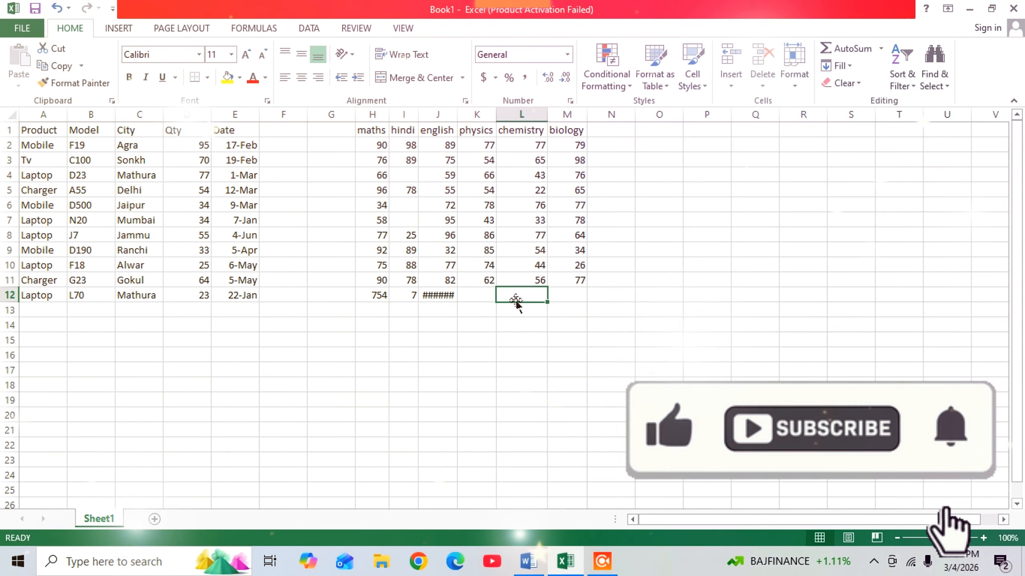
pyautogui.doubleClick(450, 296)
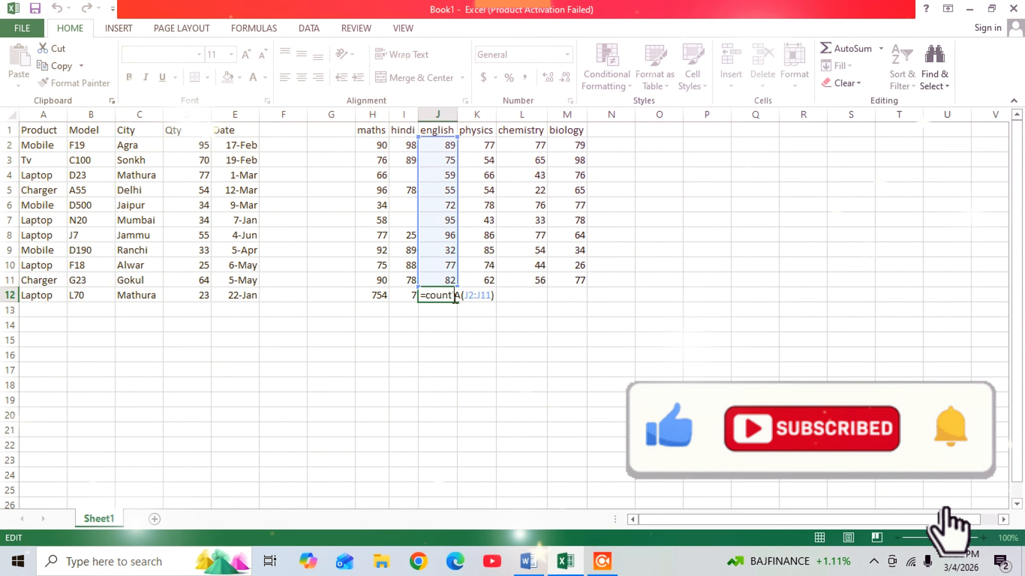
pyautogui.press('BackSpace')
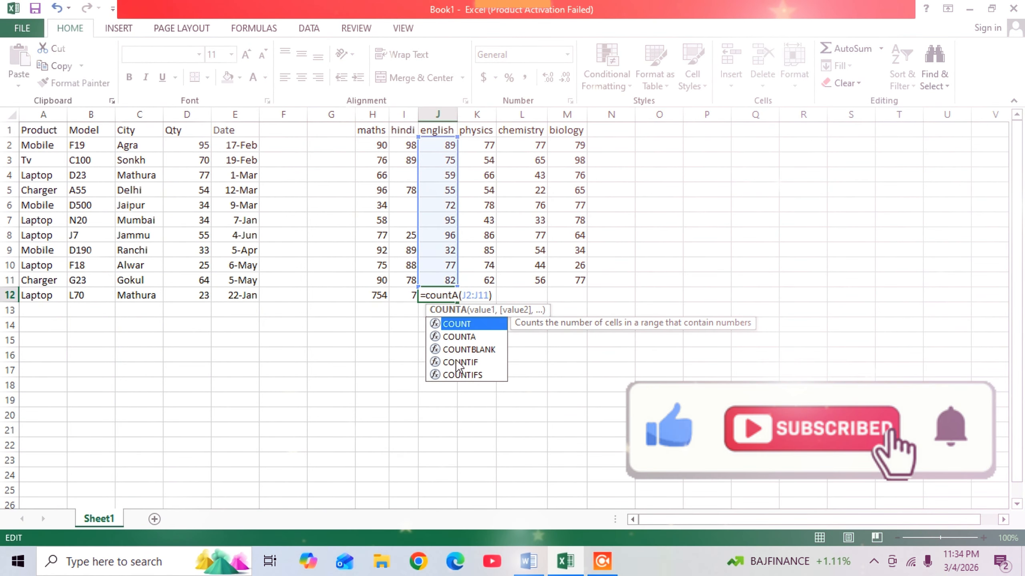
pyautogui.press('Down')
pyautogui.click(521, 291)
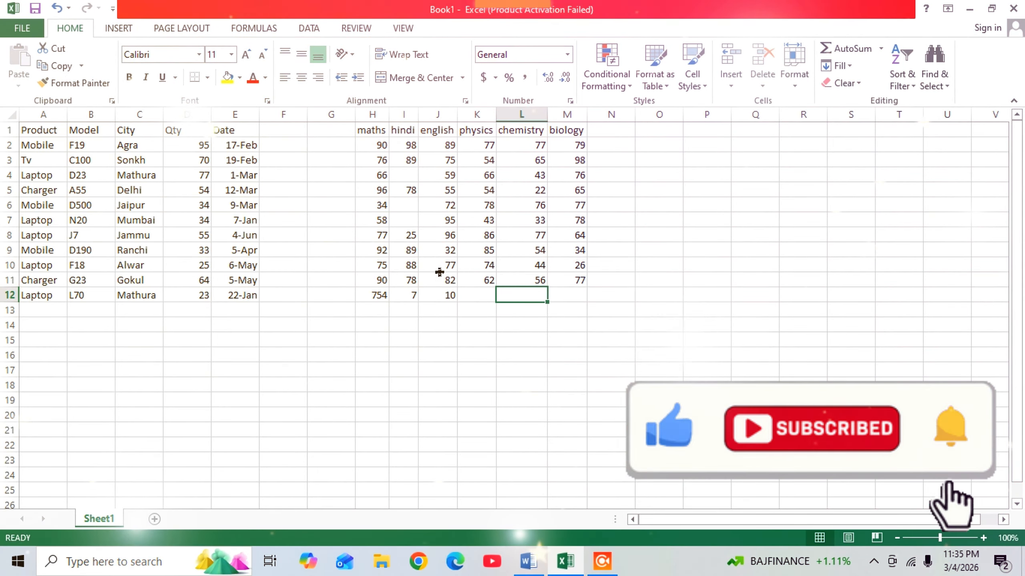
# Clear the english mark in cell J8 to leave a blank cell in the counted range
pyautogui.doubleClick(450, 235)
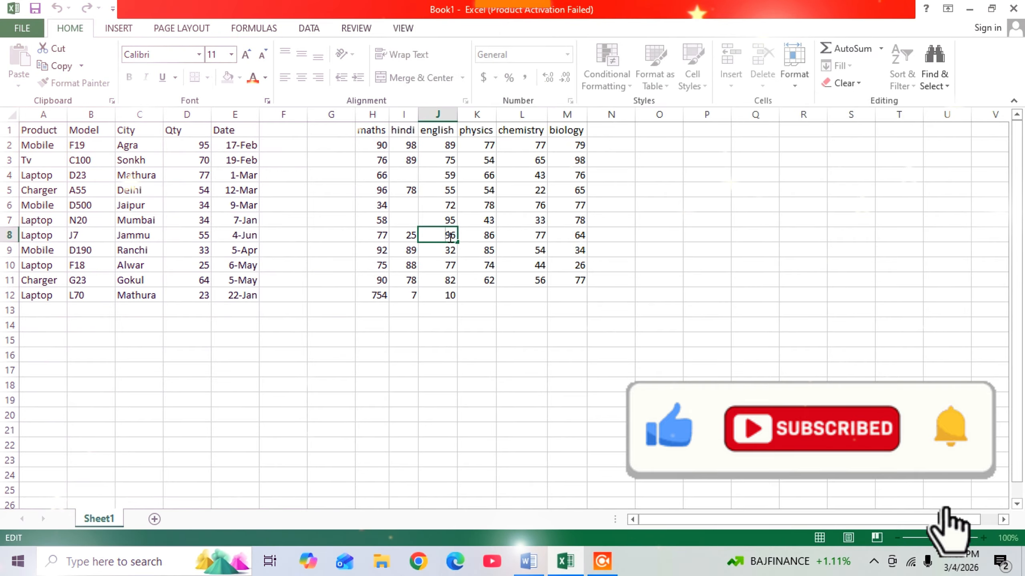
pyautogui.doubleClick(451, 236)
pyautogui.press('BackSpace')
pyautogui.click(485, 309)
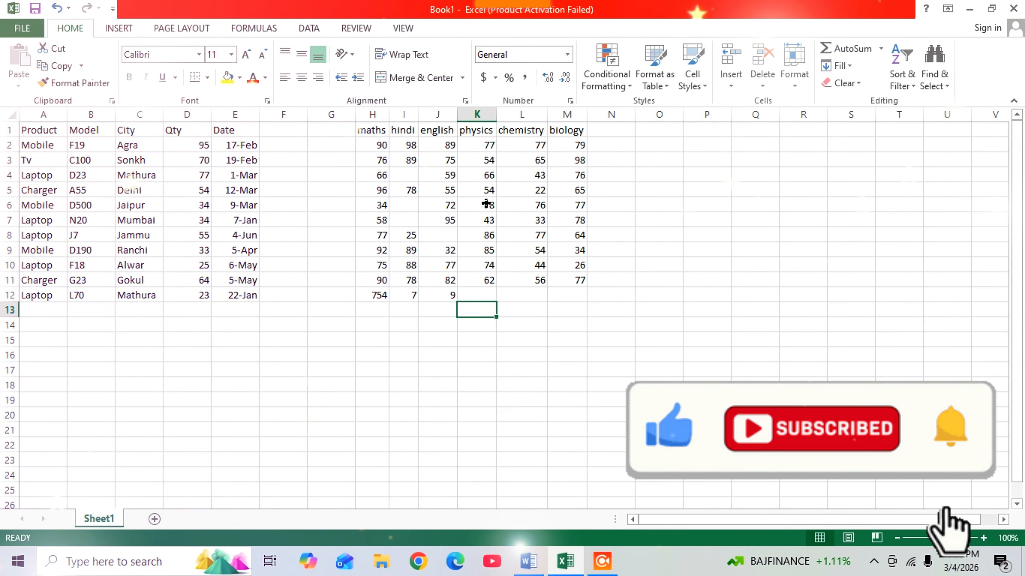
# Clear the physics marks in cells K6, K9, K3 and K5 to leave blank cells in the column
pyautogui.press('BackSpace')
pyautogui.click(480, 251)
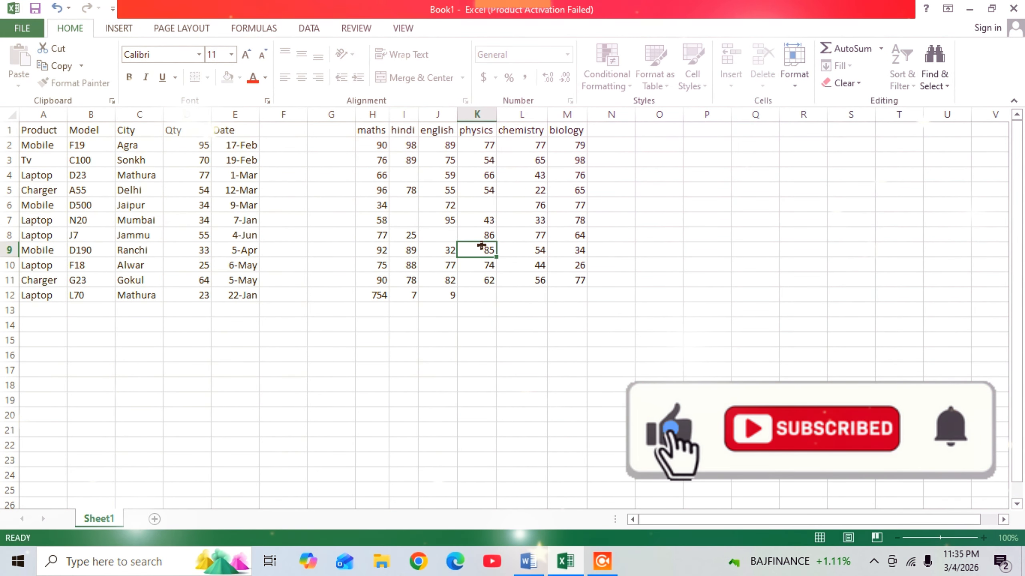
pyautogui.press('BackSpace')
pyautogui.click(483, 161)
pyautogui.press('BackSpace')
pyautogui.click(479, 190)
pyautogui.press('BackSpace')
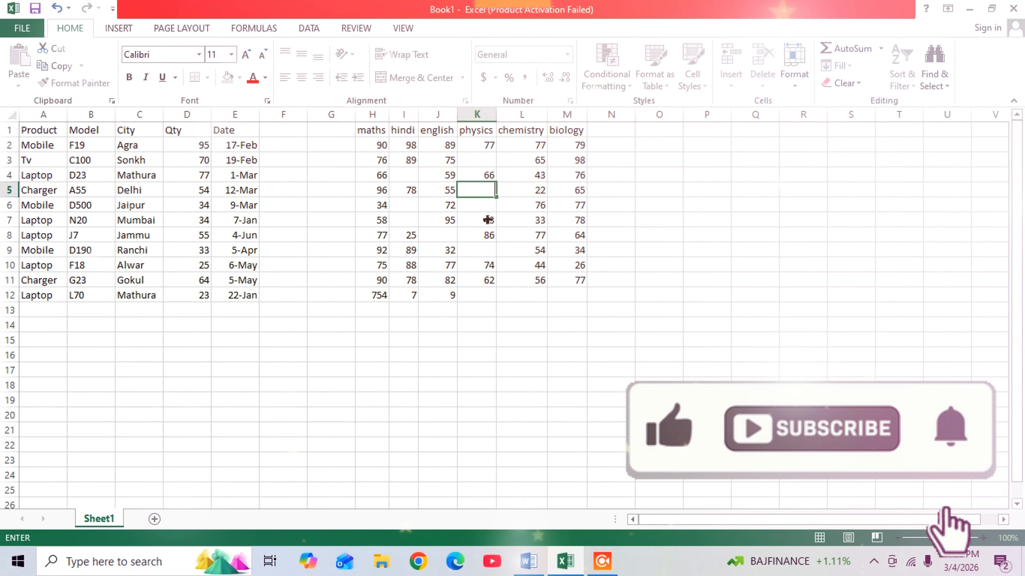
# Count the blank cells among the physics marks in cell K12 with the formula =COUNTBLANK(K2:K11)
pyautogui.click(487, 292)
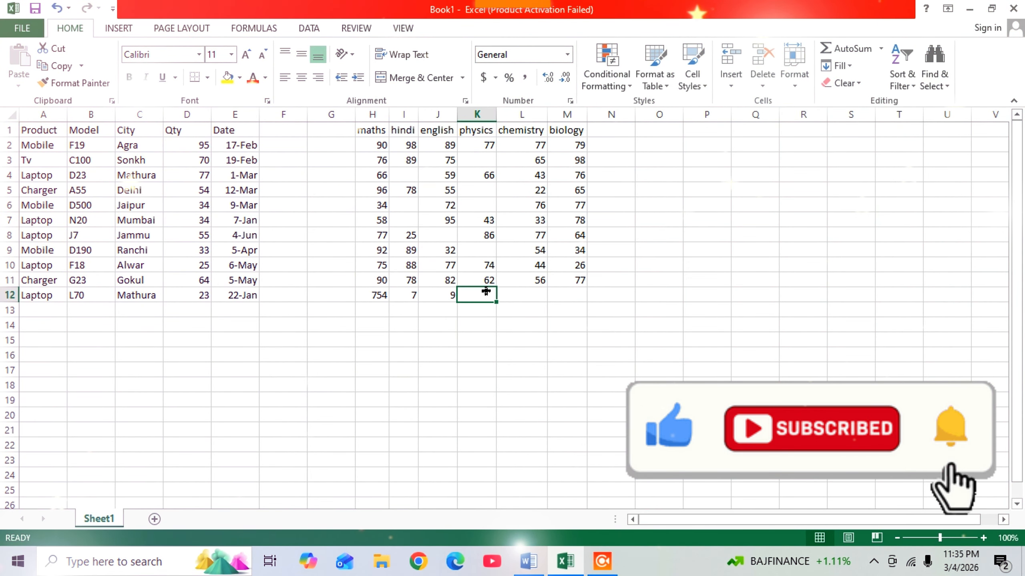
pyautogui.write('=')
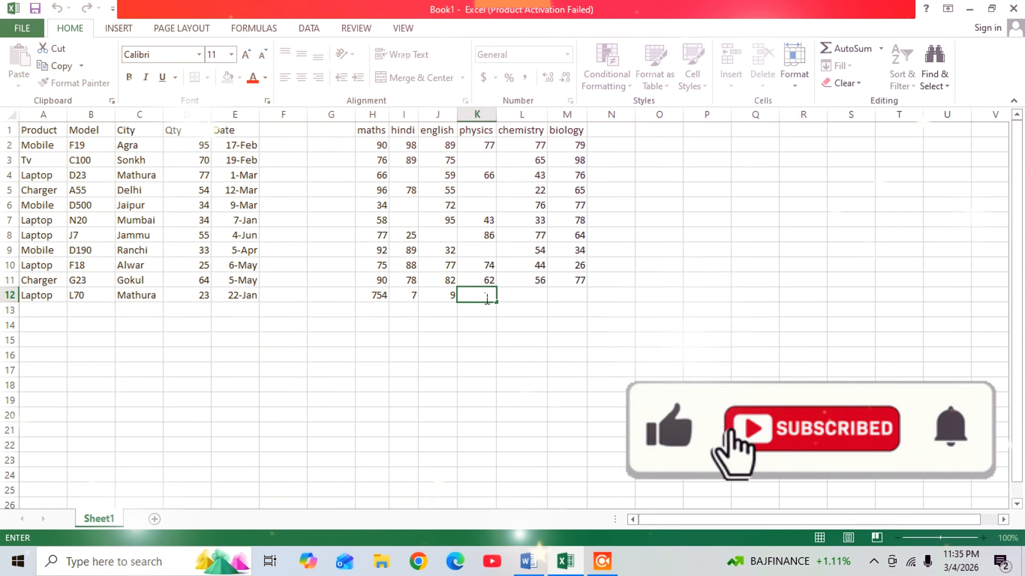
pyautogui.write('count')
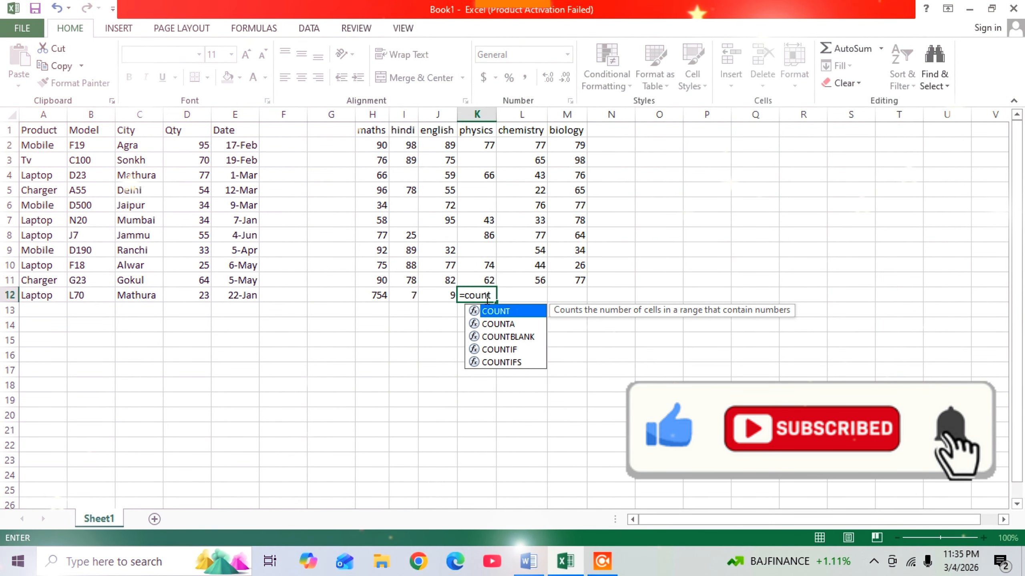
pyautogui.doubleClick(494, 341)
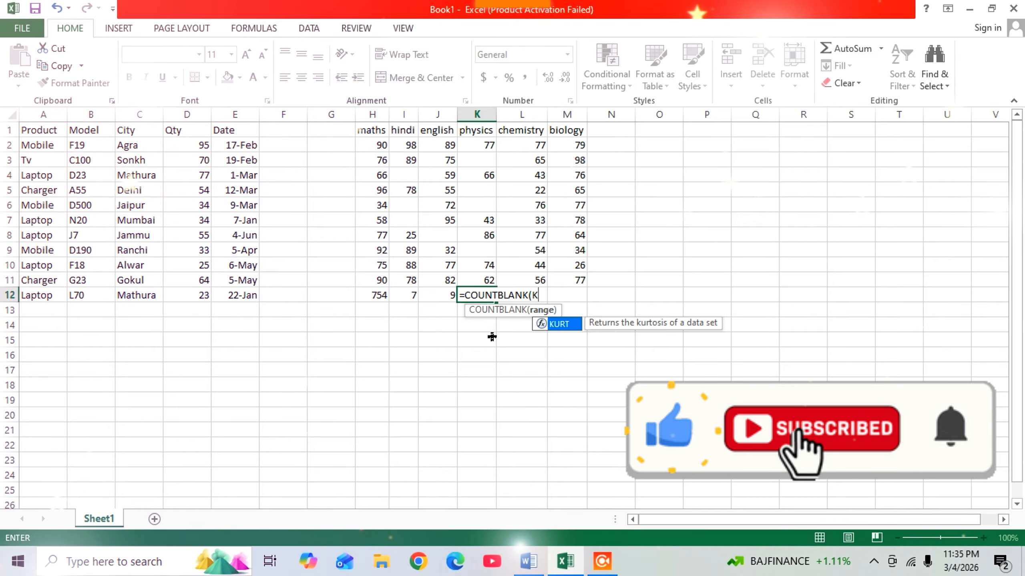
pyautogui.write('2')
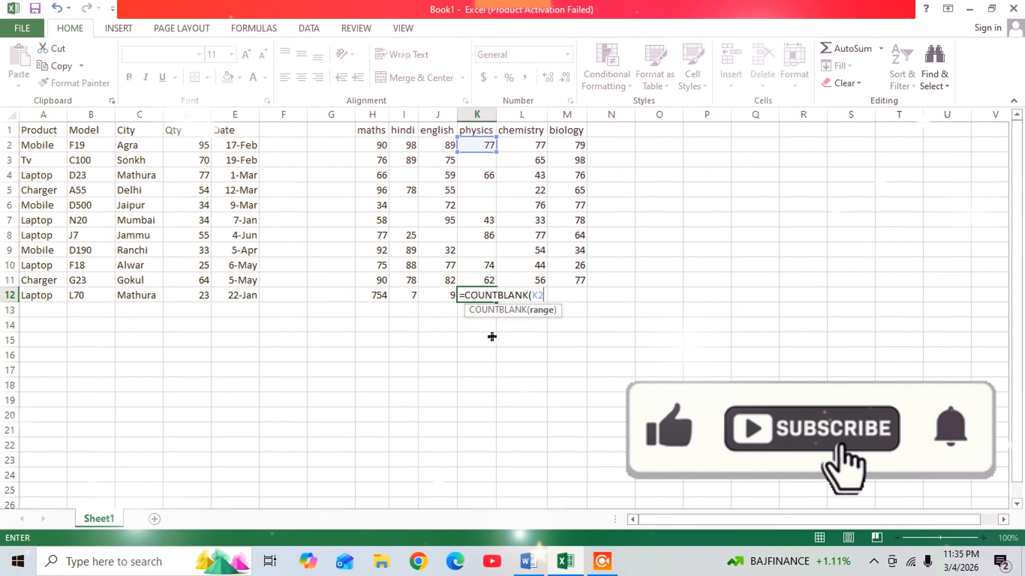
pyautogui.write(':K')
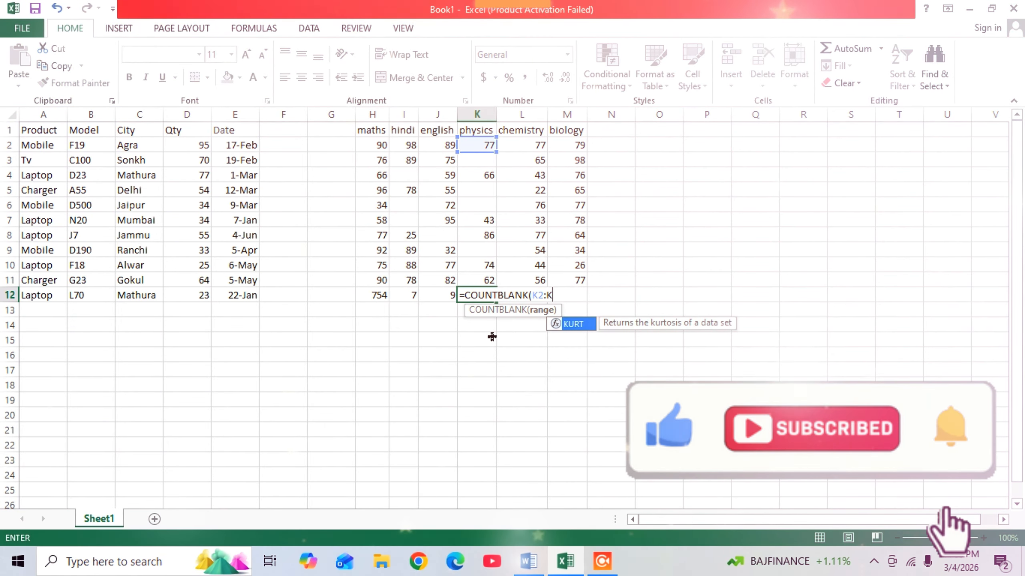
pyautogui.write('11)')
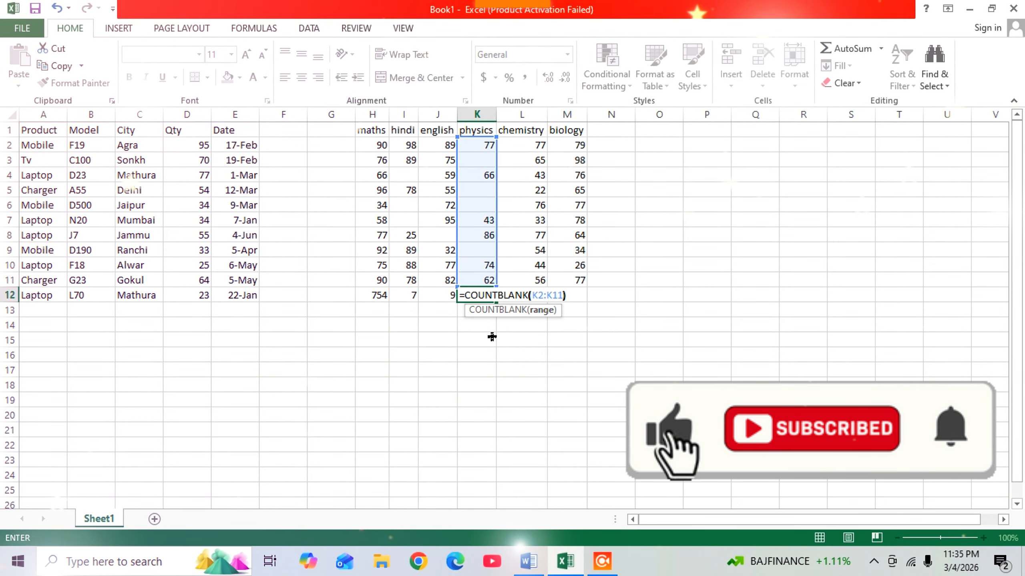
pyautogui.press('Return')
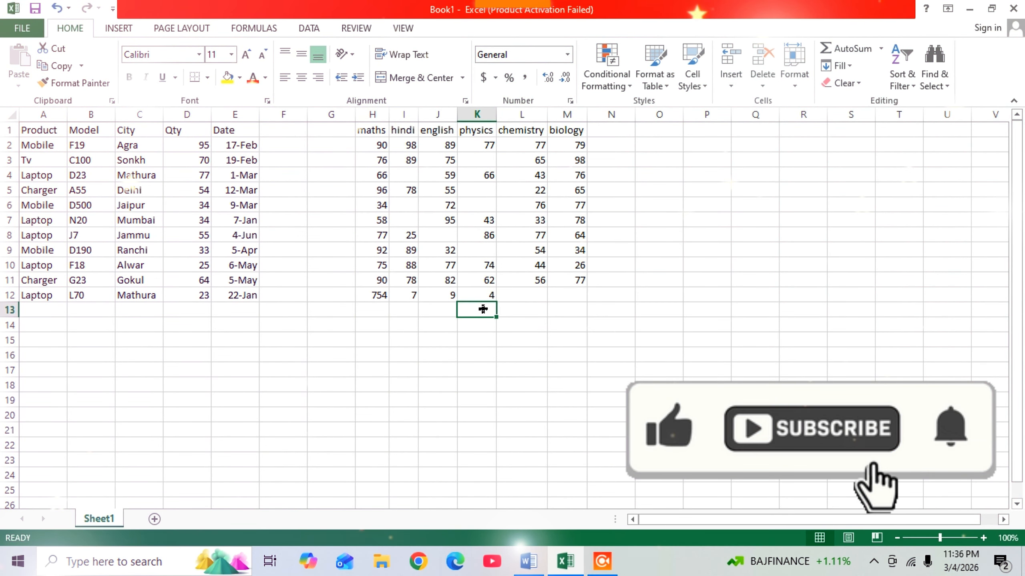
# Average the chemistry marks in cell L12 with the formula =AVERAGE(l2:l11)
pyautogui.click(524, 295)
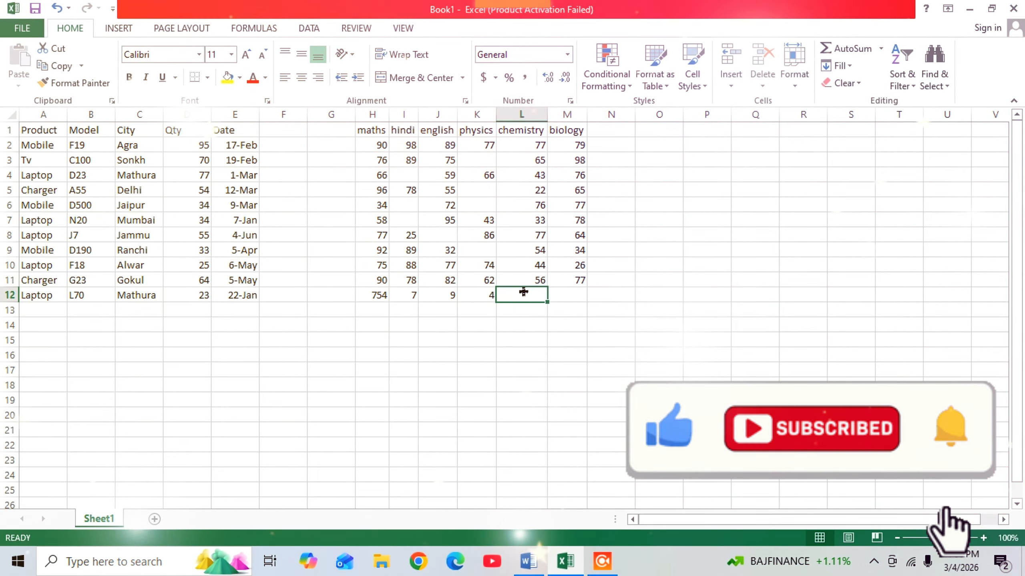
pyautogui.doubleClick(524, 296)
pyautogui.write('=')
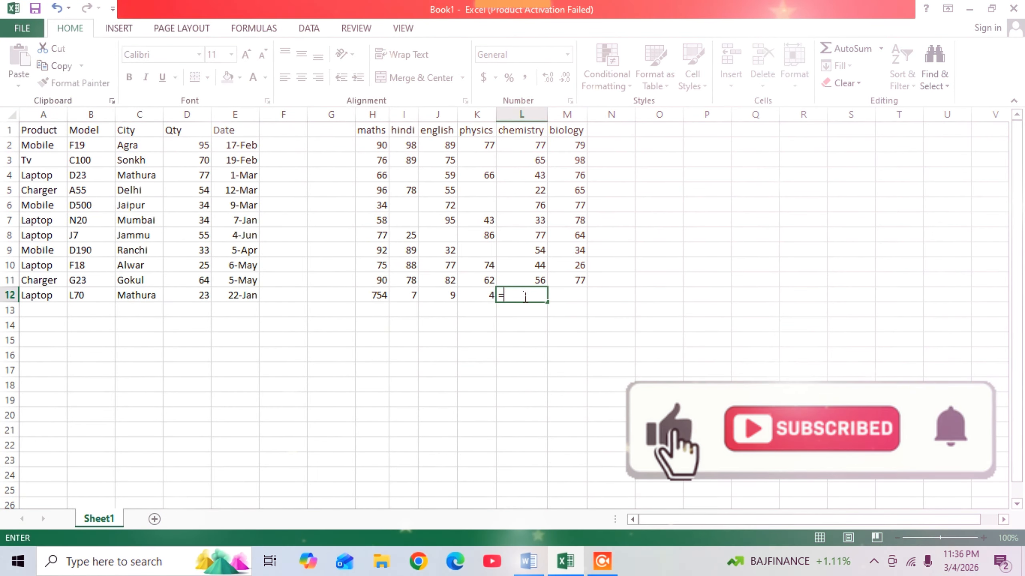
pyautogui.write('AV')
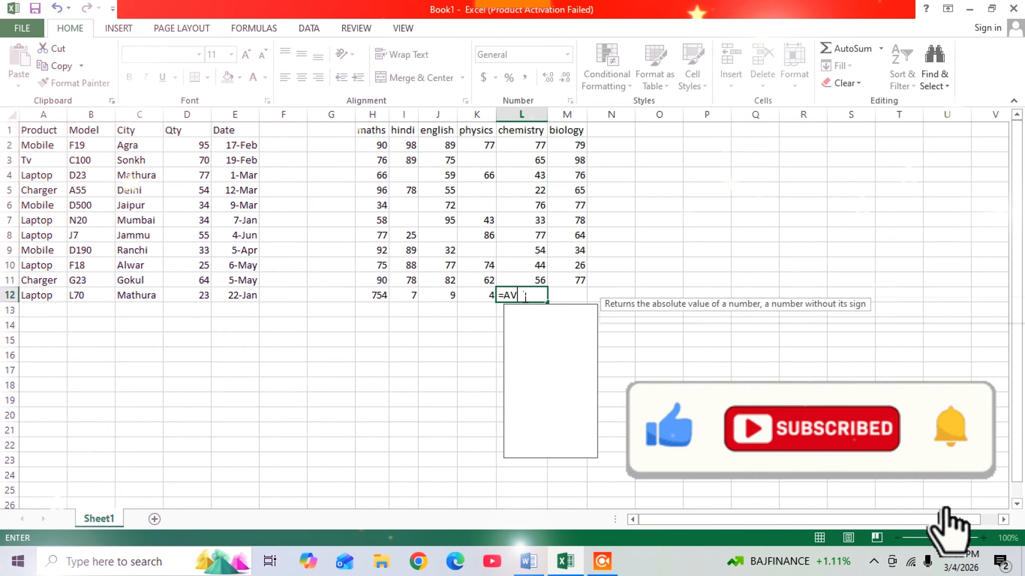
pyautogui.doubleClick(532, 325)
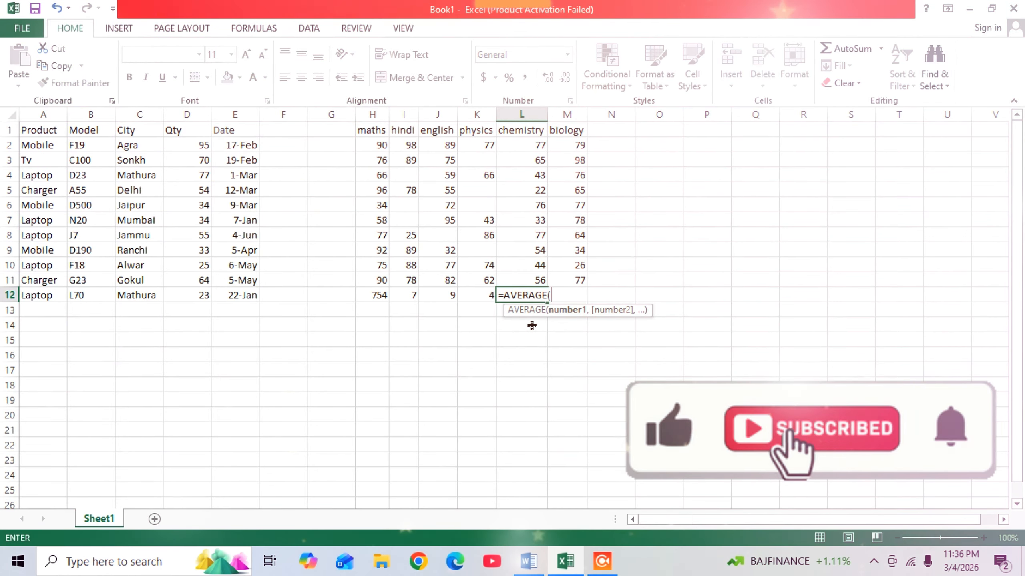
pyautogui.write('l')
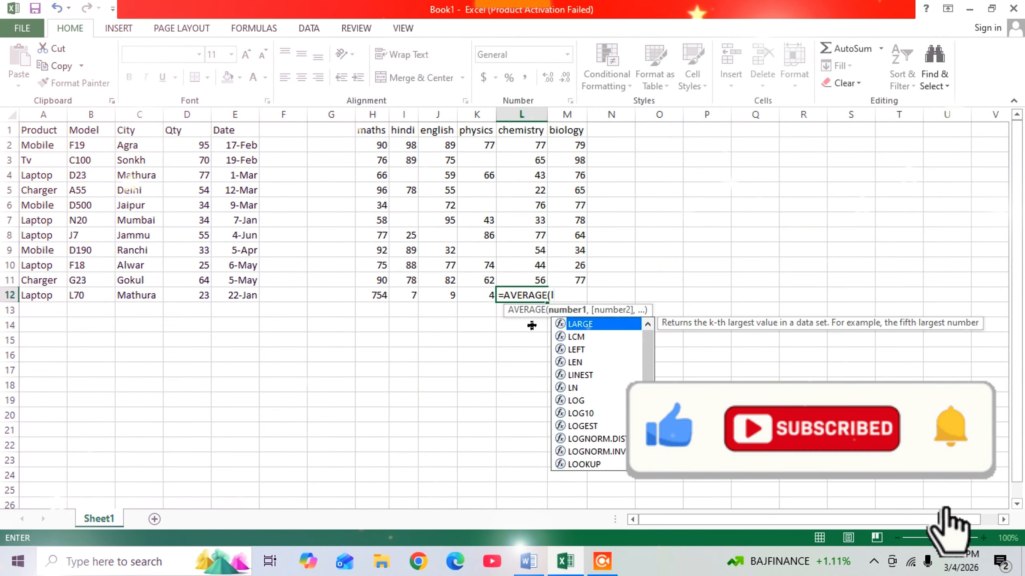
pyautogui.write('2:')
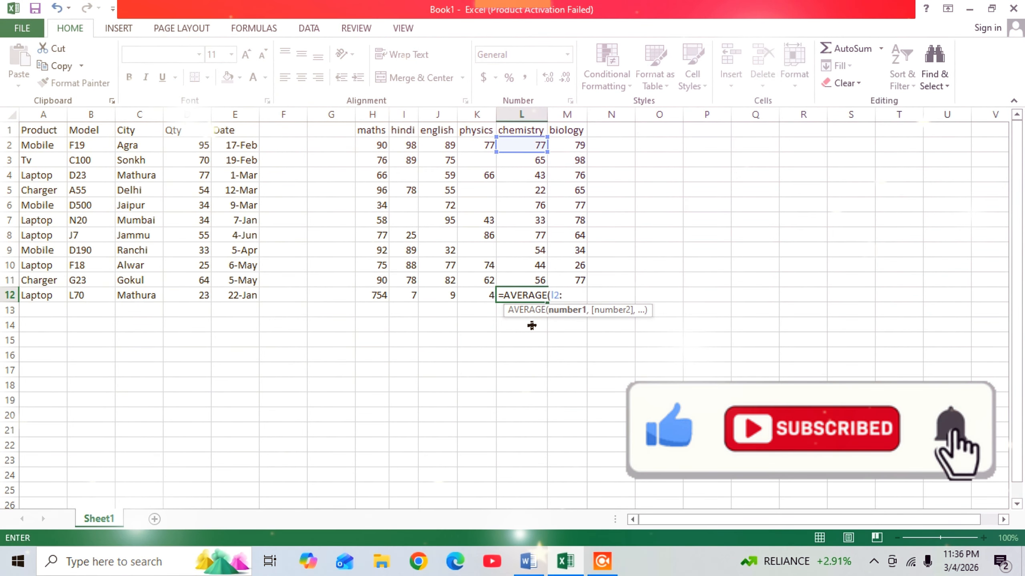
pyautogui.write('l11')
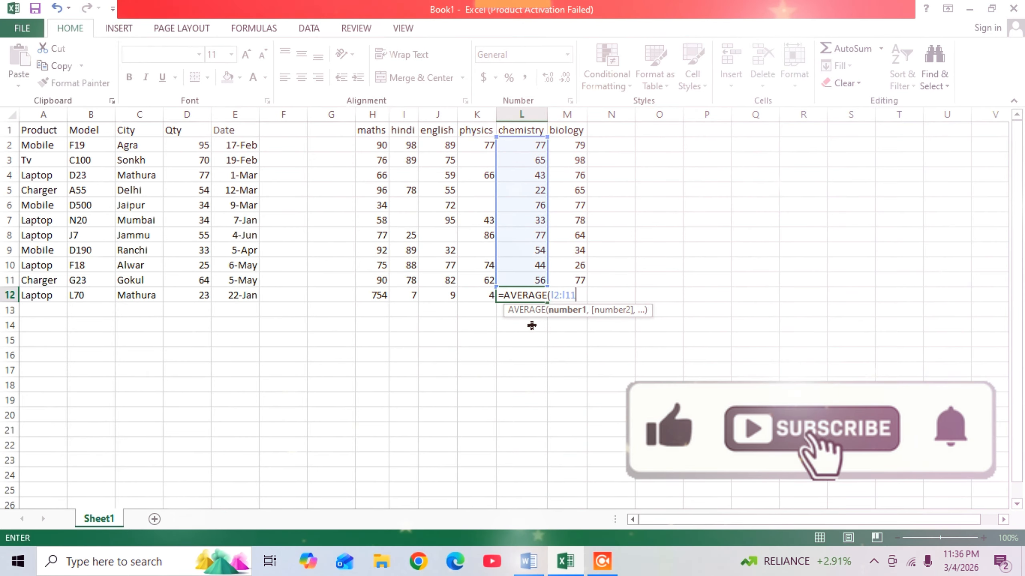
pyautogui.write(')')
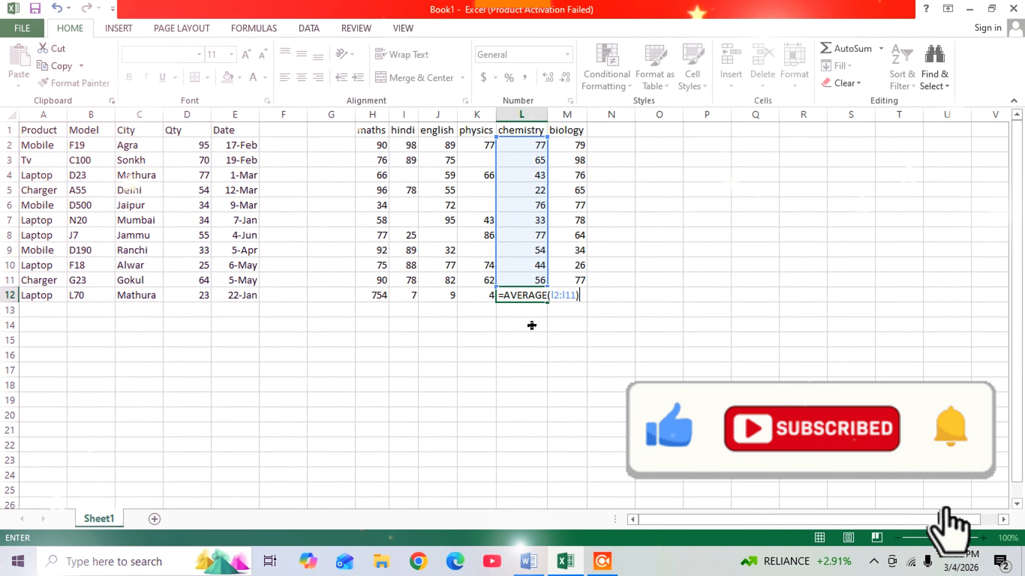
pyautogui.press('Return')
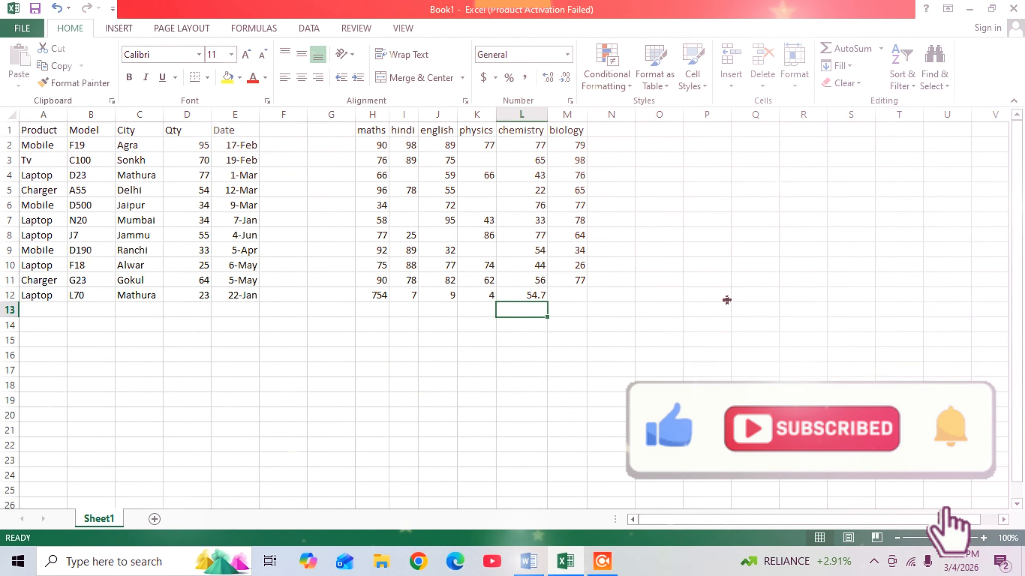
# Multiply the biology marks together in cell M12 with the formula =product(M2:M11)
pyautogui.click(570, 294)
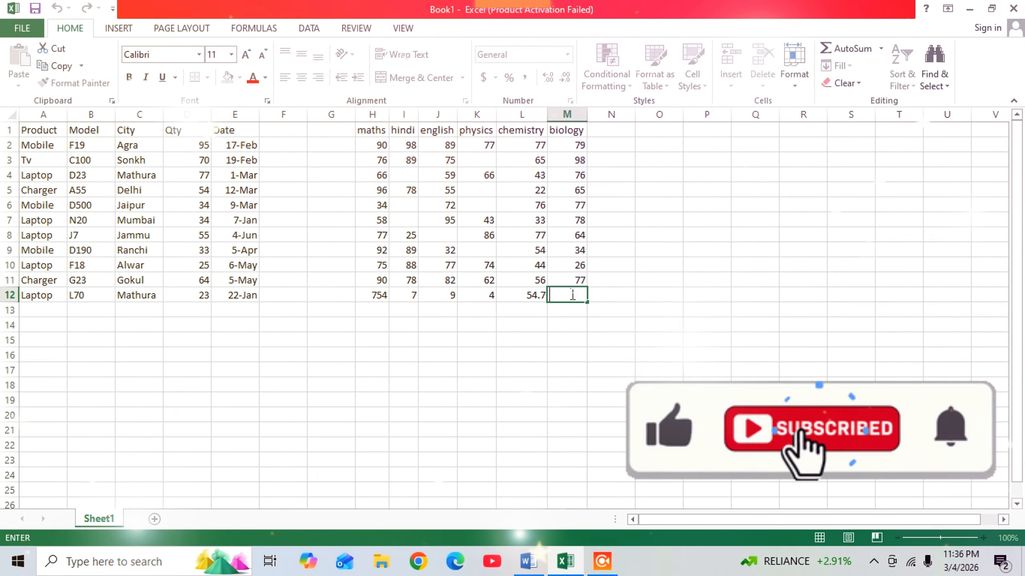
pyautogui.write('=')
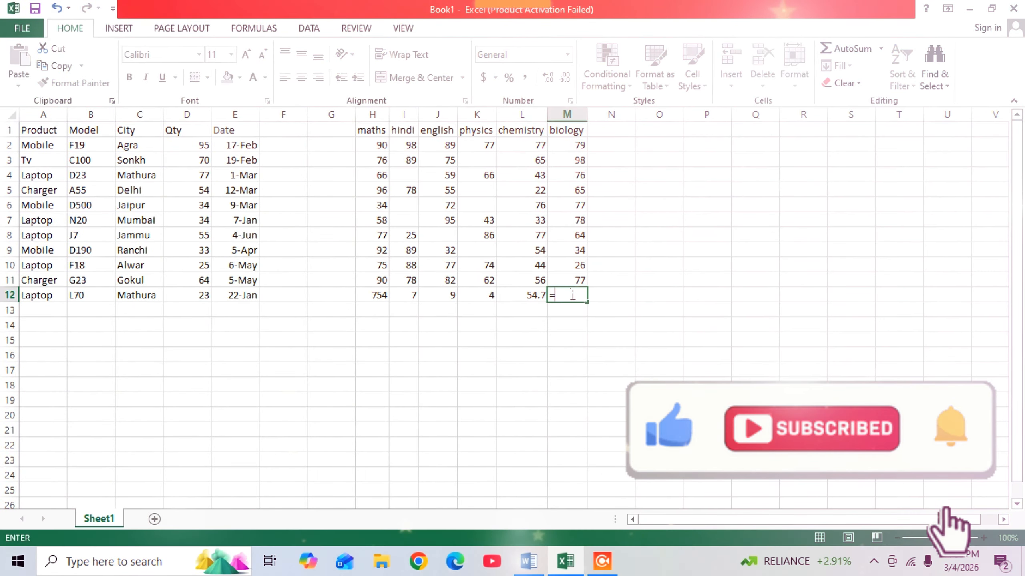
pyautogui.write('produc')
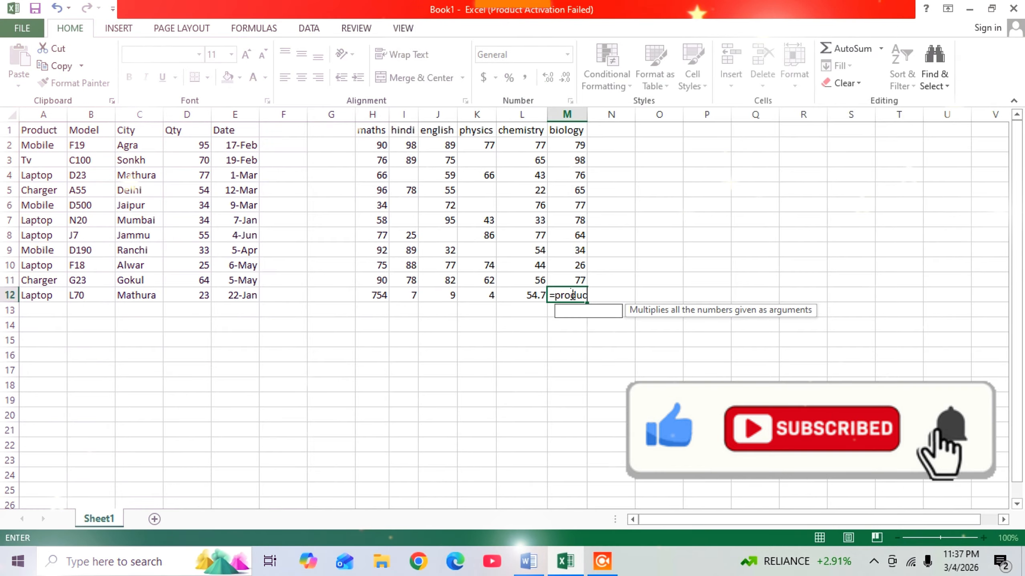
pyautogui.write('t(')
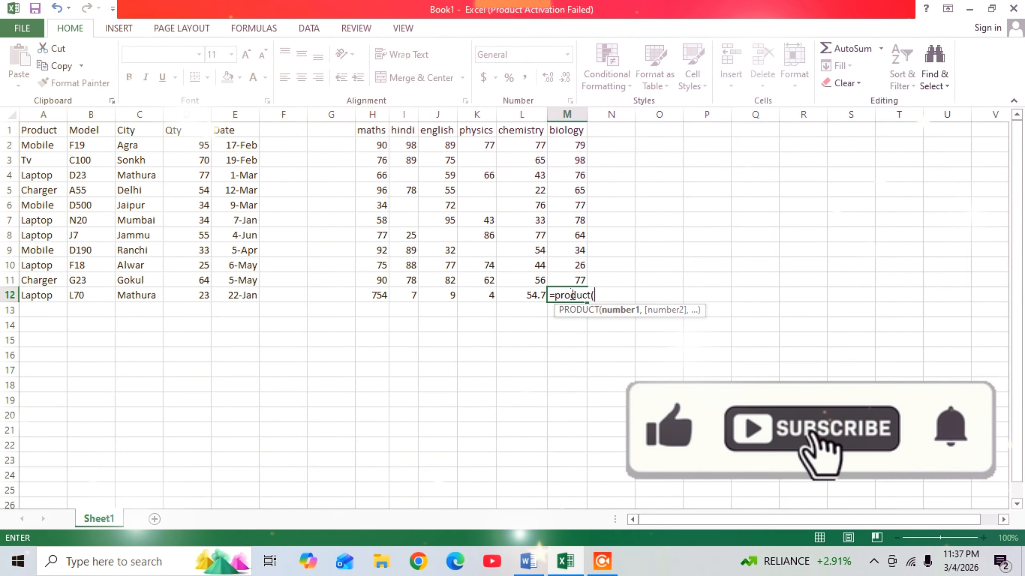
pyautogui.write('M')
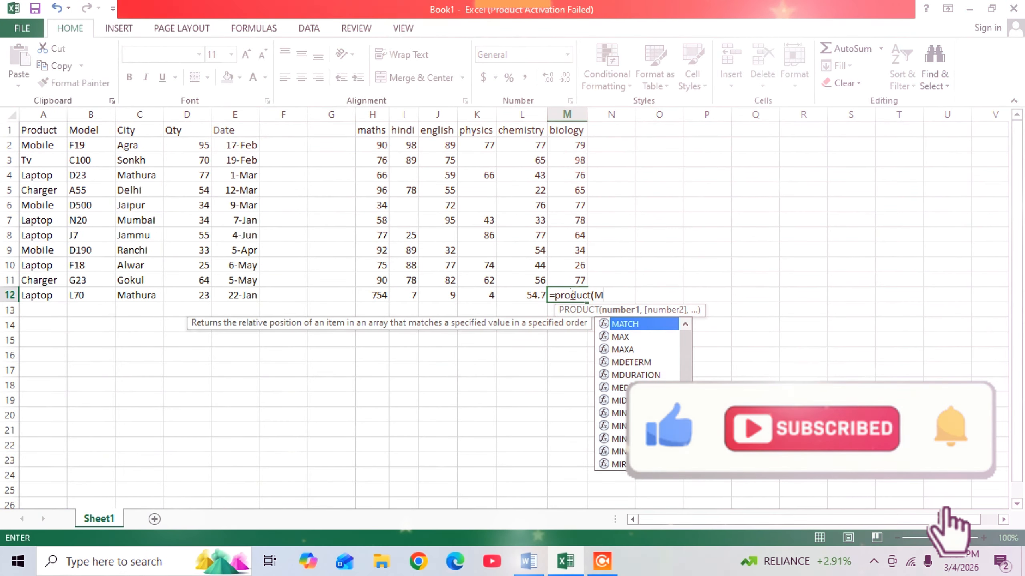
pyautogui.write('2:')
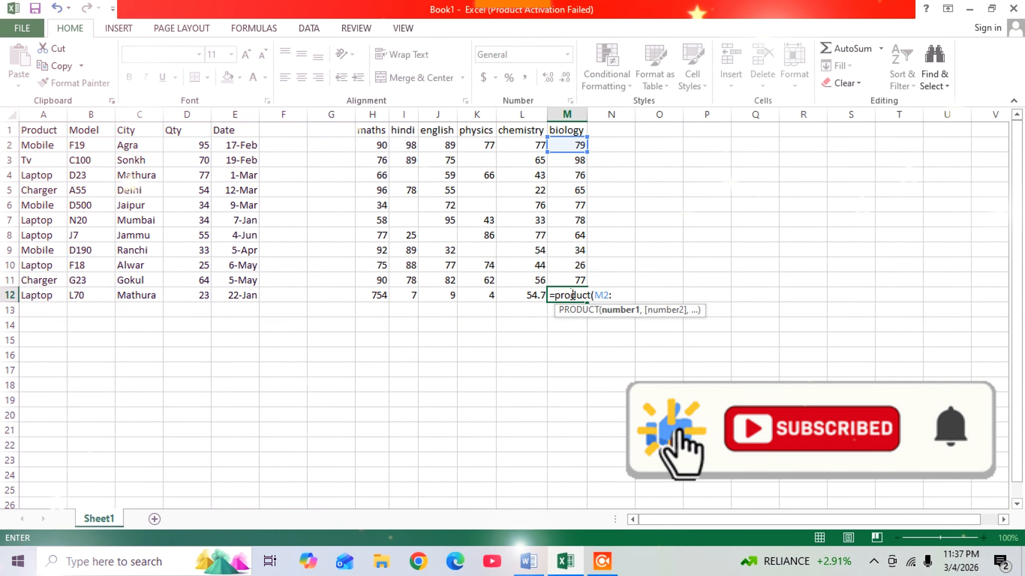
pyautogui.write('M11')
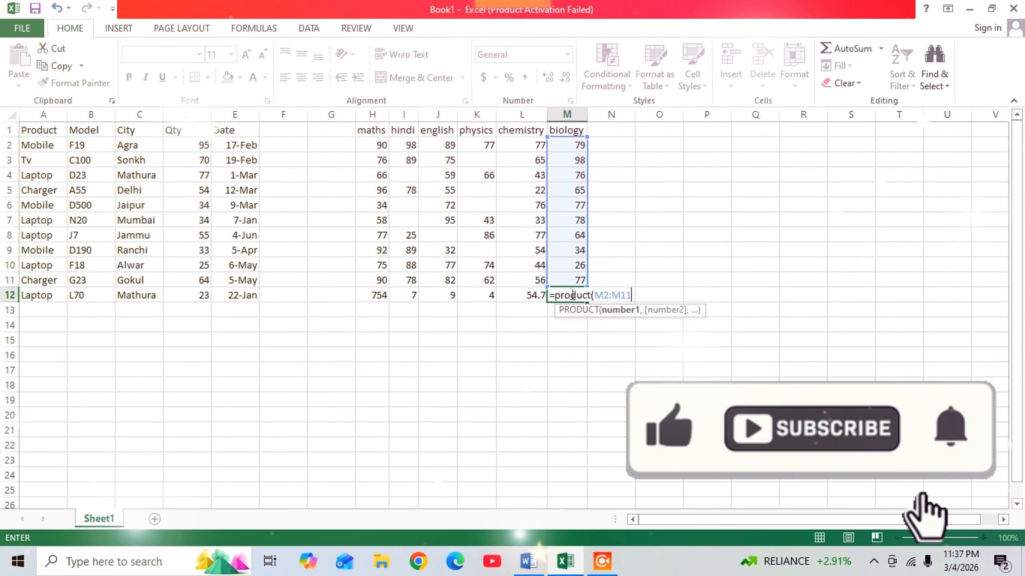
pyautogui.press('Return')
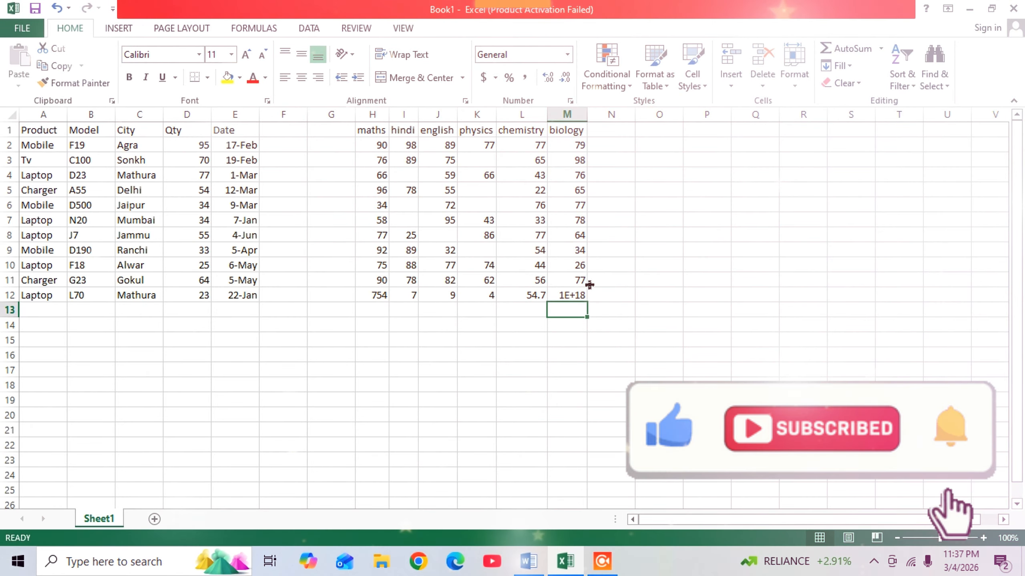
# Shorten the range of the biology product formula in cell M12 so it reads =PRODUCT(M2:M4)
pyautogui.click(581, 294)
pyautogui.doubleClick(583, 293)
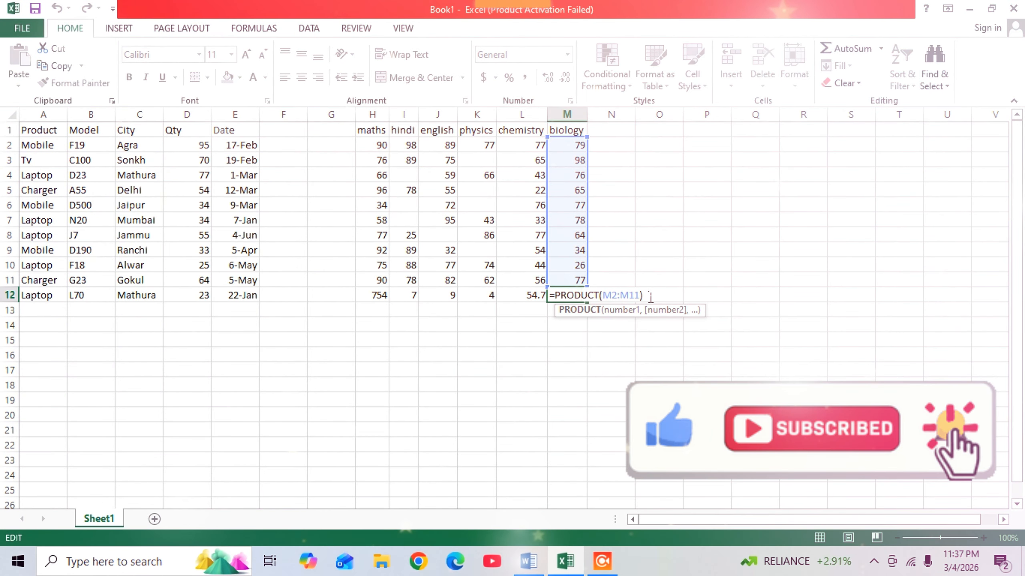
pyautogui.click(650, 298)
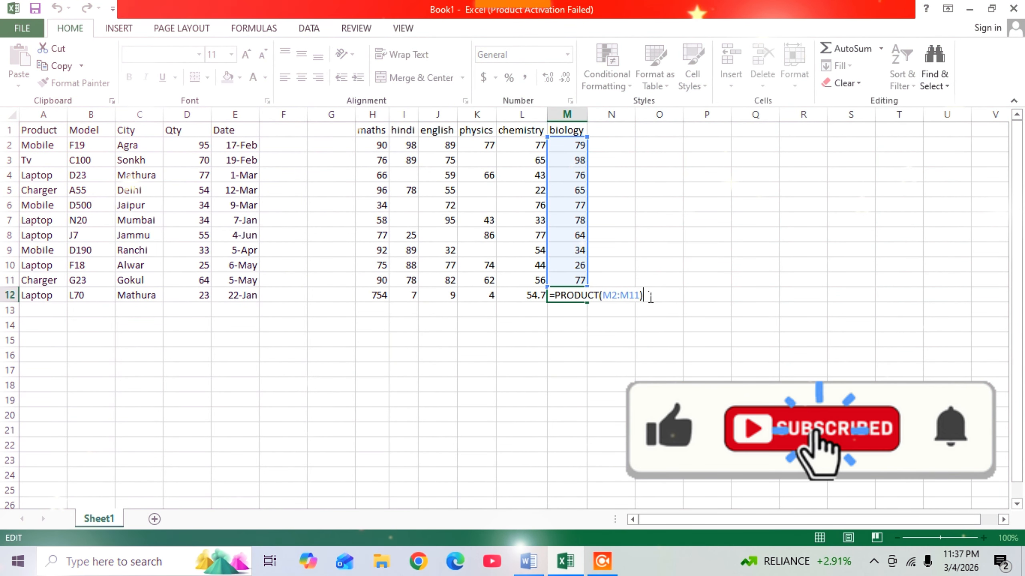
pyautogui.press('Return')
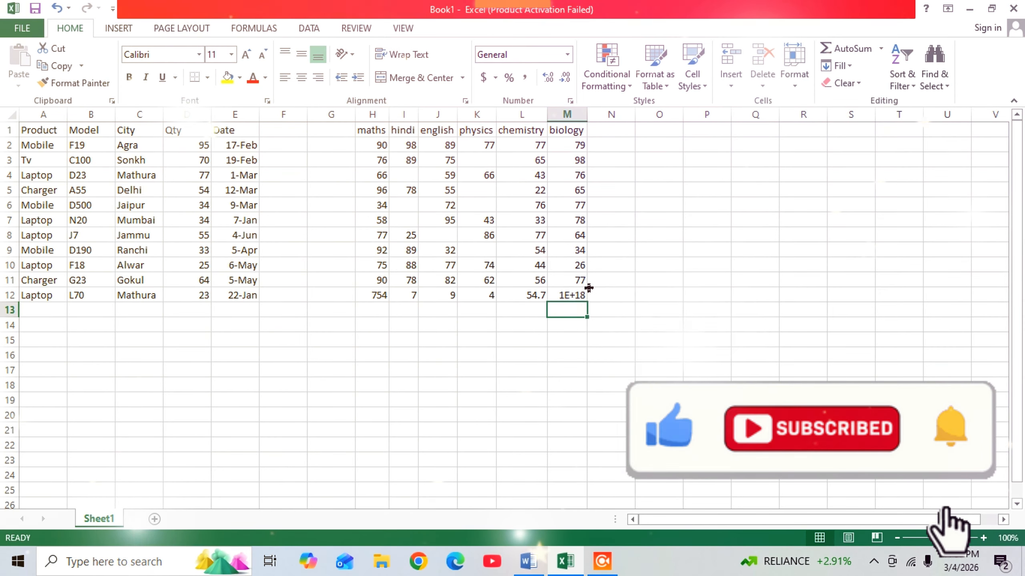
pyautogui.doubleClick(563, 295)
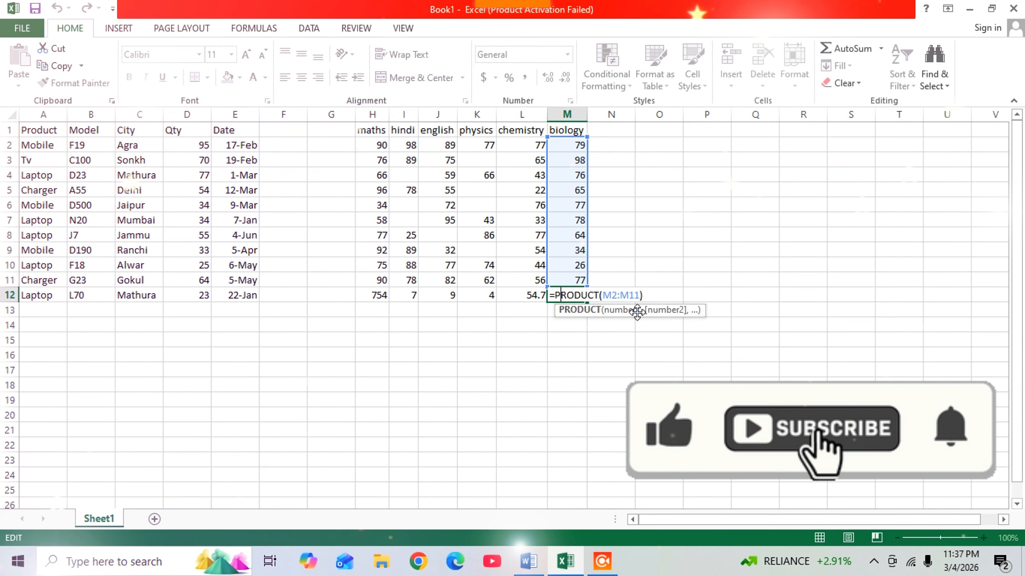
pyautogui.click(638, 295)
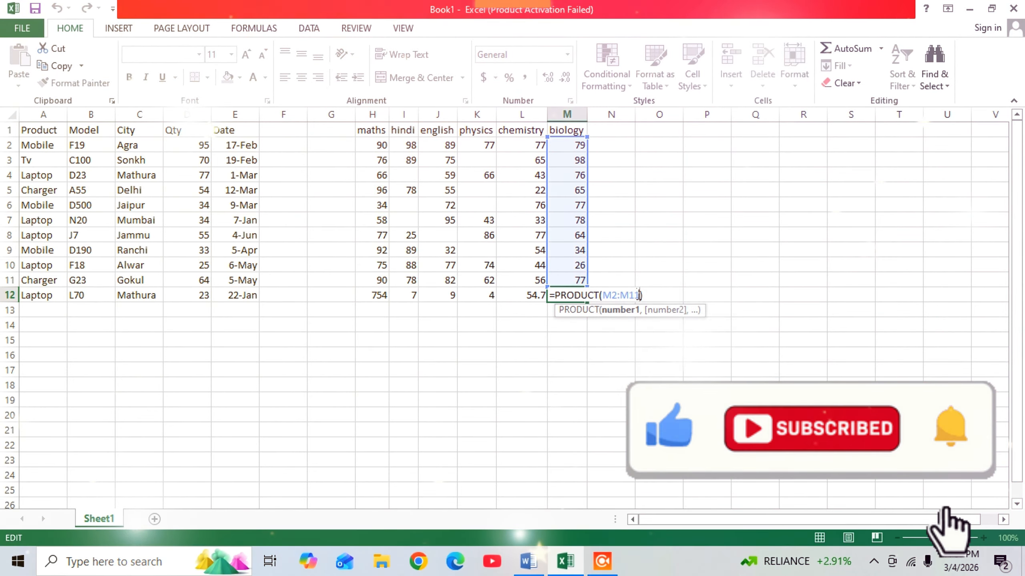
pyautogui.press('BackSpace')
pyautogui.press('BackSpace')
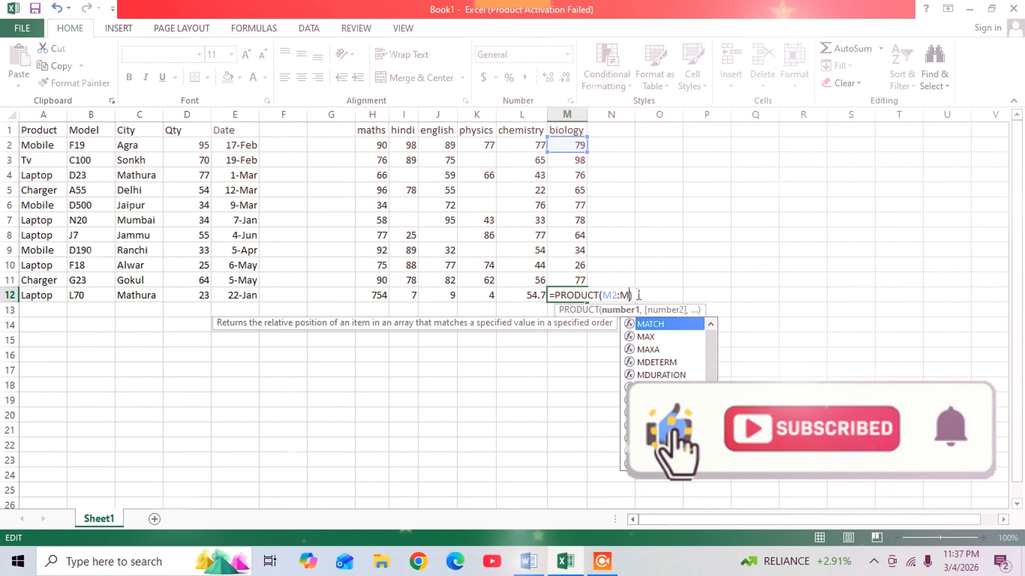
pyautogui.write('4')
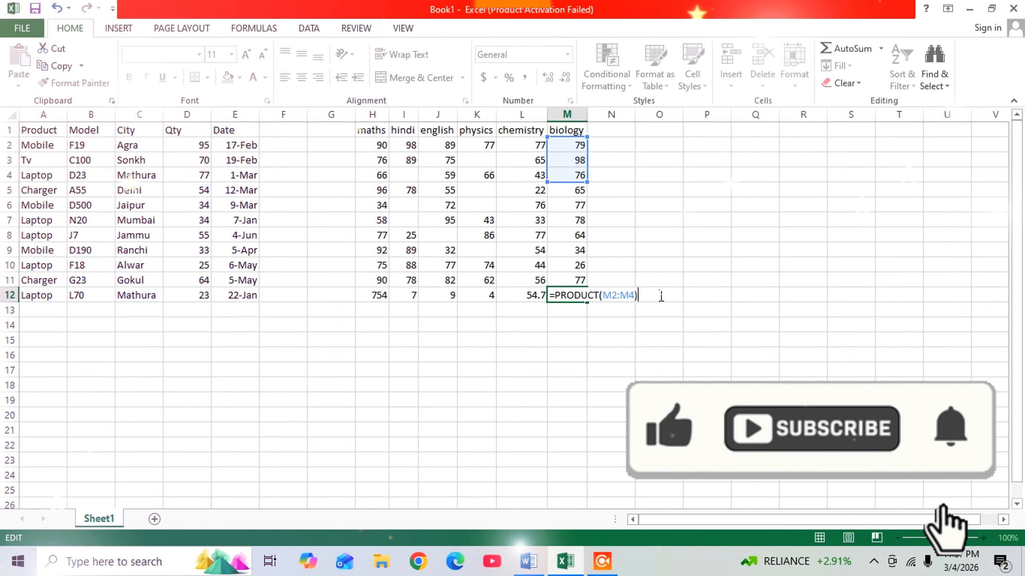
pyautogui.press('Return')
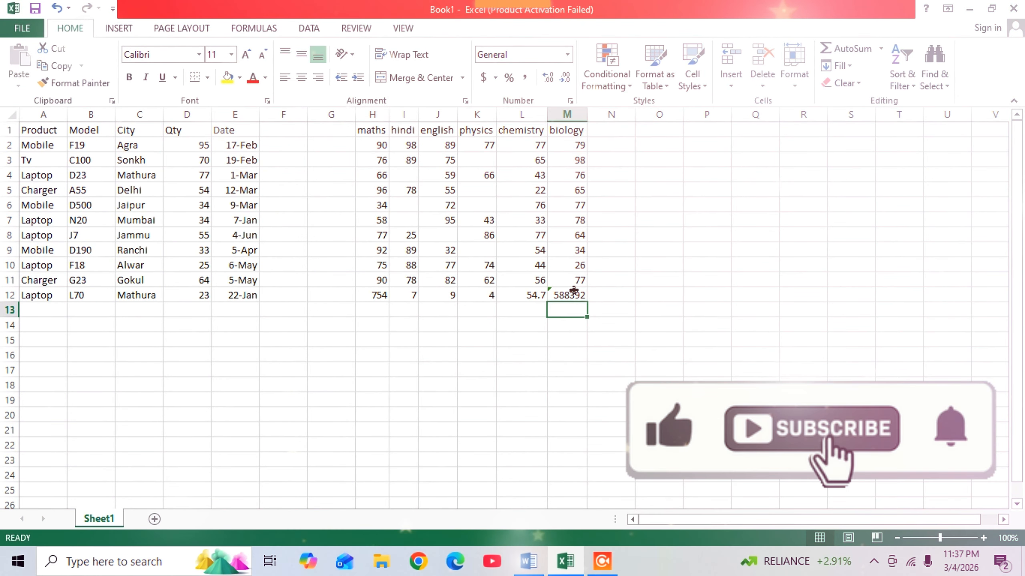
pyautogui.doubleClick(383, 321)
pyautogui.write('=')
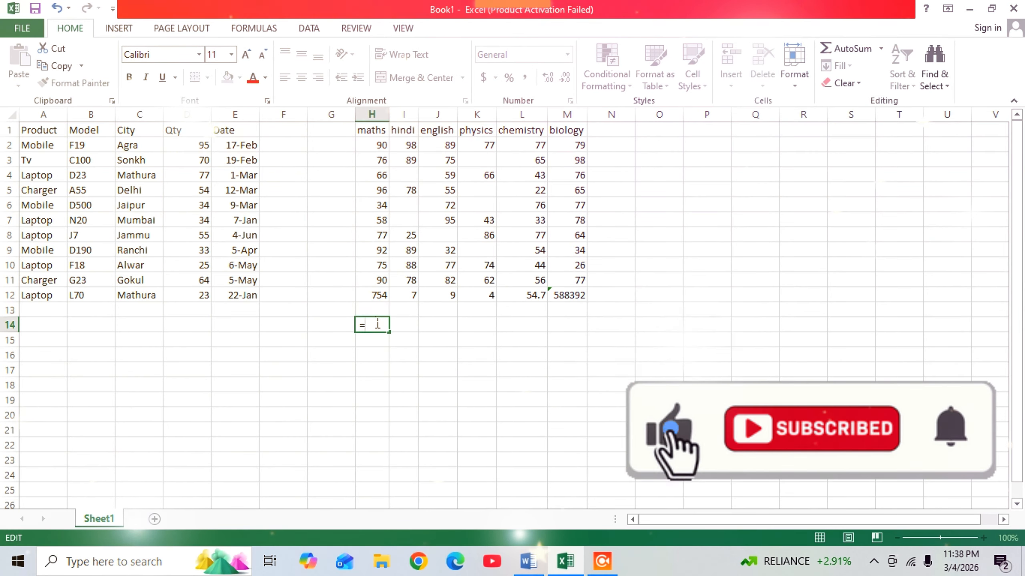
pyautogui.write('MAX')
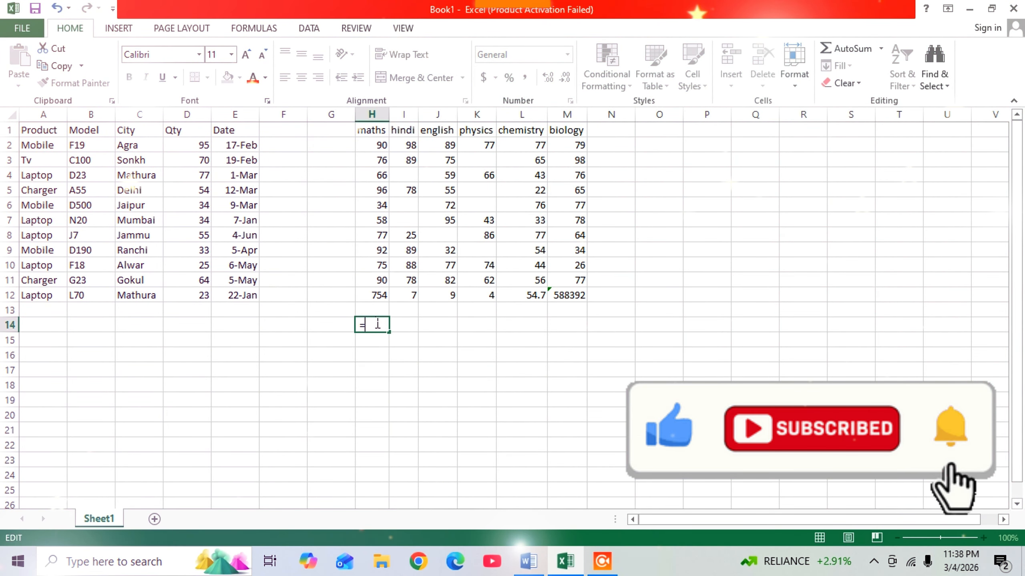
pyautogui.write('max(')
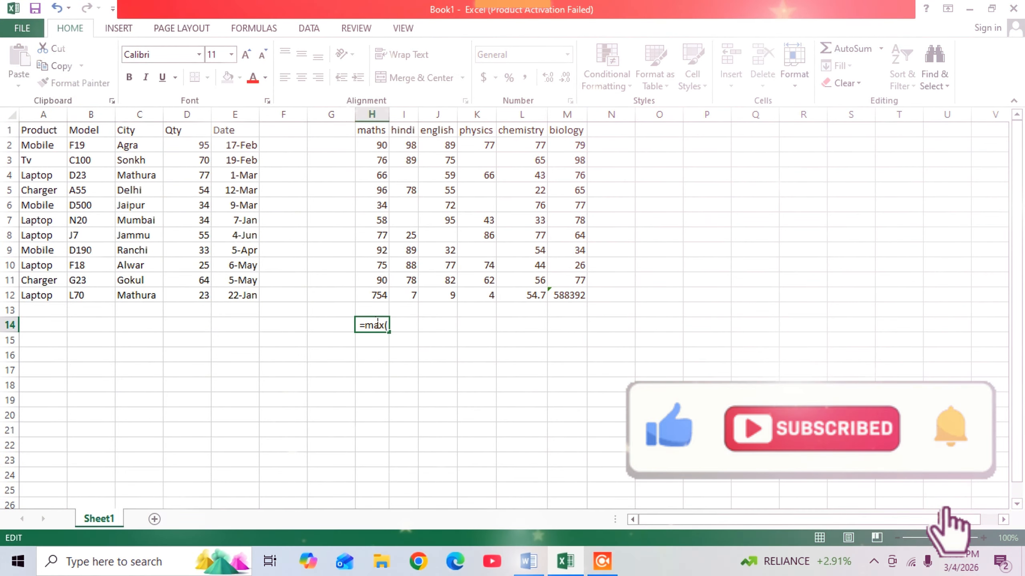
pyautogui.write('H')
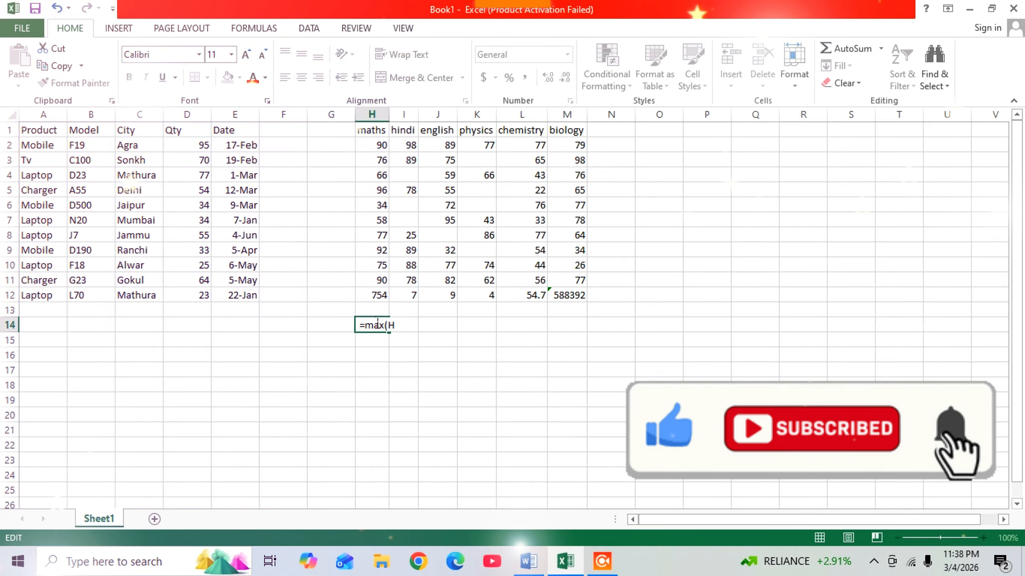
pyautogui.write('2')
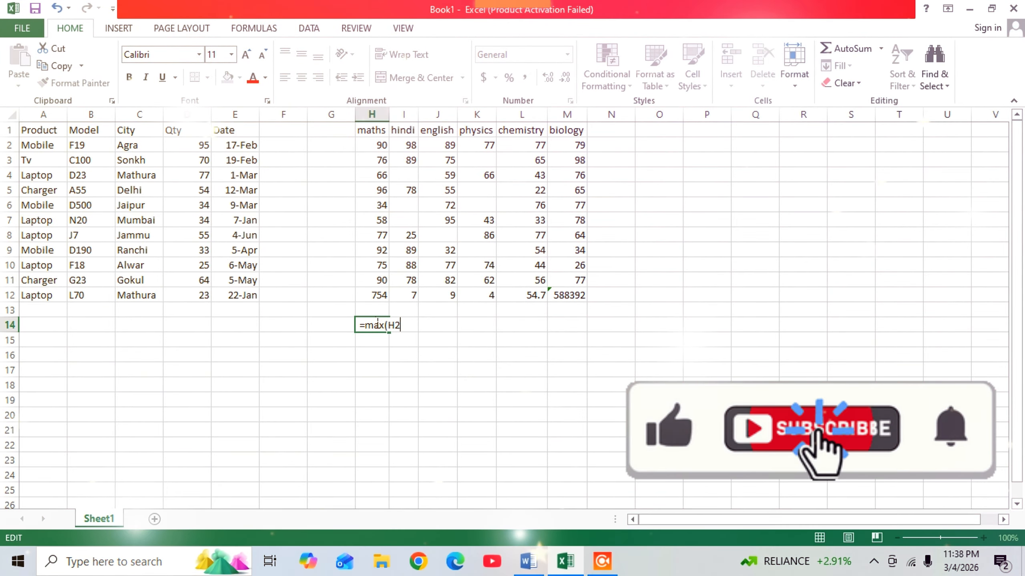
pyautogui.press('Escape')
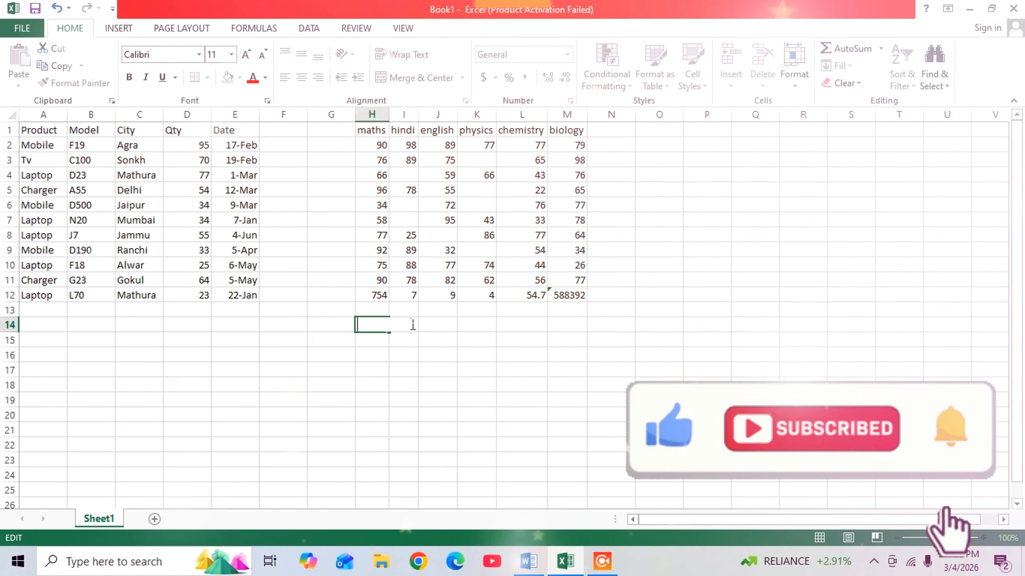
pyautogui.click(453, 339)
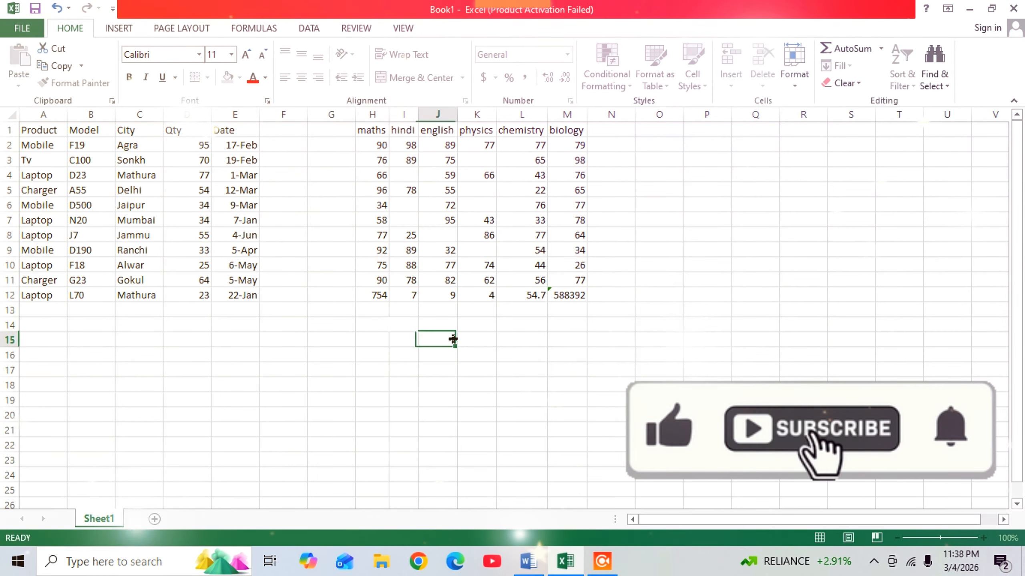
# Replace the SUM formula in cell H12 with =MAX(H2:H5) to find the highest of the first four maths marks
pyautogui.doubleClick(374, 293)
pyautogui.click(430, 294)
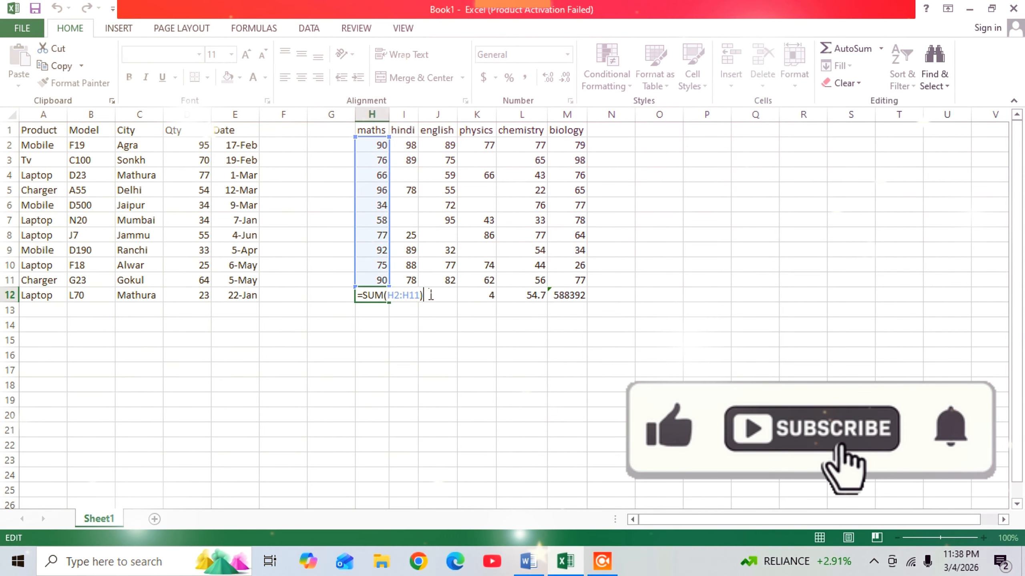
pyautogui.press('BackSpace')
pyautogui.press('BackSpace')
pyautogui.press('BackSpace')
pyautogui.press('BackSpace')
pyautogui.press('BackSpace')
pyautogui.press('BackSpace')
pyautogui.press('BackSpace')
pyautogui.press('BackSpace')
pyautogui.press('BackSpace')
pyautogui.press('BackSpace')
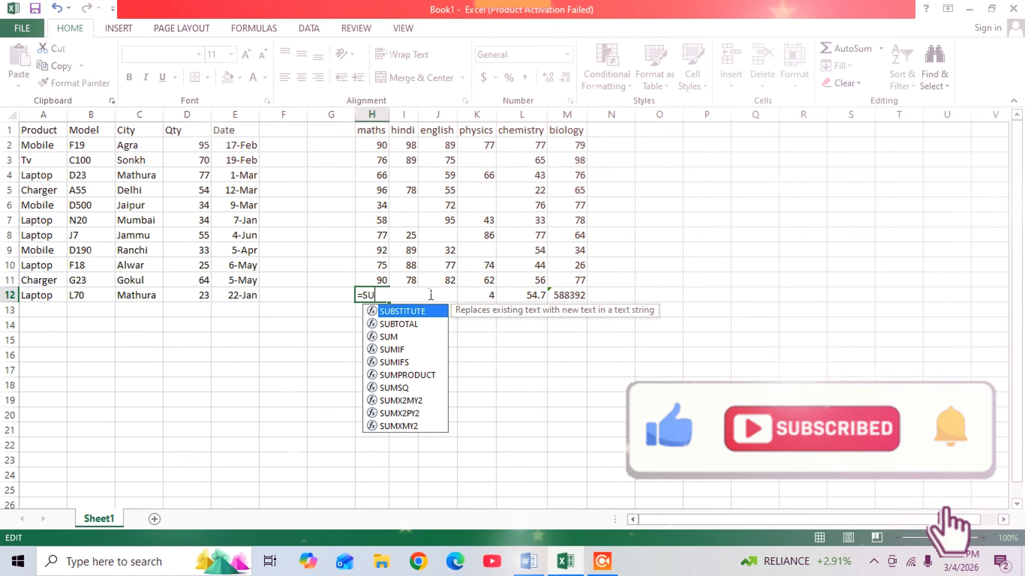
pyautogui.write('MAX')
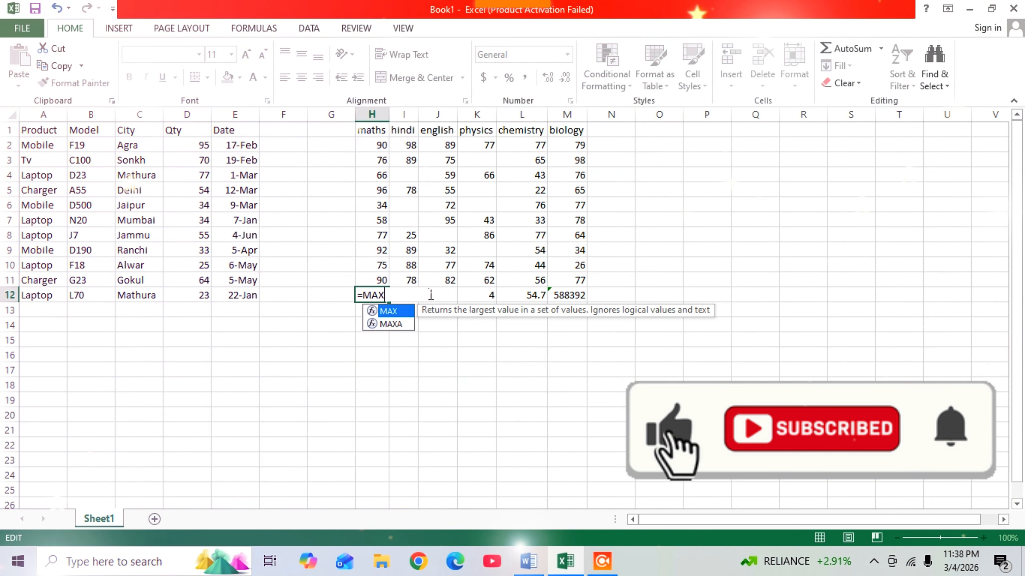
pyautogui.write('(')
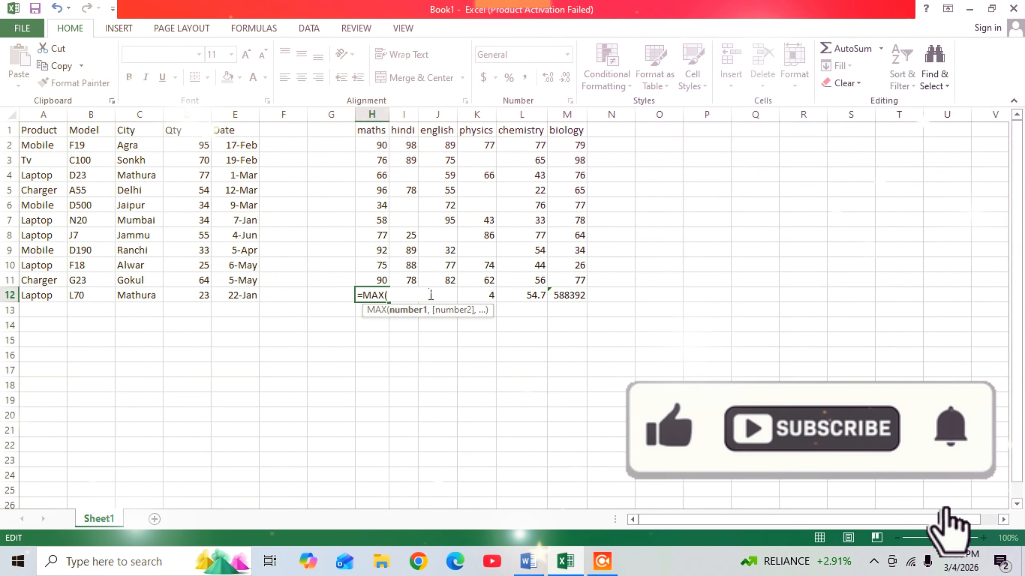
pyautogui.write('H')
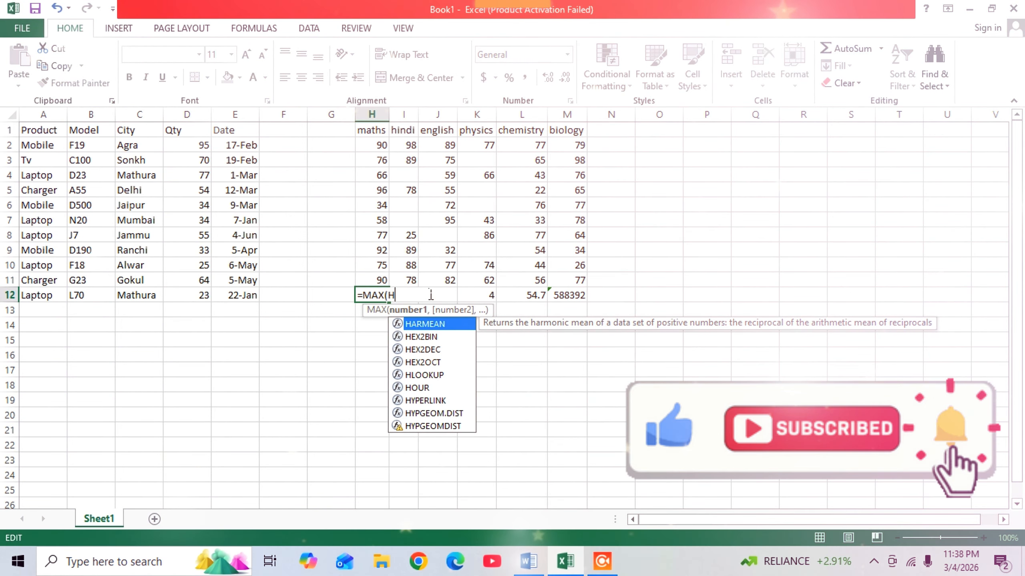
pyautogui.write('2')
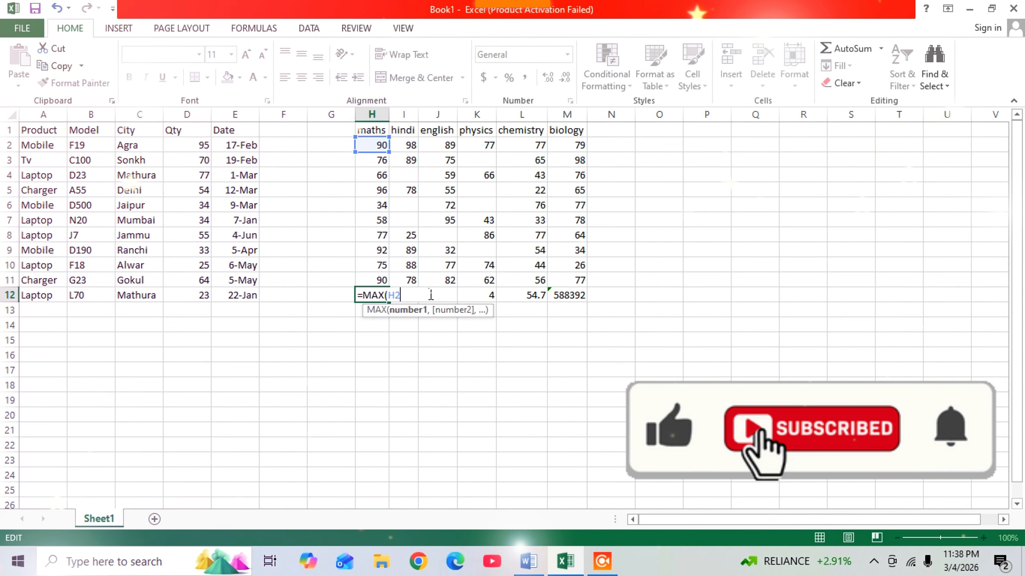
pyautogui.write(':H')
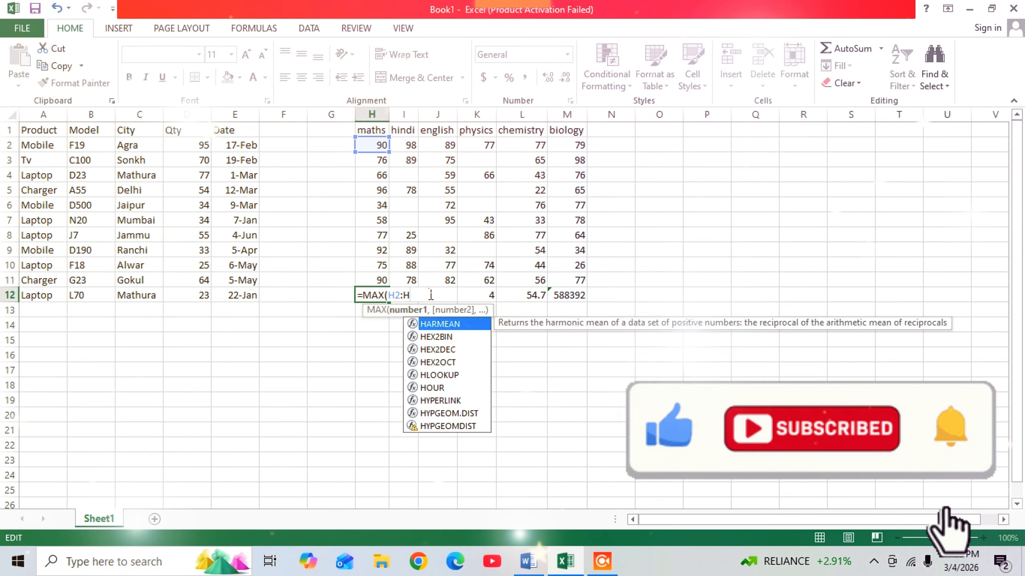
pyautogui.write('5')
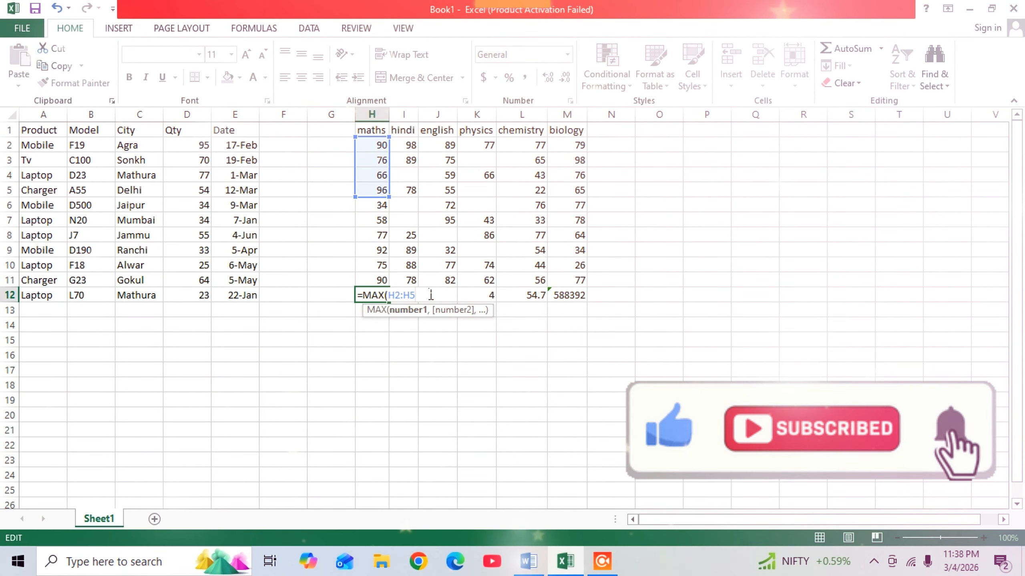
pyautogui.press('Return')
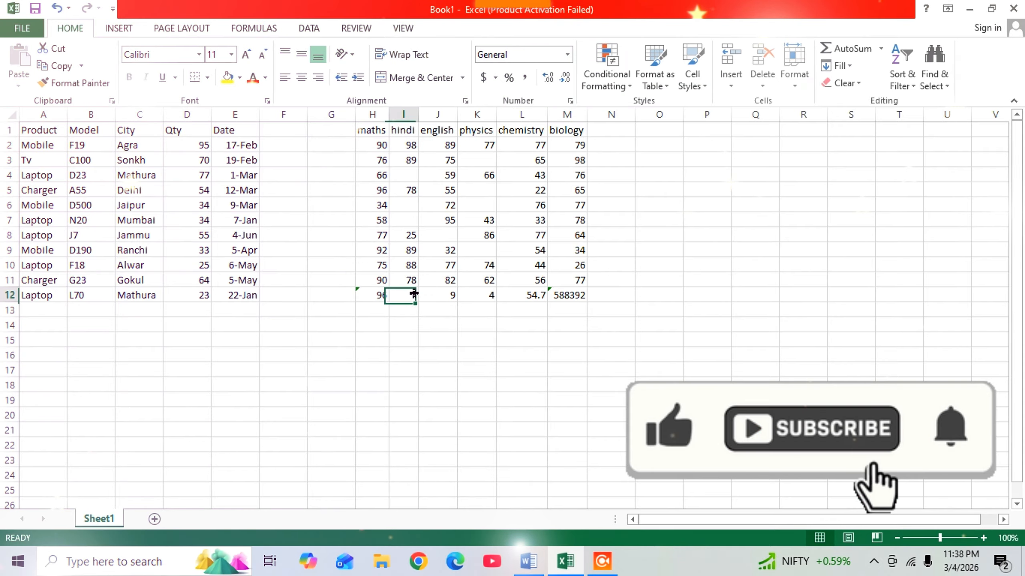
# Replace the COUNT formula in cell I12 with =LARGE(I2:I6,3) to get the third-largest hindi mark in that range
pyautogui.write('=COUNT(I2:I11)')
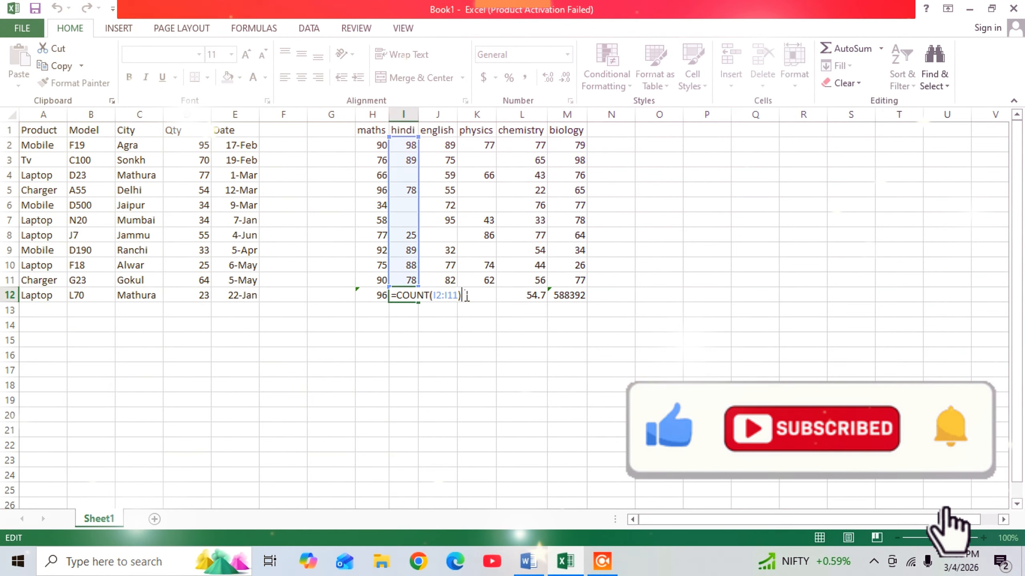
pyautogui.press('BackSpace')
pyautogui.press('BackSpace')
pyautogui.press('BackSpace')
pyautogui.press('BackSpace')
pyautogui.press('BackSpace')
pyautogui.press('BackSpace')
pyautogui.press('BackSpace')
pyautogui.press('BackSpace')
pyautogui.press('BackSpace')
pyautogui.press('BackSpace')
pyautogui.press('BackSpace')
pyautogui.press('BackSpace')
pyautogui.press('BackSpace')
pyautogui.press('BackSpace')
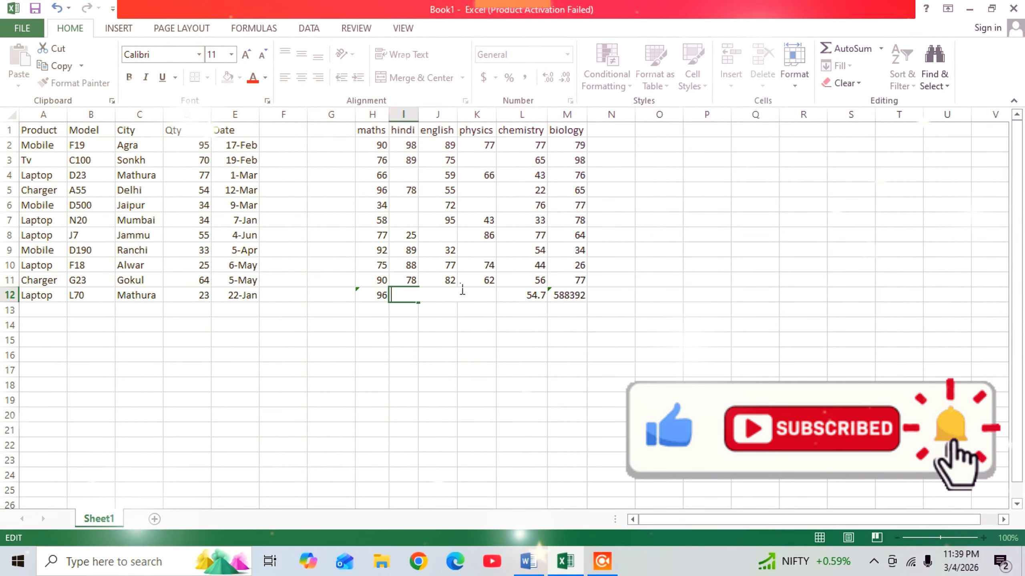
pyautogui.write('=LARGE')
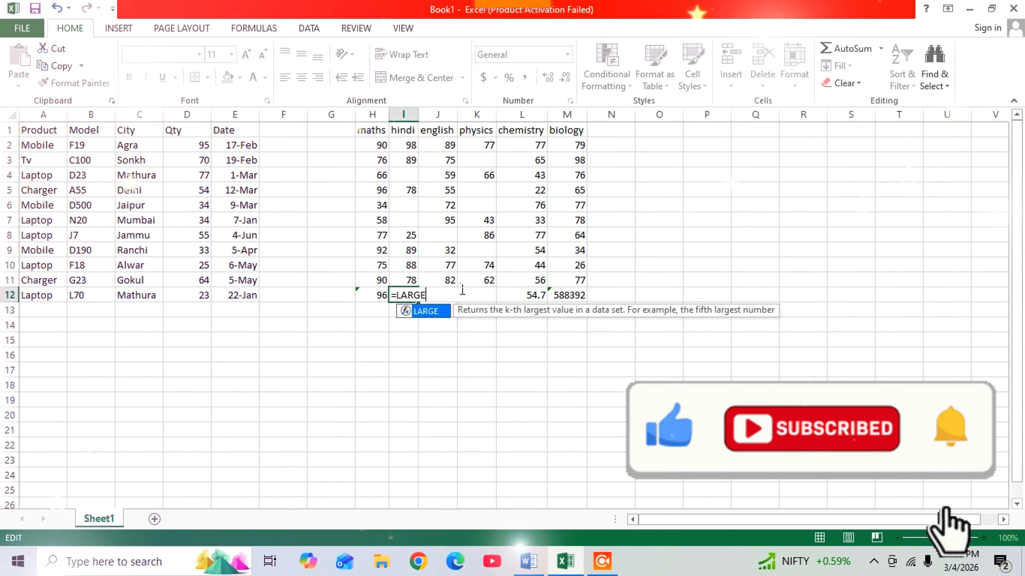
pyautogui.write('(')
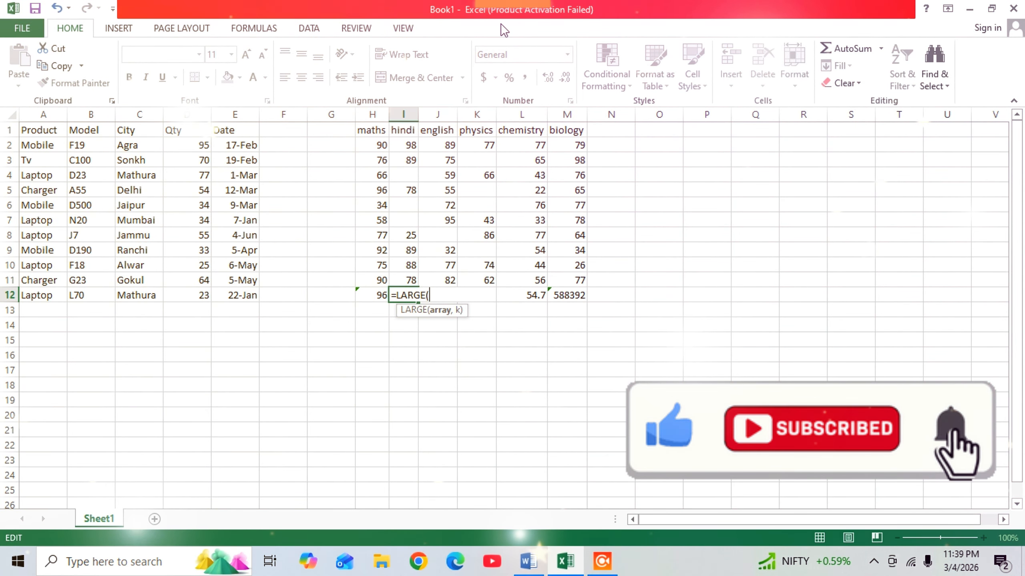
pyautogui.moveTo(604, 14)
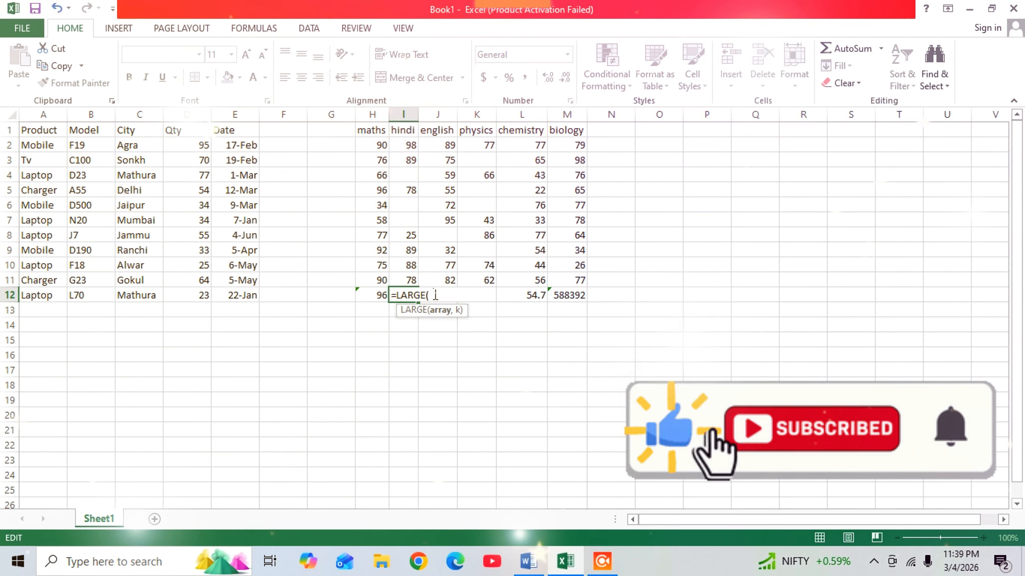
pyautogui.write('I2:I')
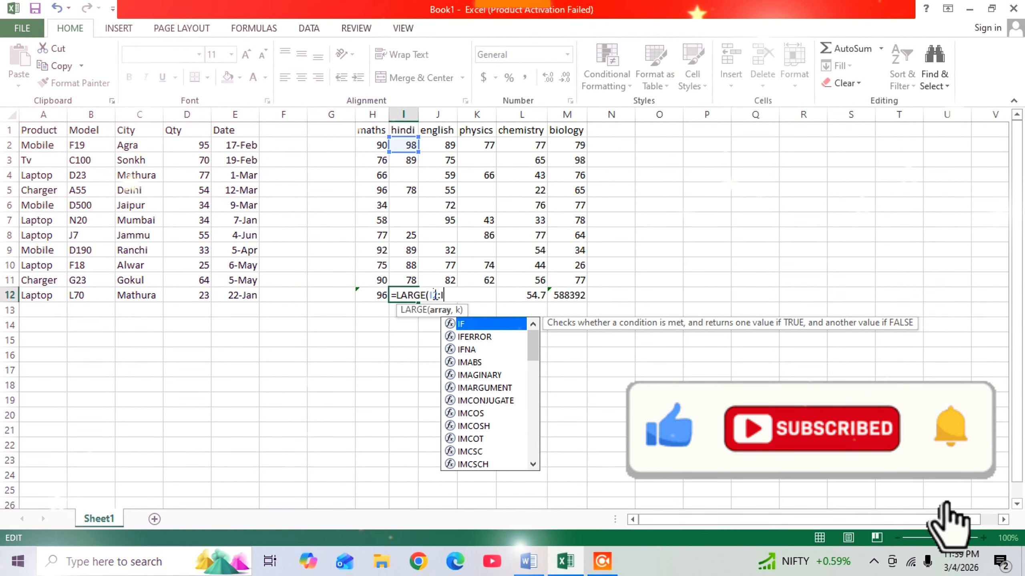
pyautogui.write('6,3')
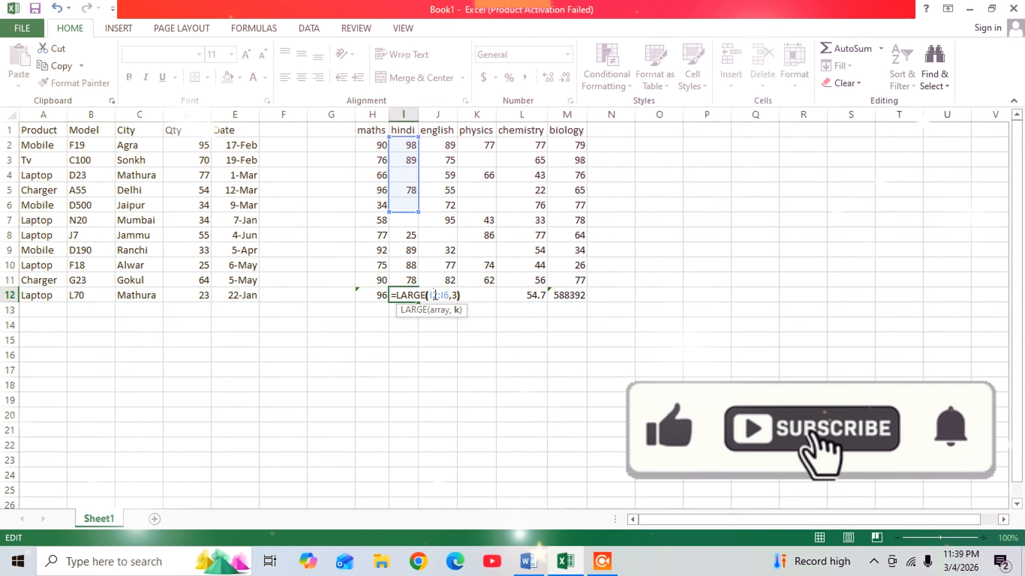
pyautogui.press('Return')
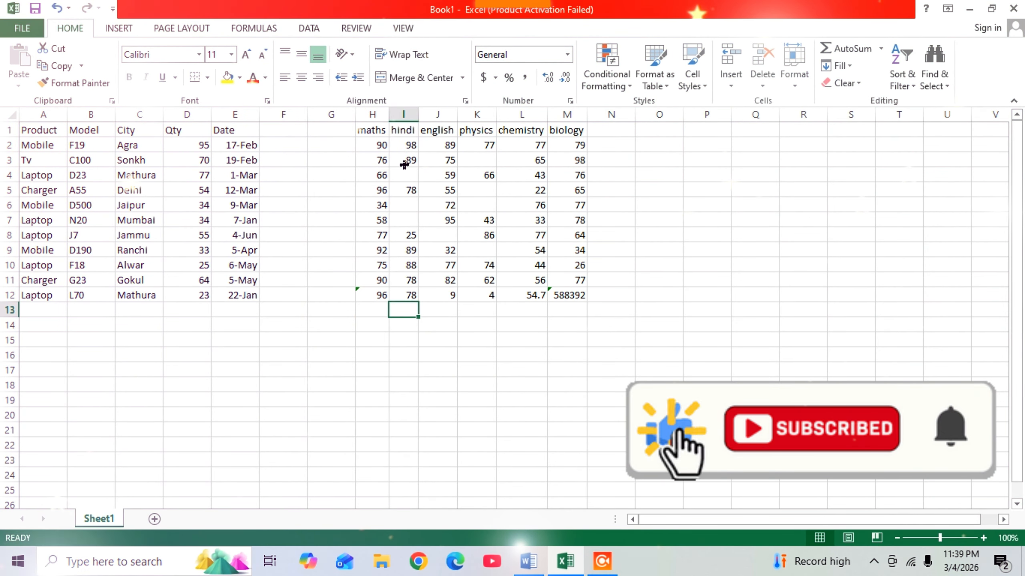
pyautogui.doubleClick(407, 295)
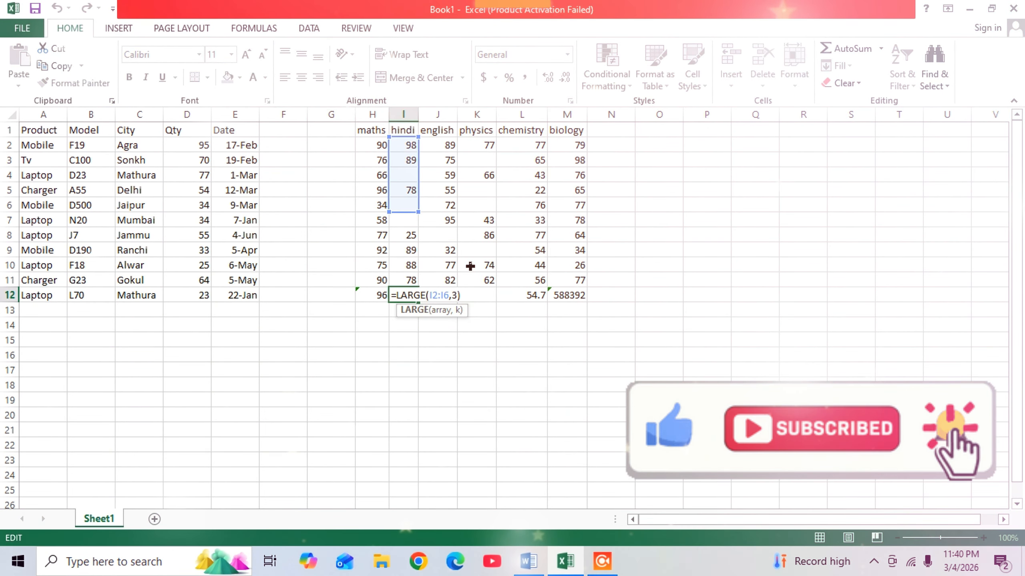
pyautogui.click(489, 323)
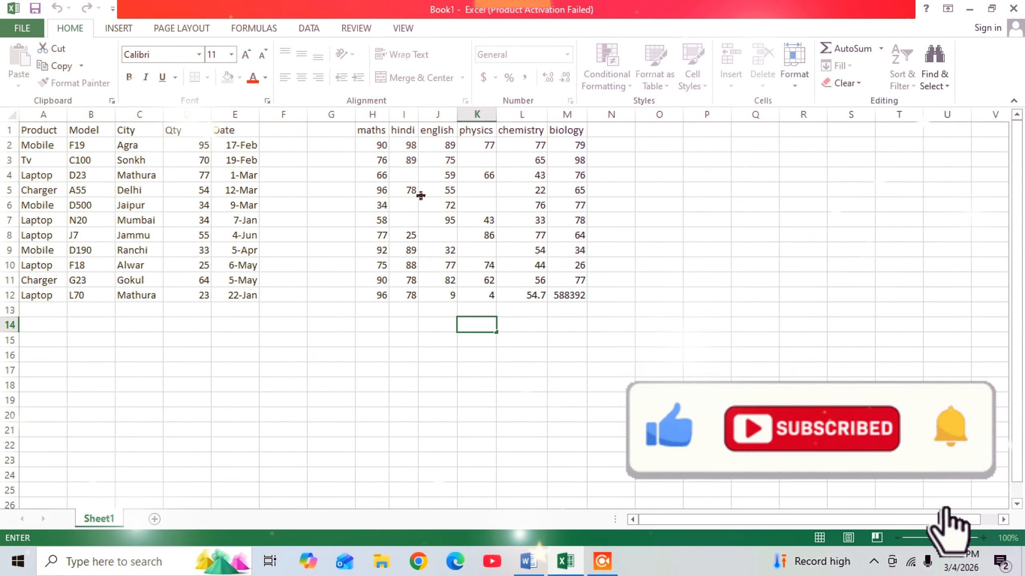
pyautogui.moveTo(536, 6)
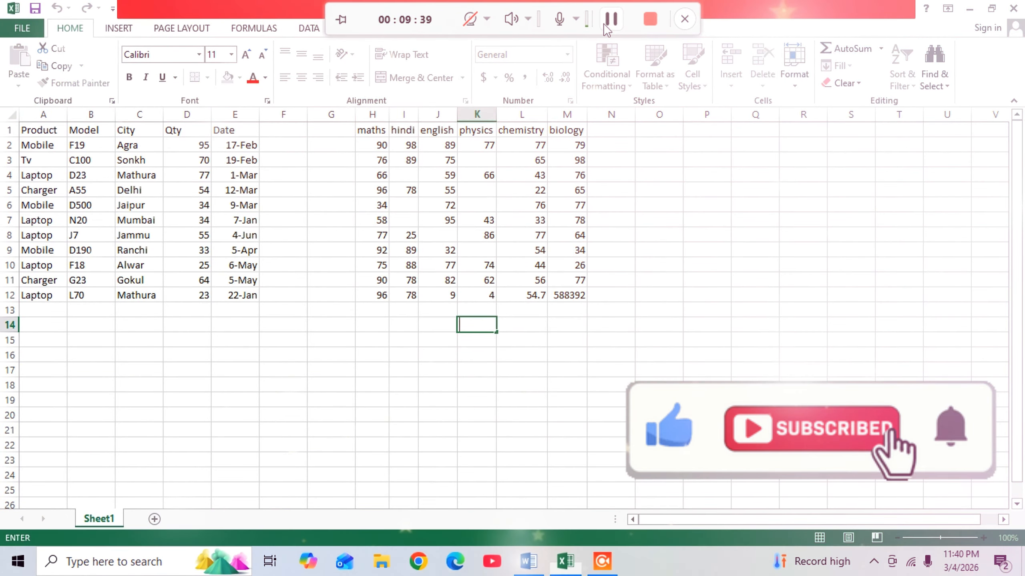
# Replace the COUNTA formula in cell J12 with =MIN(J2:J11) to find the lowest english mark
pyautogui.doubleClick(404, 297)
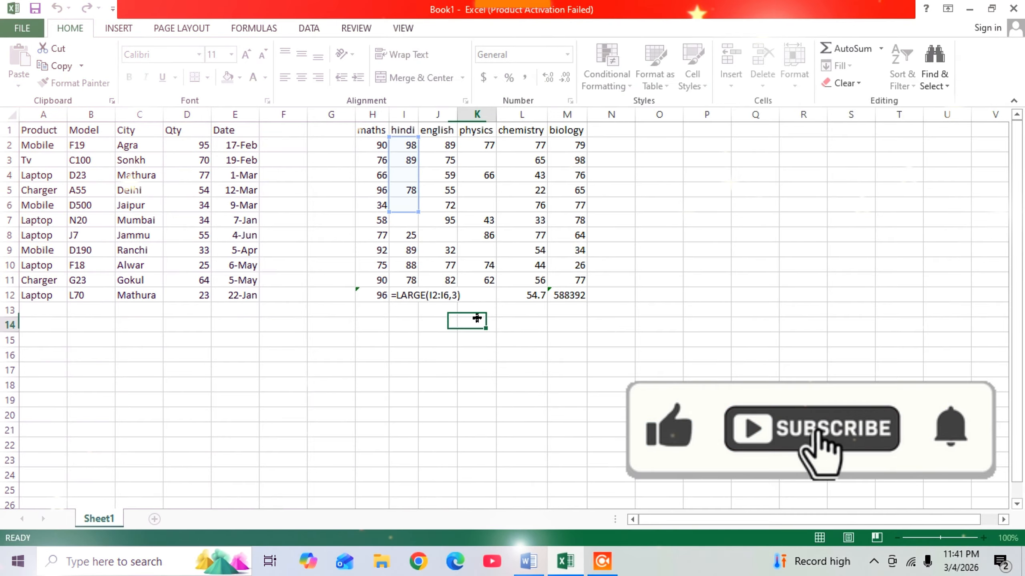
pyautogui.doubleClick(436, 296)
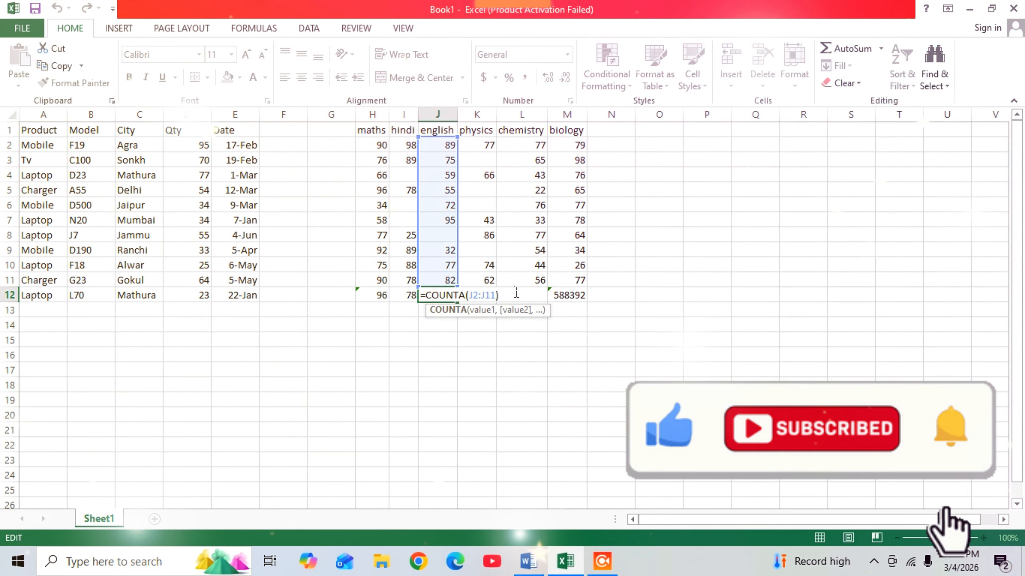
pyautogui.press('BackSpace')
pyautogui.press('BackSpace')
pyautogui.press('BackSpace')
pyautogui.press('BackSpace')
pyautogui.press('BackSpace')
pyautogui.press('BackSpace')
pyautogui.press('BackSpace')
pyautogui.press('BackSpace')
pyautogui.press('BackSpace')
pyautogui.press('BackSpace')
pyautogui.press('BackSpace')
pyautogui.press('BackSpace')
pyautogui.press('BackSpace')
pyautogui.press('BackSpace')
pyautogui.press('BackSpace')
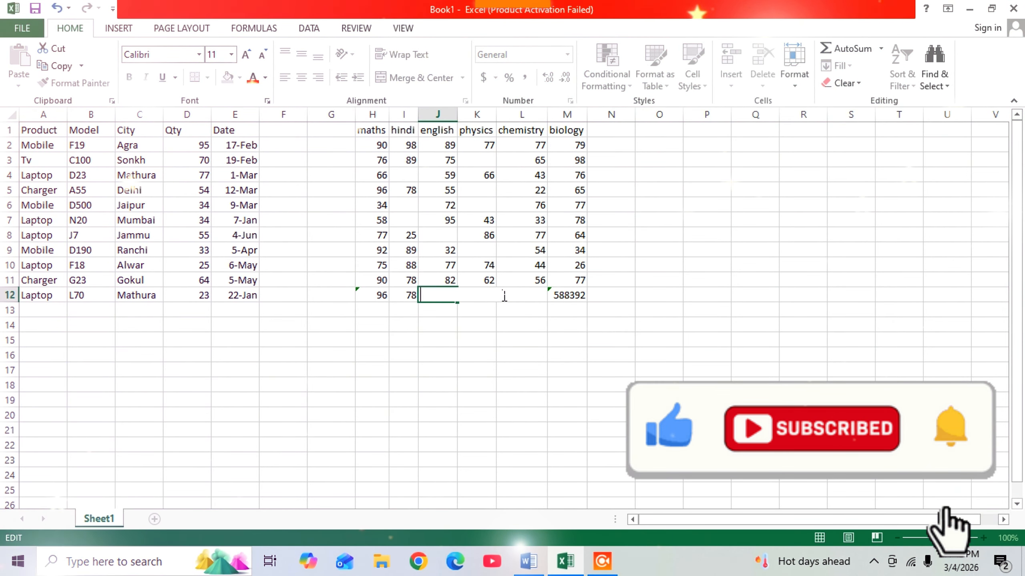
pyautogui.write('MI')
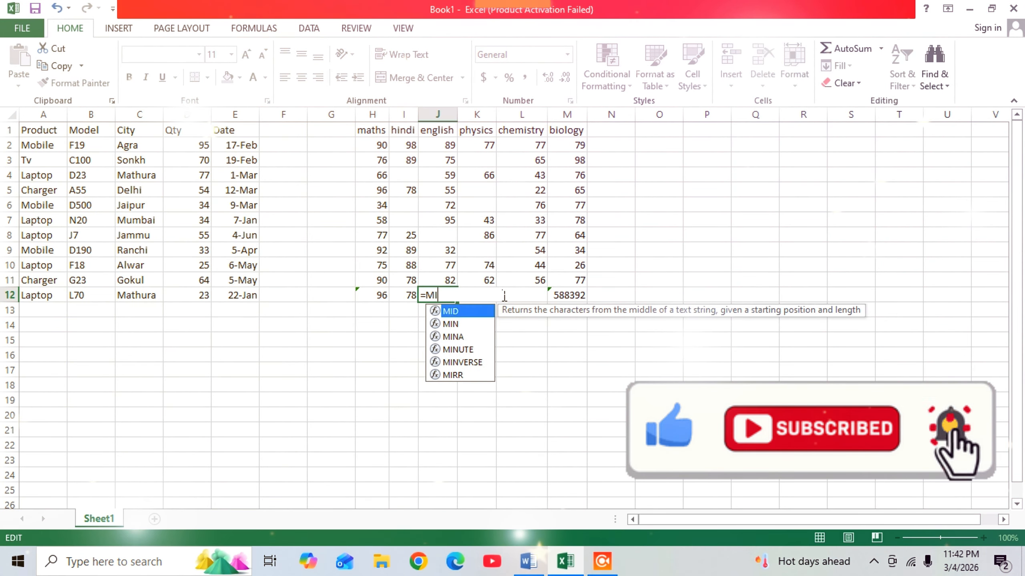
pyautogui.write('N(')
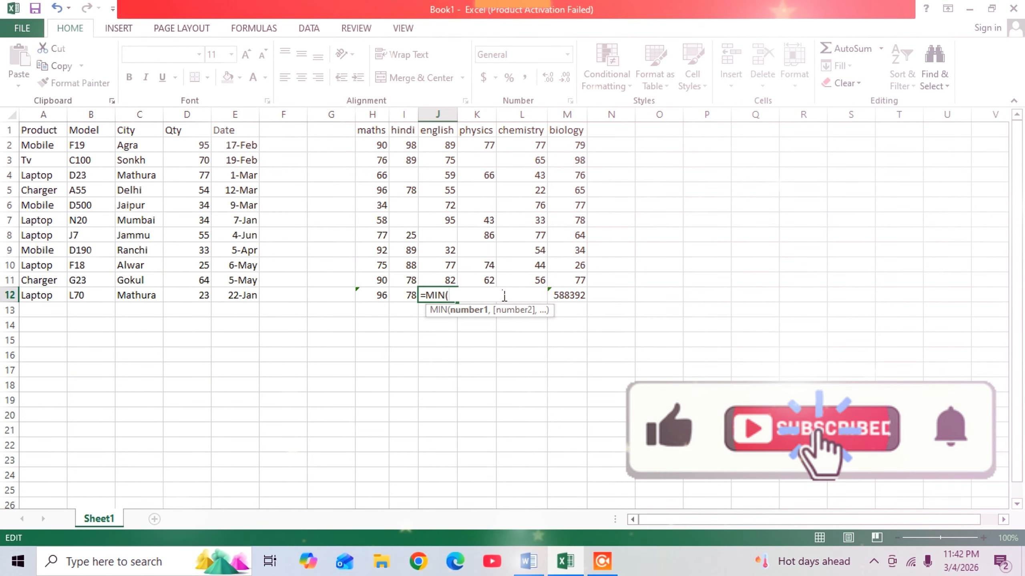
pyautogui.write('J2')
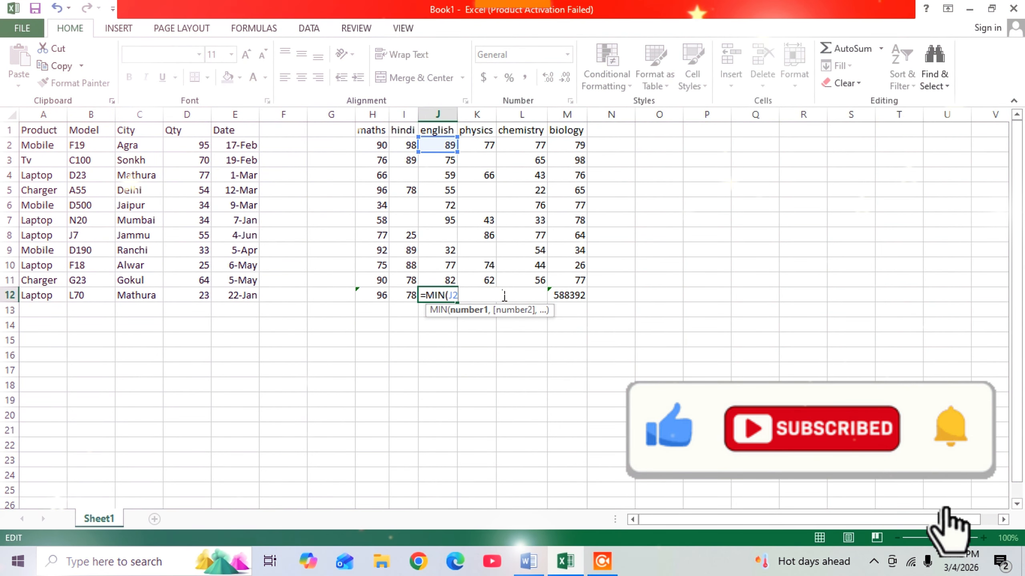
pyautogui.write(':J11')
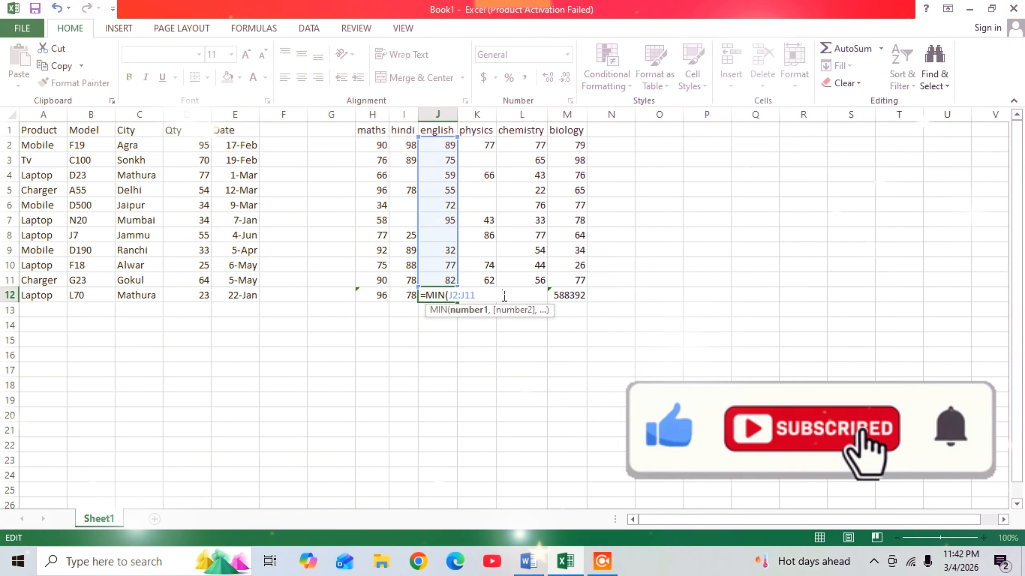
pyautogui.write(')')
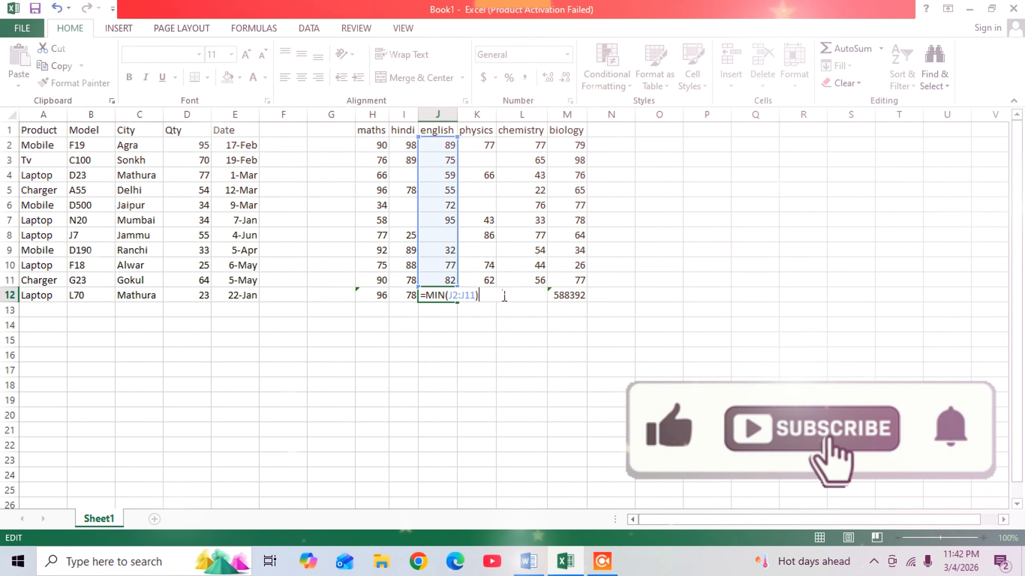
pyautogui.press('Return')
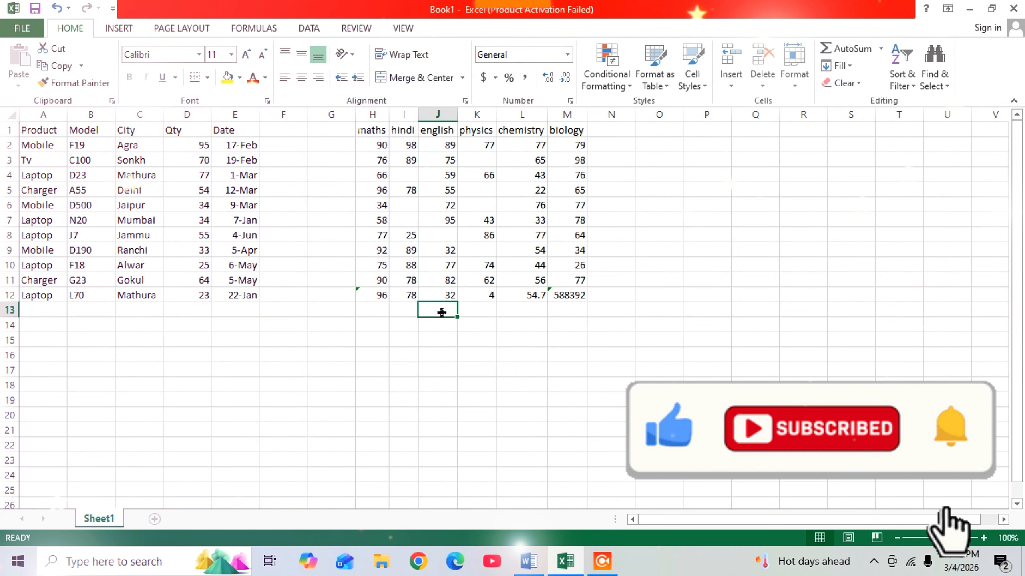
# Change the function in the hindi formula in cell I12 from LARGE to SMALL so it reads =SMALL(I2:I6,3)
pyautogui.moveTo(632, 16)
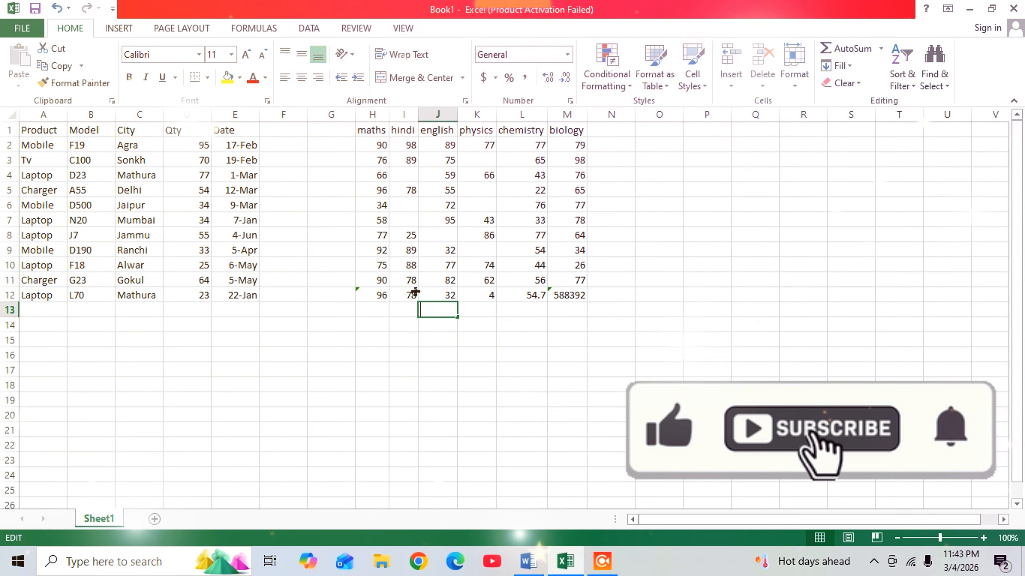
pyautogui.doubleClick(411, 296)
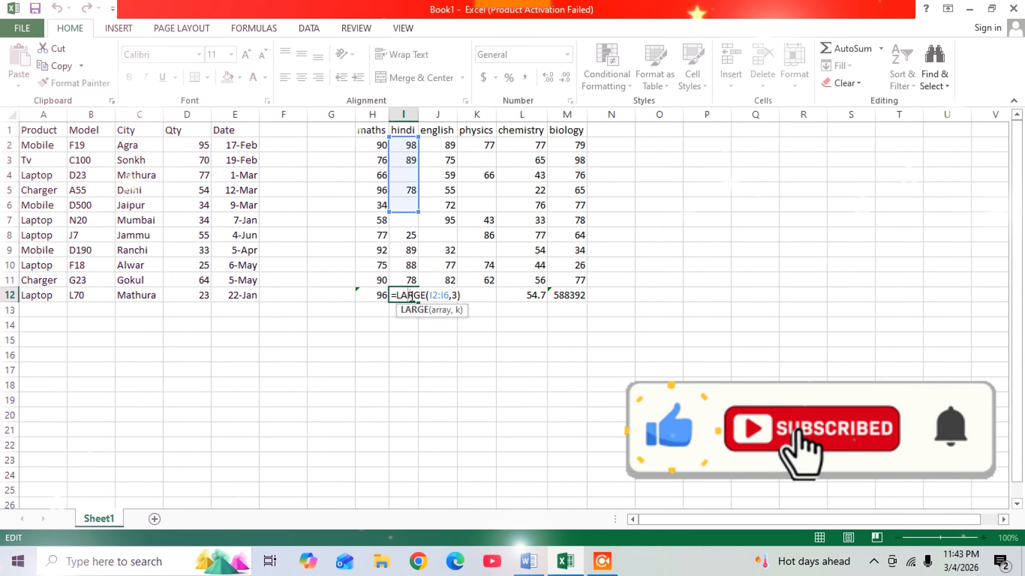
pyautogui.click(427, 295)
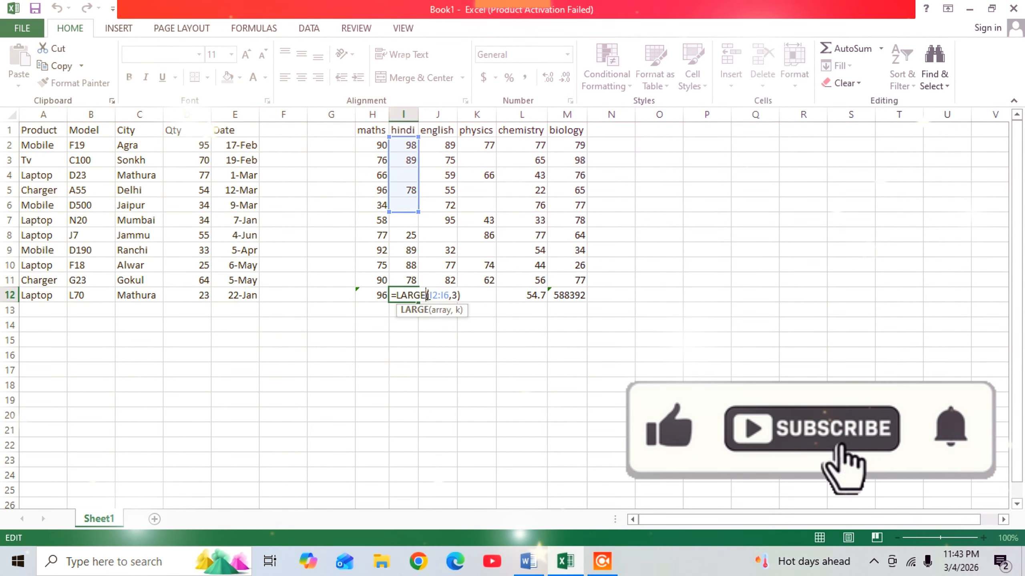
pyautogui.press('BackSpace')
pyautogui.write('SMALL')
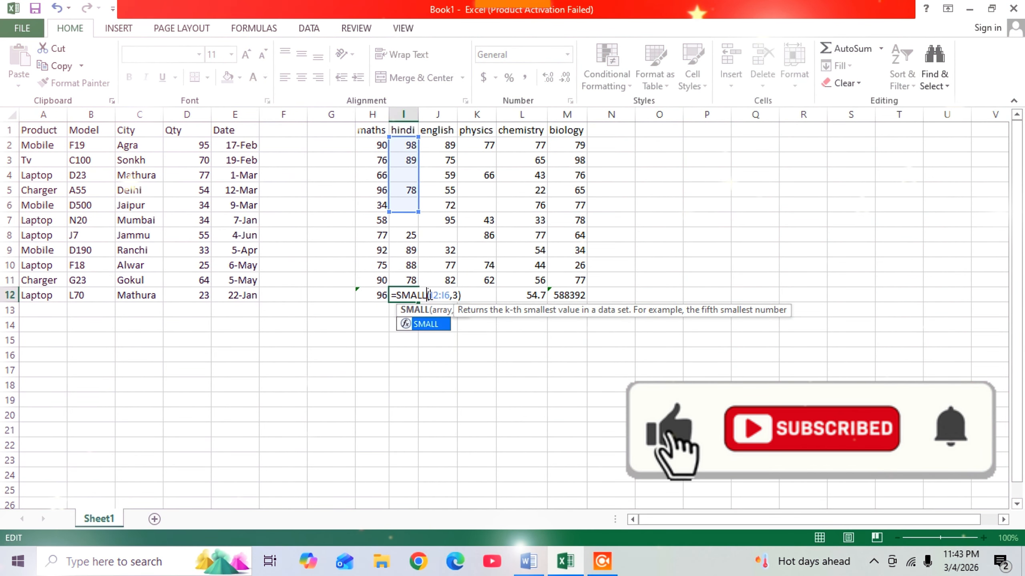
pyautogui.press('Return')
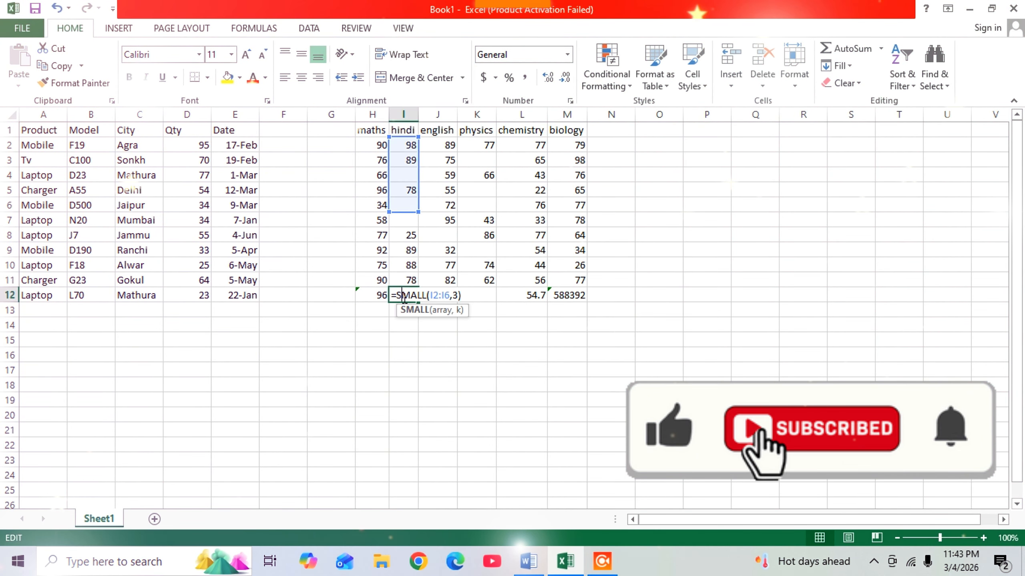
# Set the k argument of the SMALL formula in cell I12 to 11
pyautogui.click(458, 296)
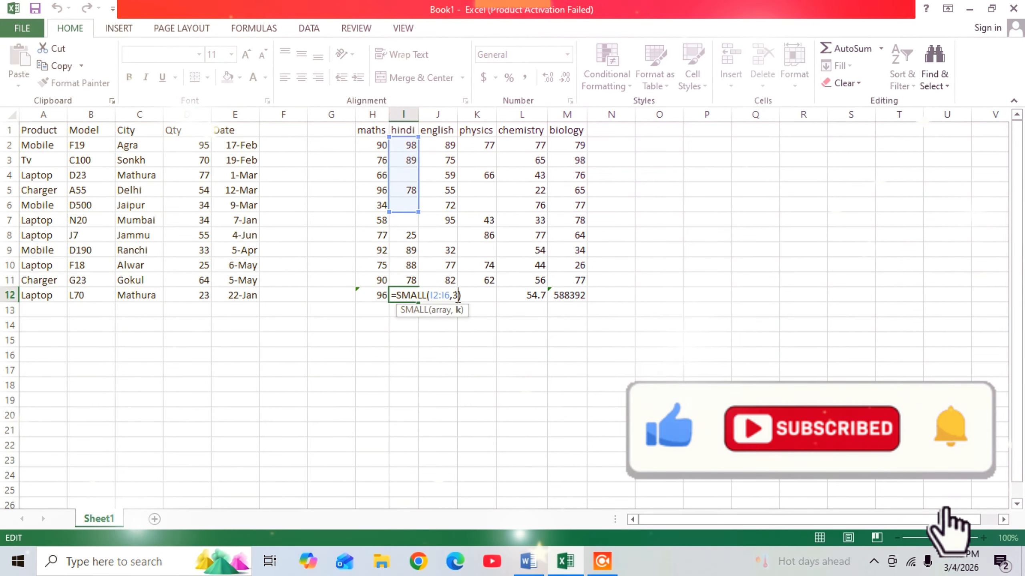
pyautogui.write('11')
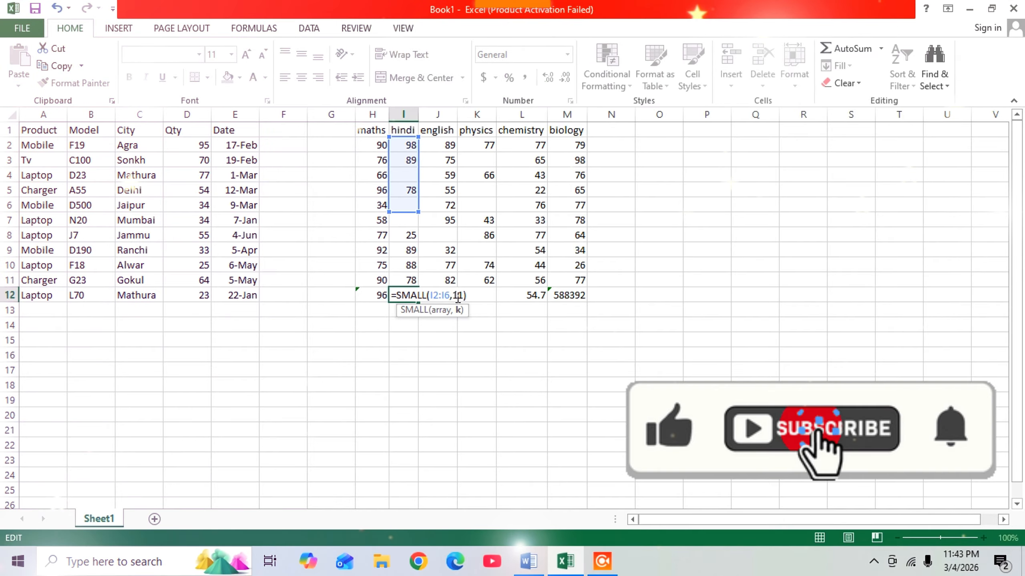
pyautogui.press('Return')
# Change the k argument of the hindi formula in cell I12 so it reads =SMALL(I2:I6,9)
pyautogui.click(402, 293)
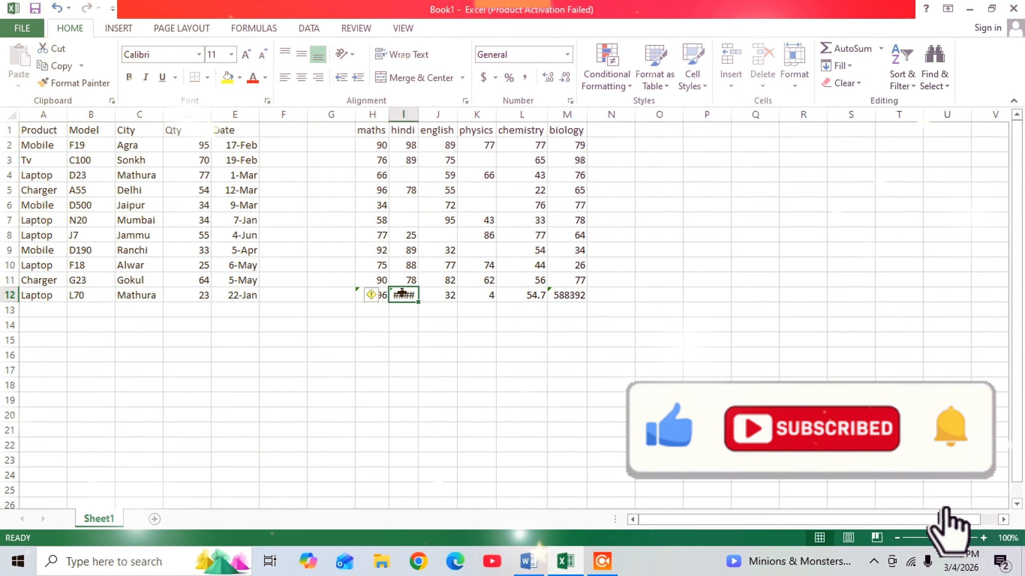
pyautogui.doubleClick(402, 294)
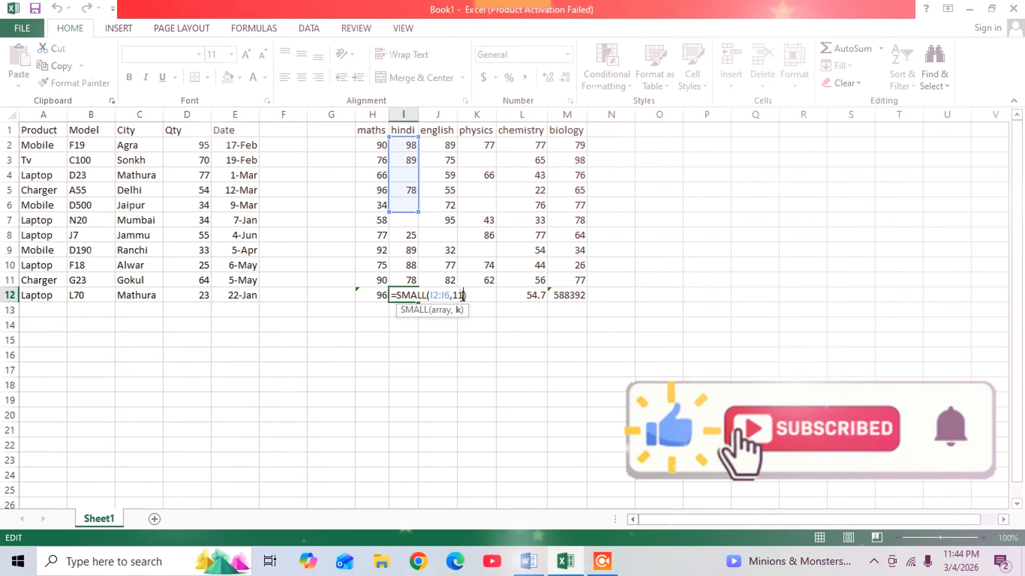
pyautogui.doubleClick(462, 296)
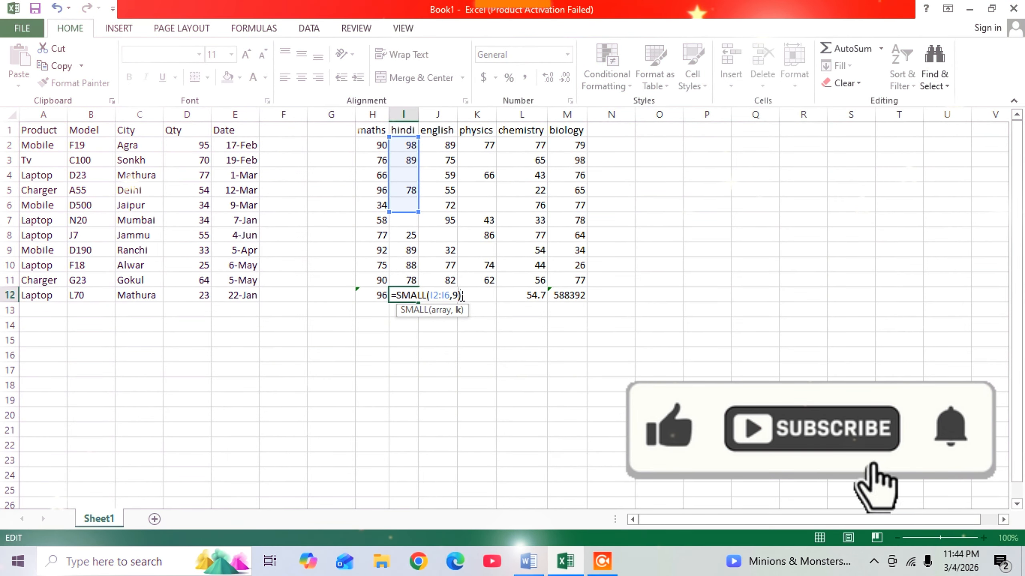
pyautogui.write('9')
pyautogui.click(475, 308)
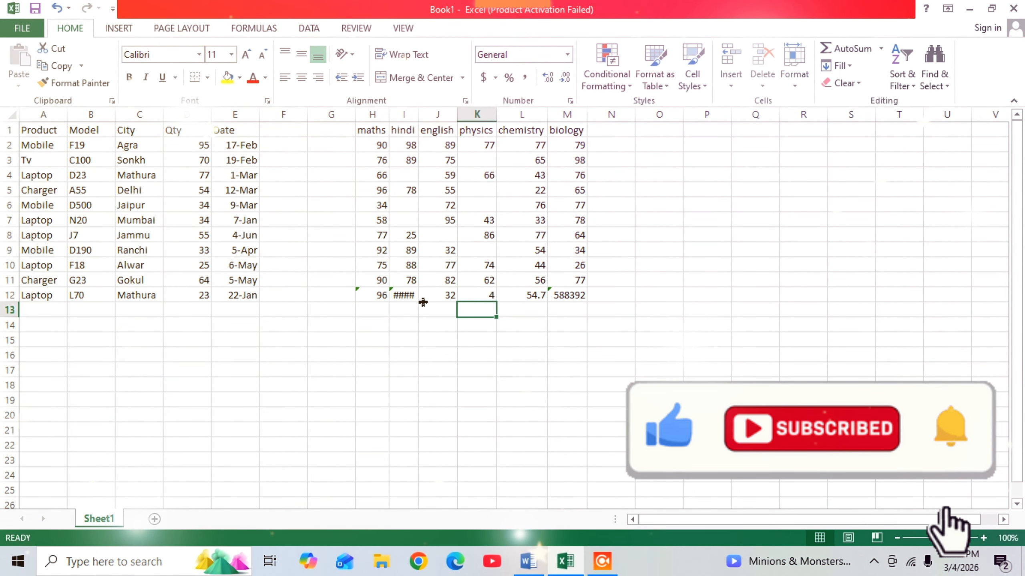
# Set the rank in the hindi SMALL formula in cell I12 to 4, giving =SMALL(I2:I6,4)
pyautogui.doubleClick(408, 295)
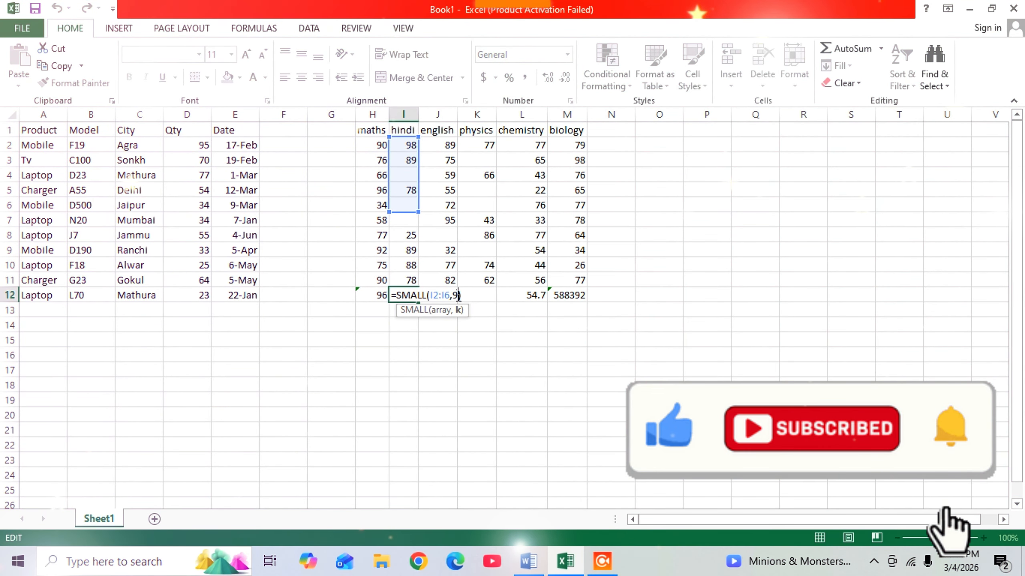
pyautogui.press('BackSpace')
pyautogui.write('4')
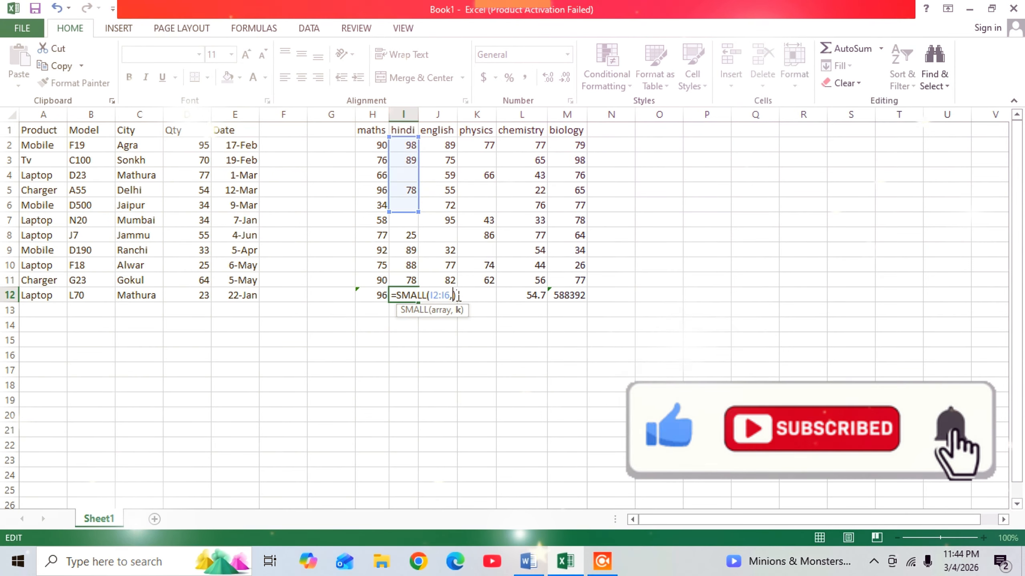
pyautogui.click(468, 313)
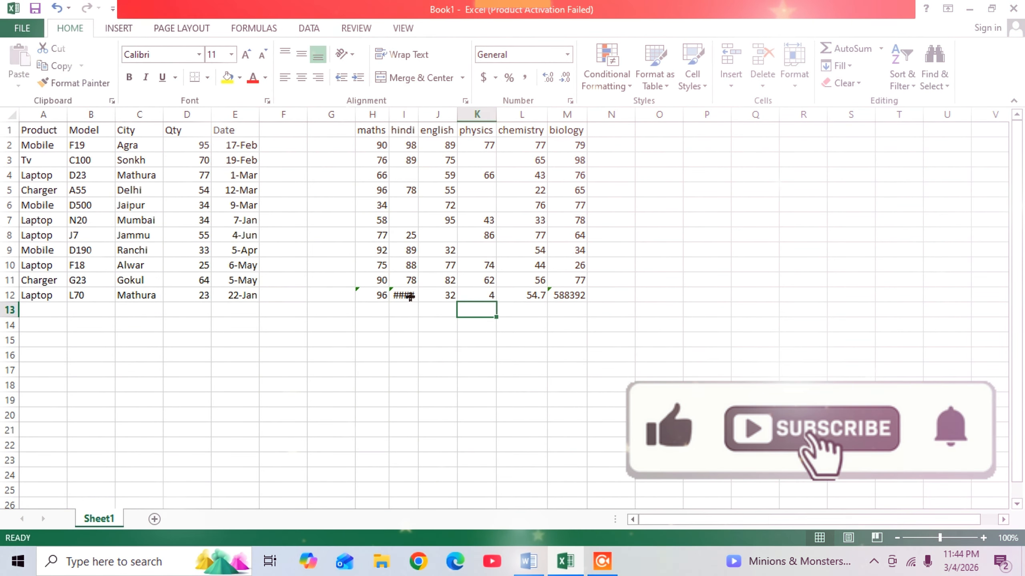
pyautogui.doubleClick(403, 295)
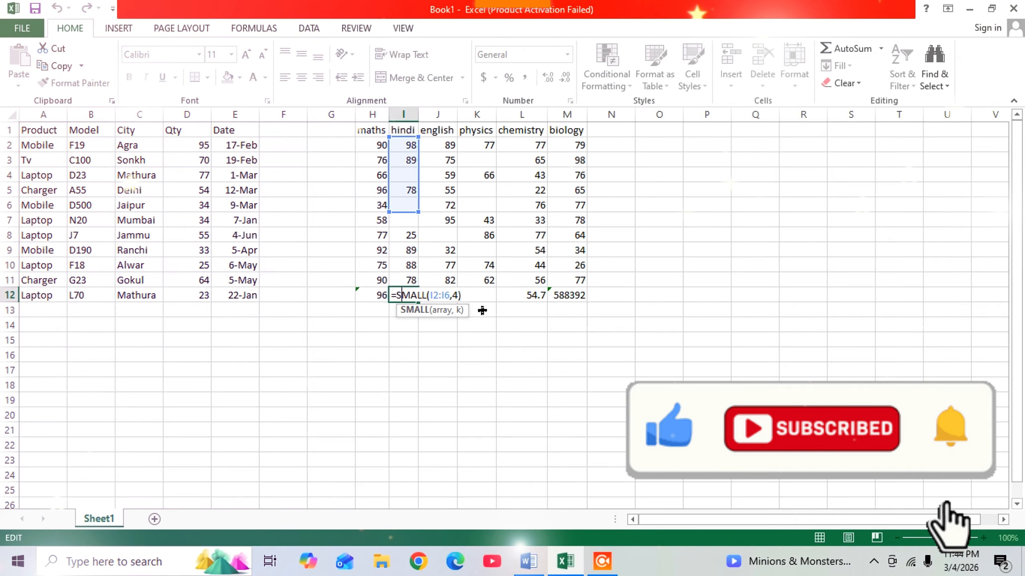
pyautogui.click(482, 337)
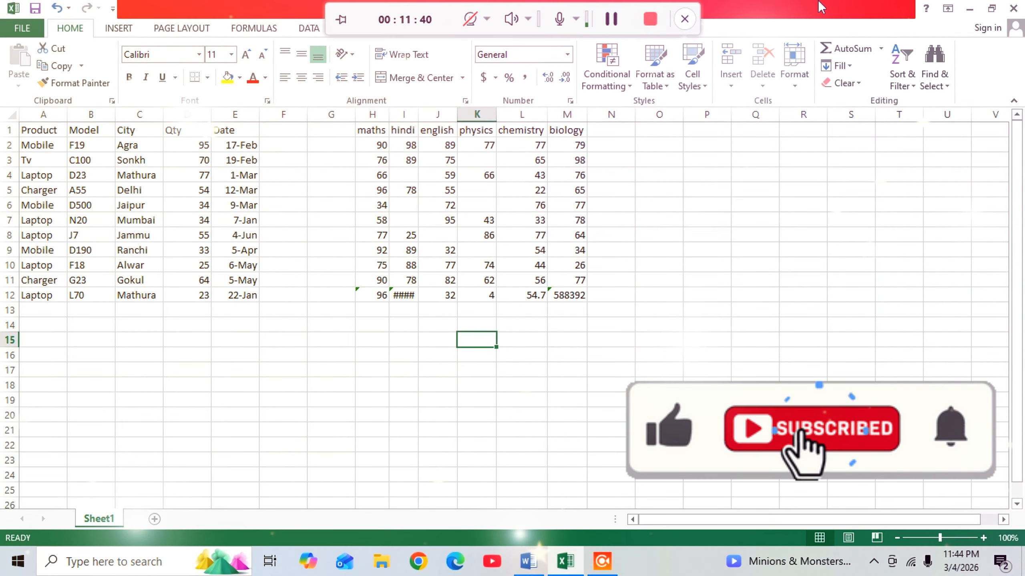
# Convert the Product header to capital letters in cell A14 with the formula =UPPER(A1)
pyautogui.click(36, 128)
pyautogui.moveTo(36, 128); pyautogui.dragTo(30, 287)
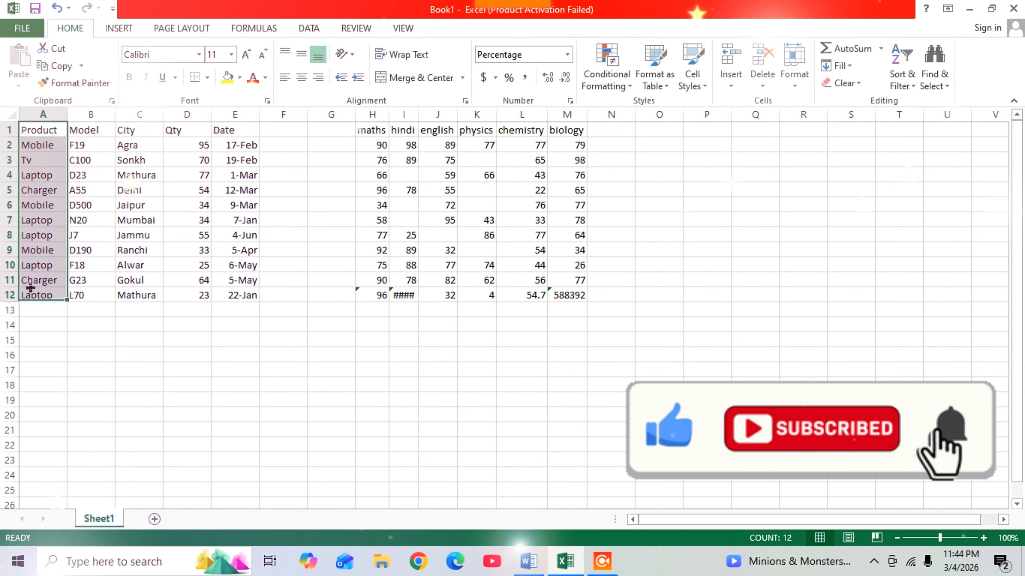
pyautogui.click(45, 323)
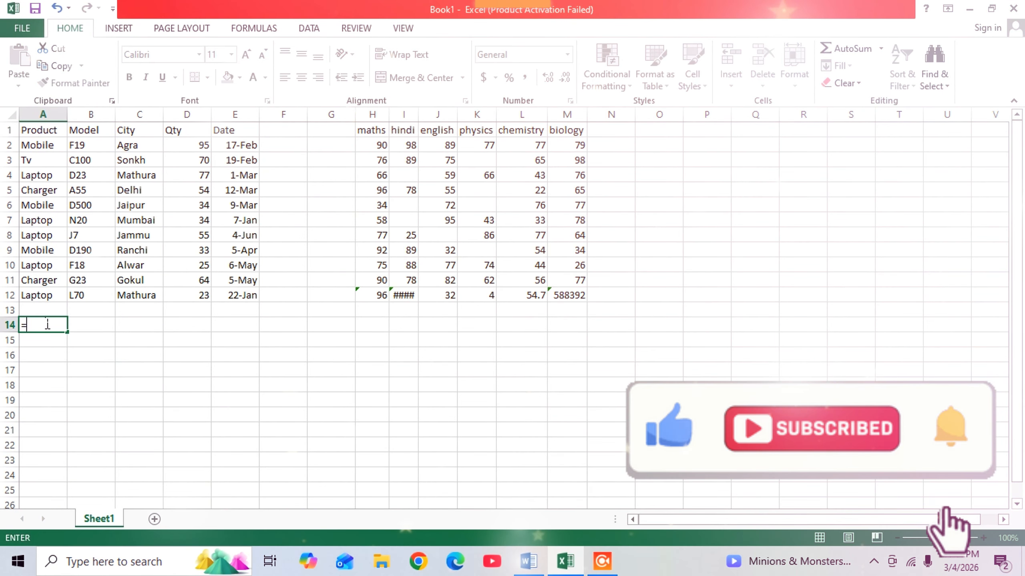
pyautogui.write('=UPP')
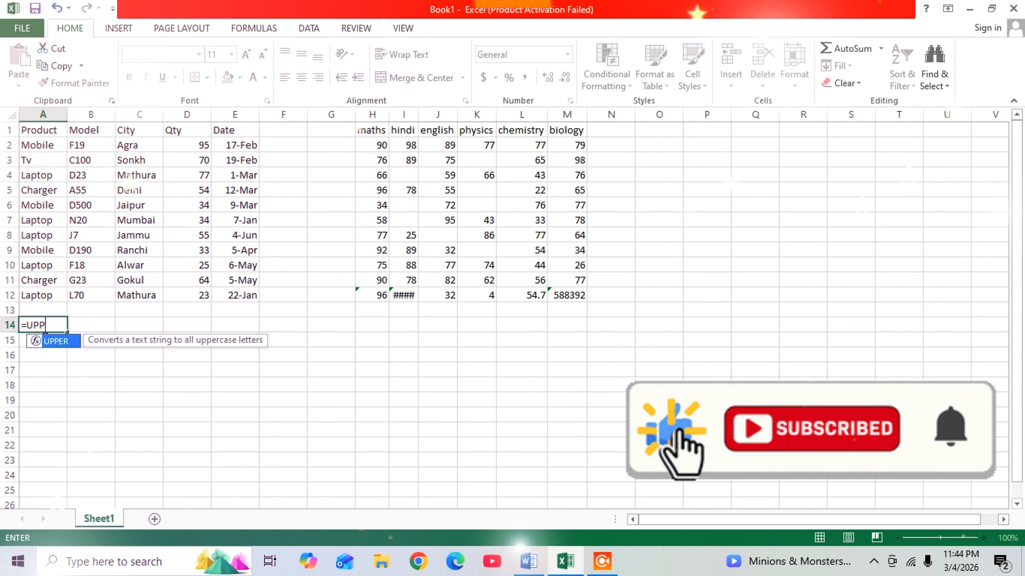
pyautogui.doubleClick(59, 339)
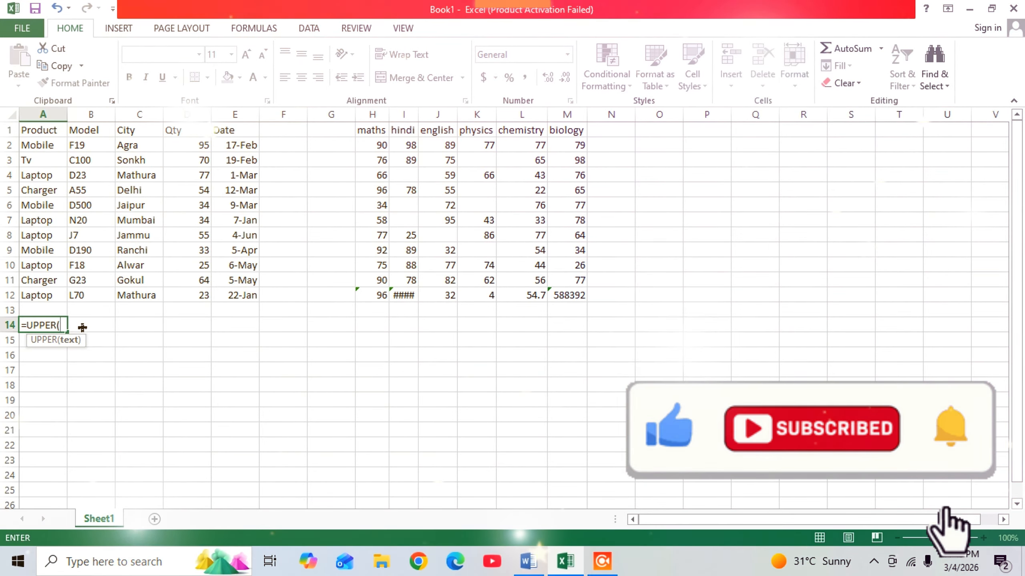
pyautogui.write('1)')
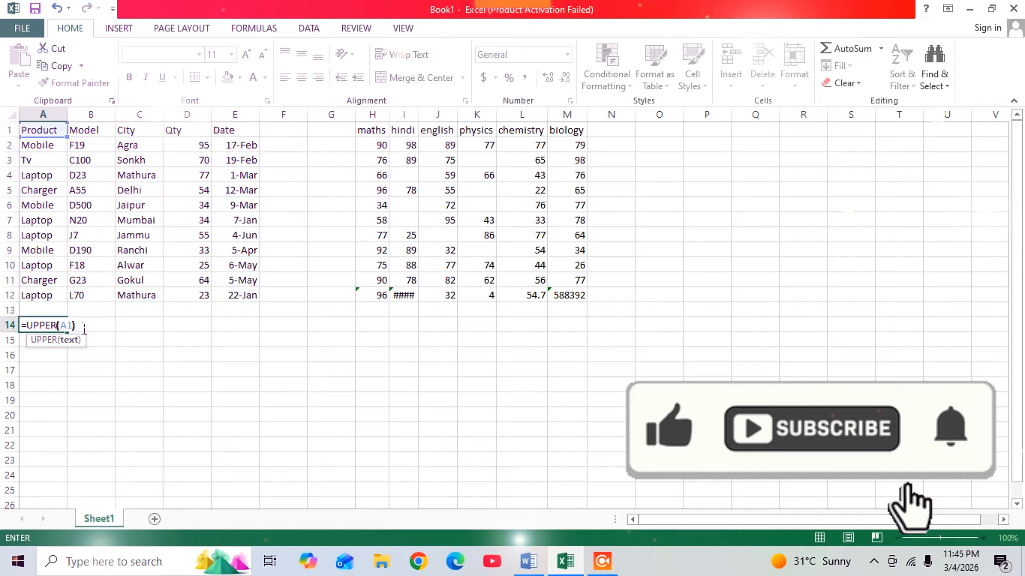
pyautogui.press('Return')
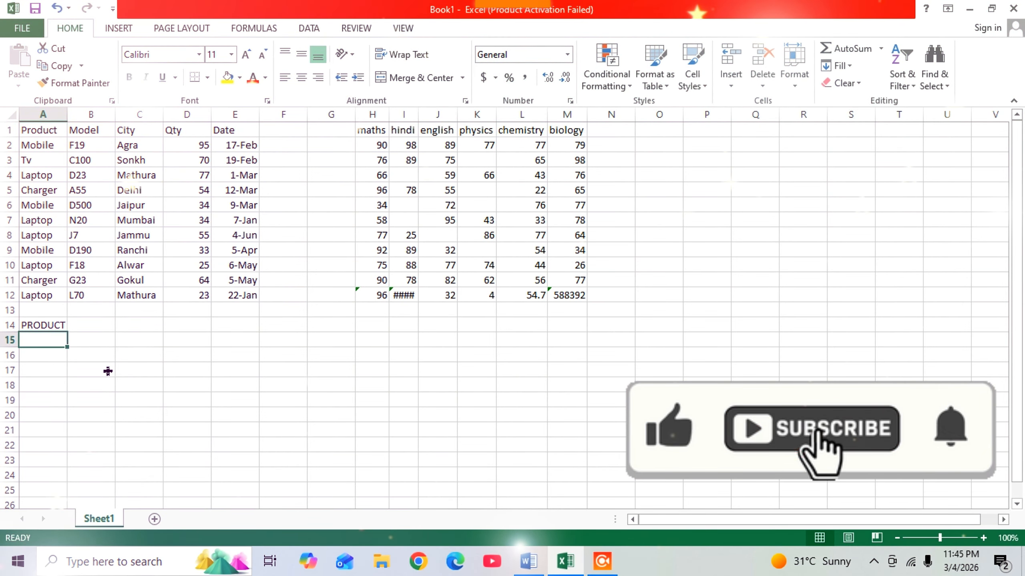
pyautogui.click(91, 352)
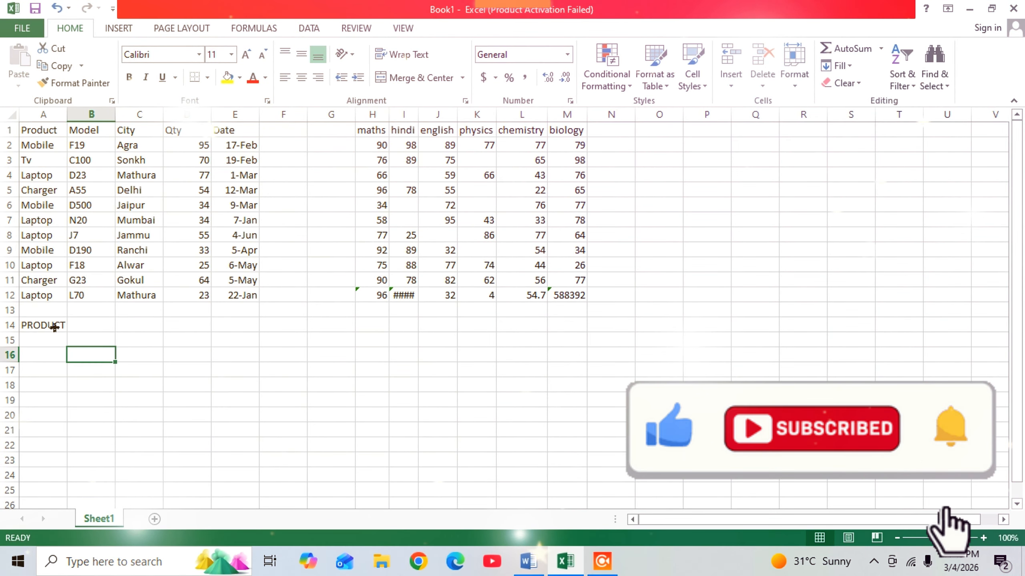
pyautogui.click(45, 326)
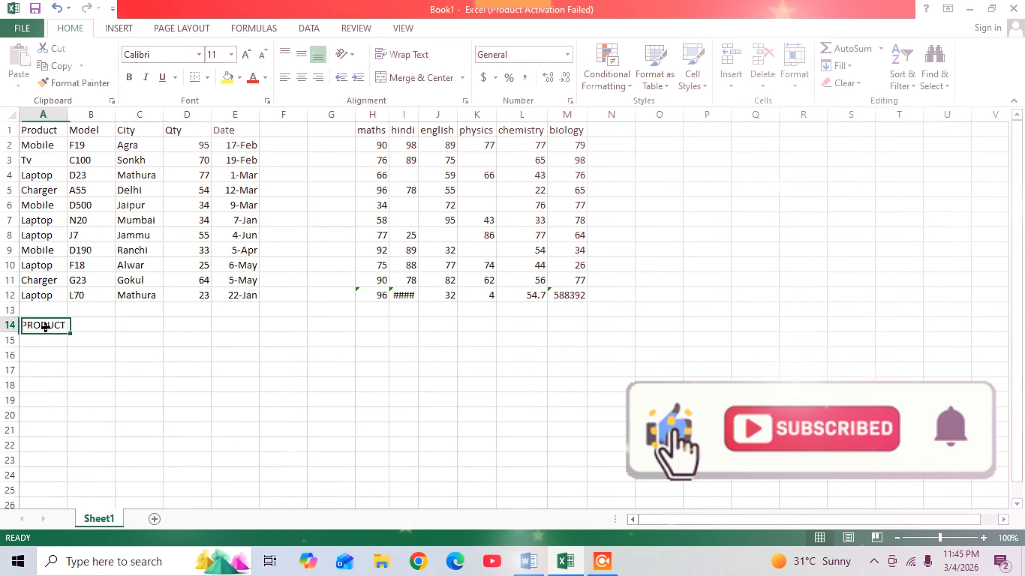
pyautogui.write('=UPPER(A1)')
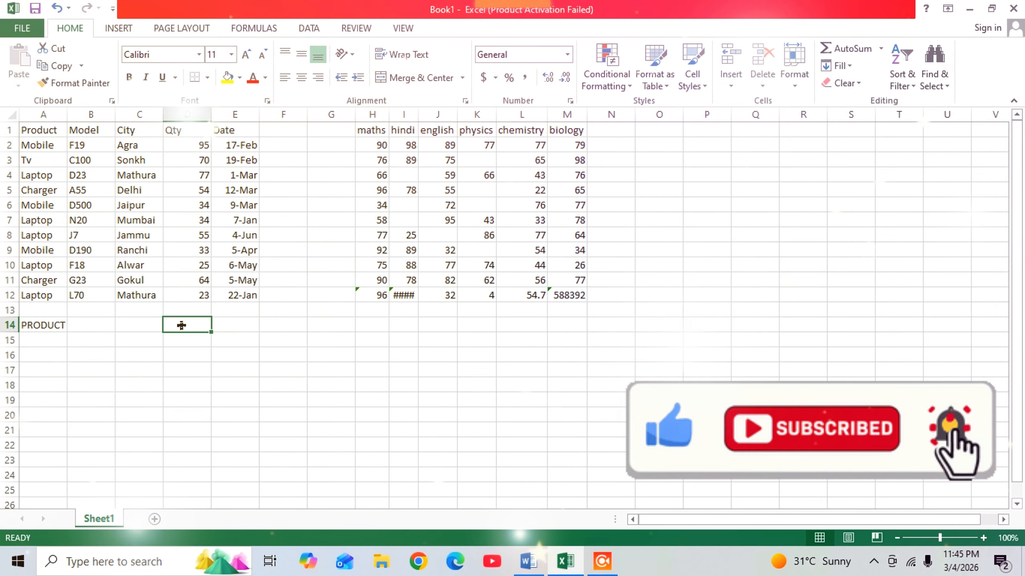
# Enter a sample first name in capital letters in cell D14
pyautogui.write('HAKHA')
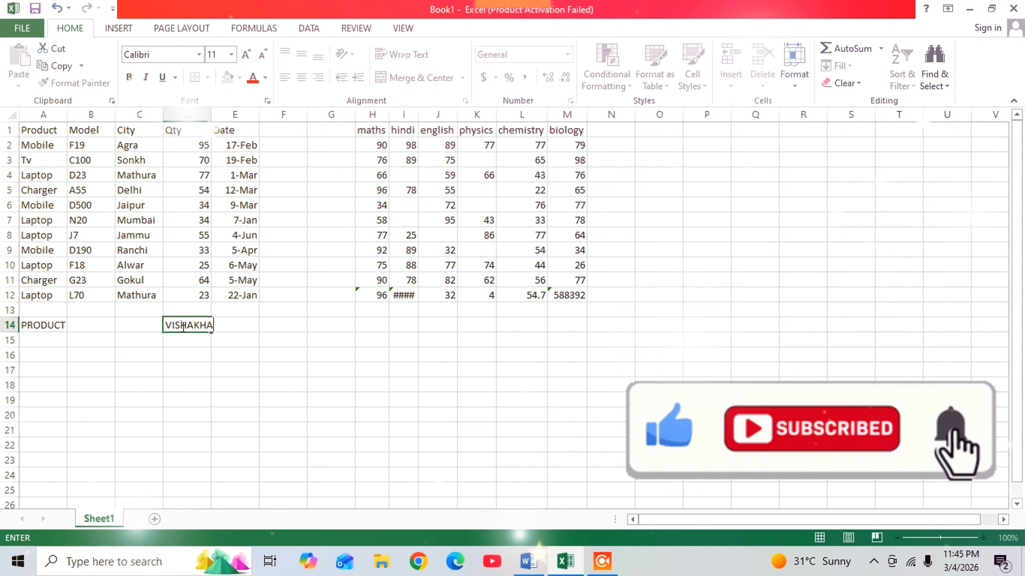
pyautogui.click(340, 385)
pyautogui.moveTo(490, 6)
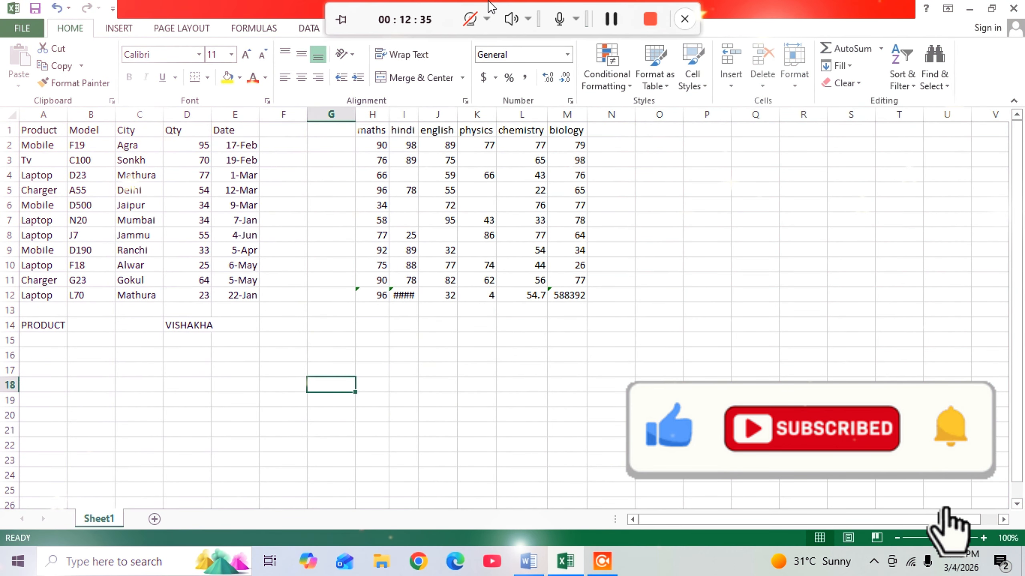
# Convert the name in D14 to small letters in cell D16 with the formula =LOWER(D14)
pyautogui.click(186, 325)
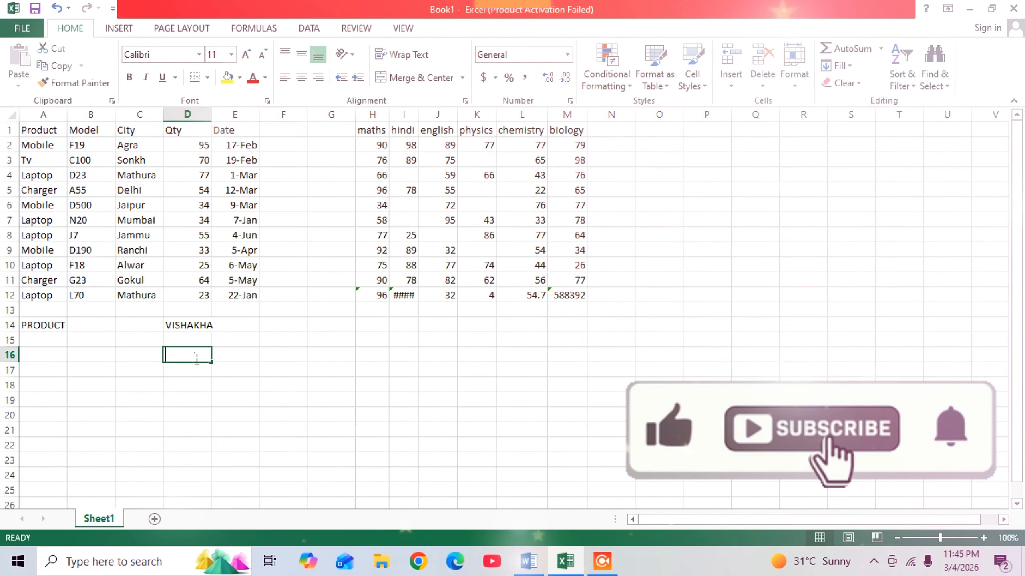
pyautogui.write('=S')
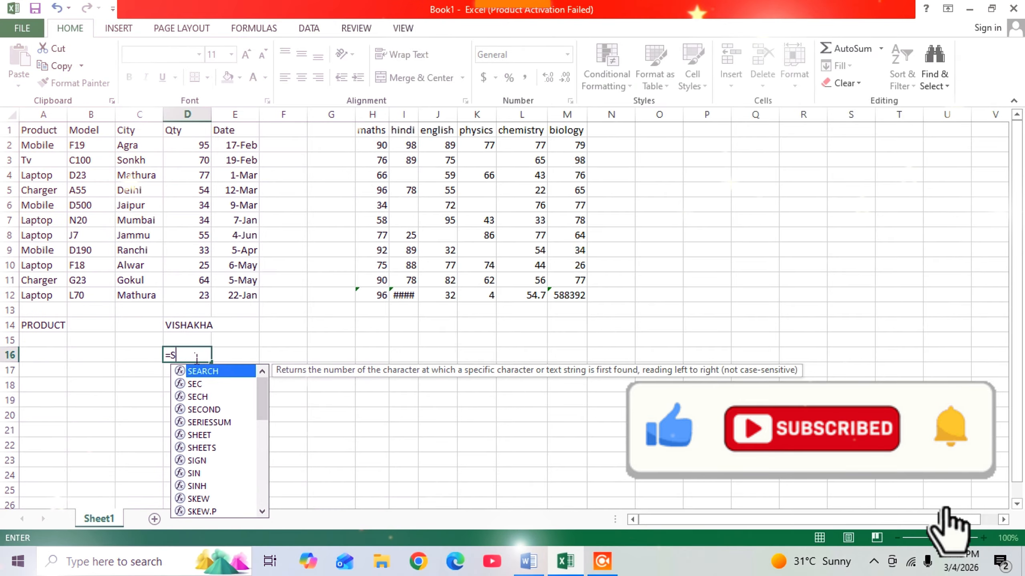
pyautogui.write('M')
pyautogui.press('BackSpace')
pyautogui.press('BackSpace')
pyautogui.write('L')
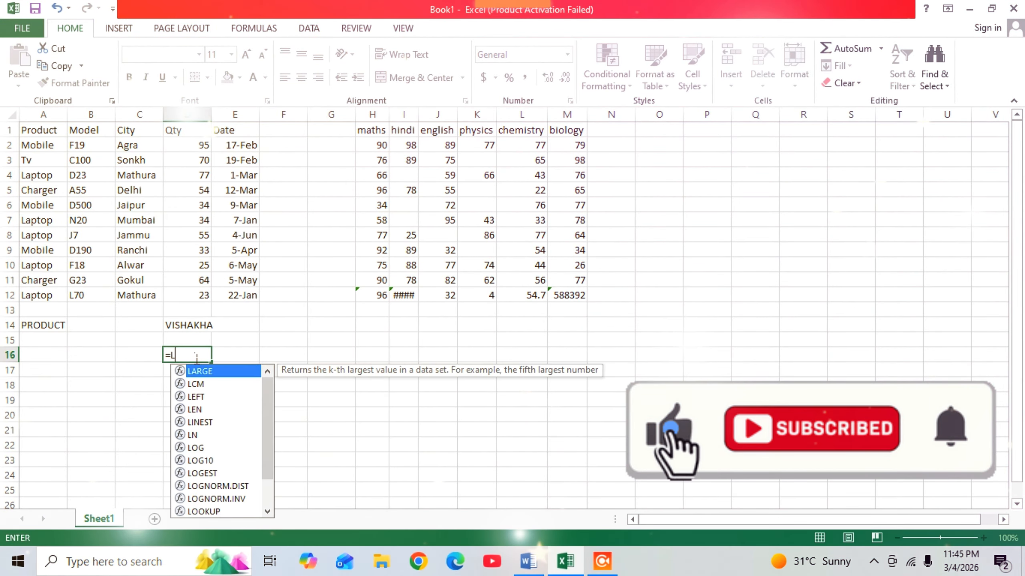
pyautogui.write('OWER(')
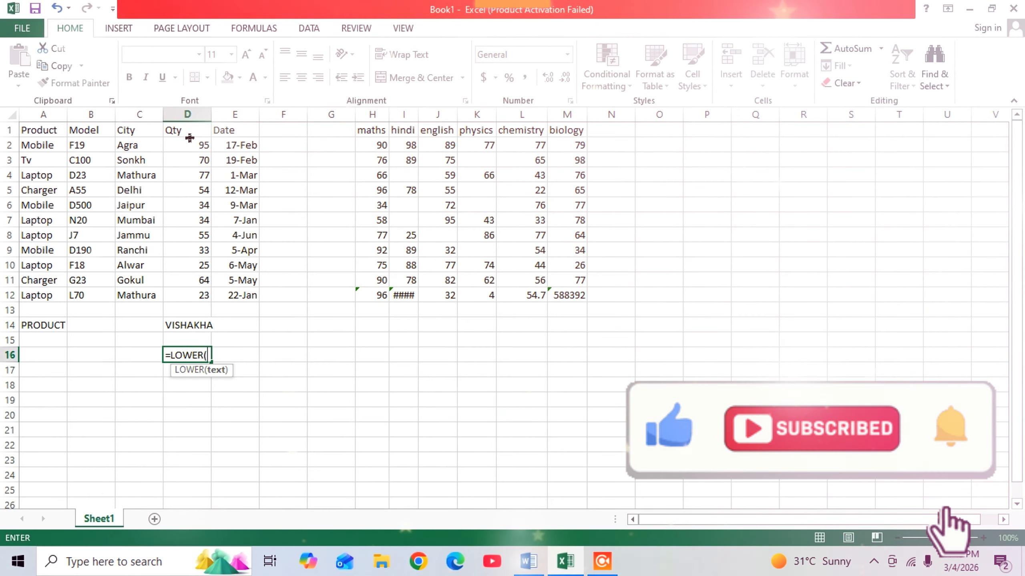
pyautogui.write('D')
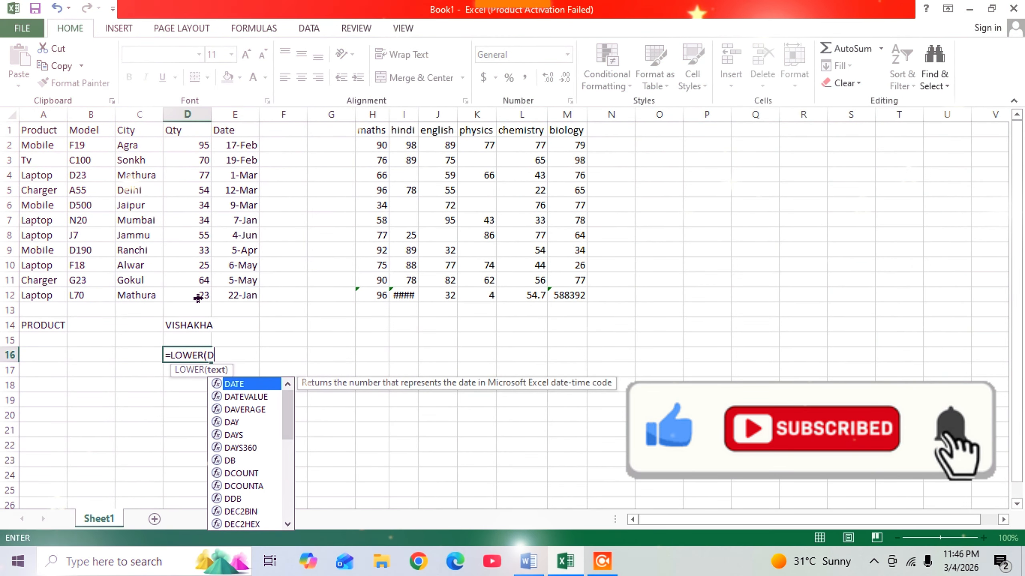
pyautogui.write('1')
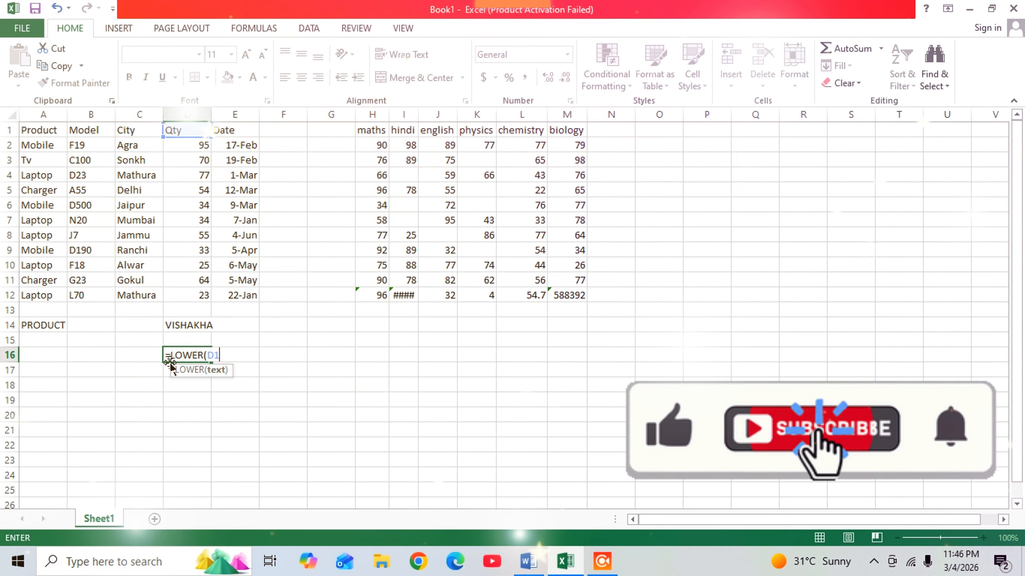
pyautogui.write('4')
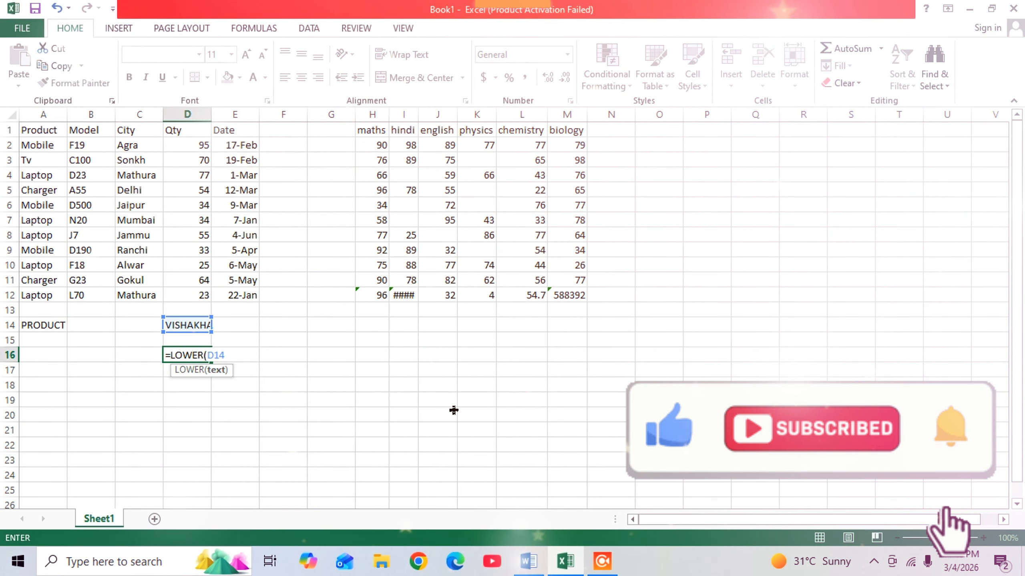
pyautogui.press('Return')
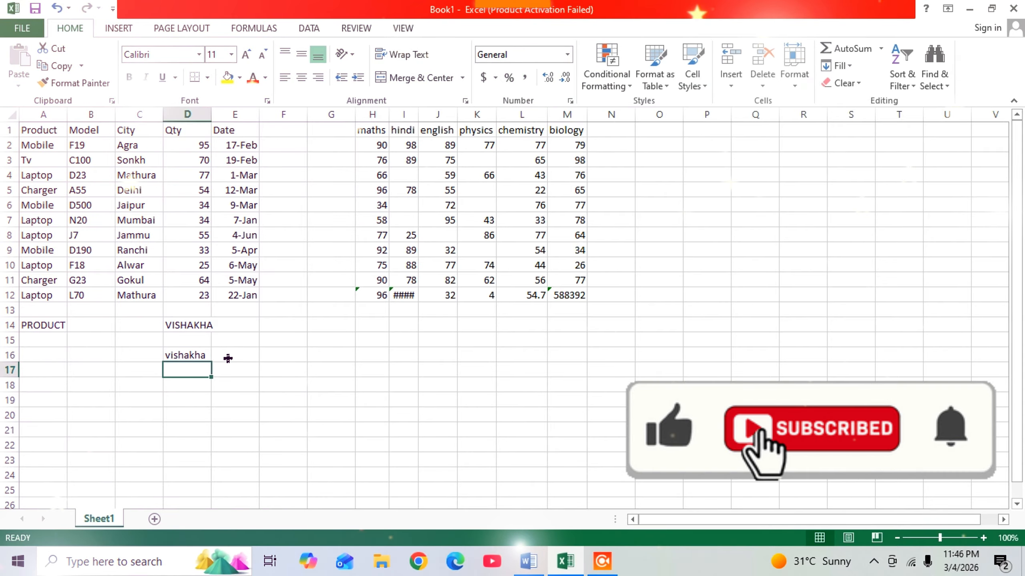
# Try to enter a first name in cell F16 with a lowercase initial and the remaining letters in capitals
pyautogui.click(228, 357)
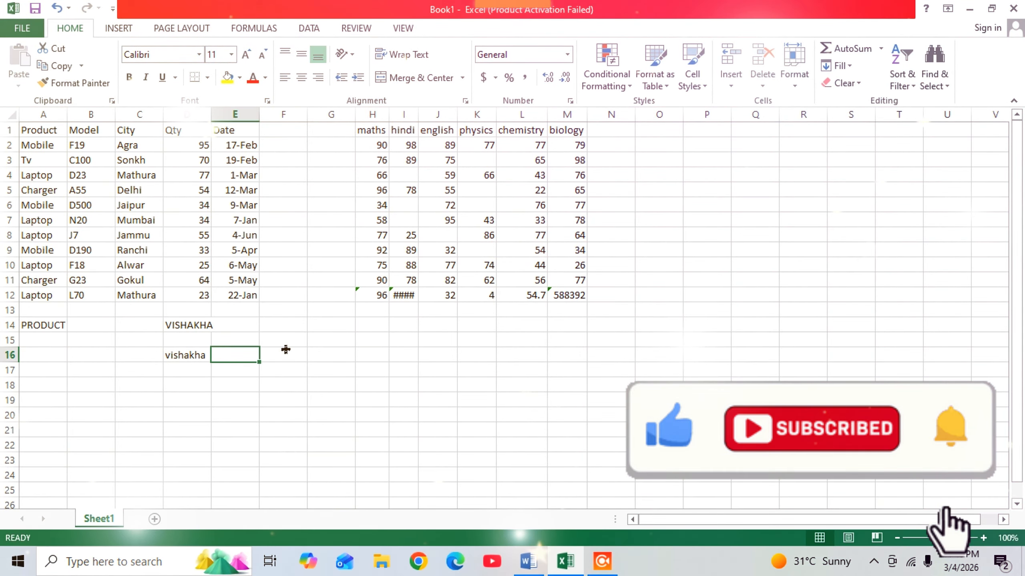
pyautogui.click(287, 356)
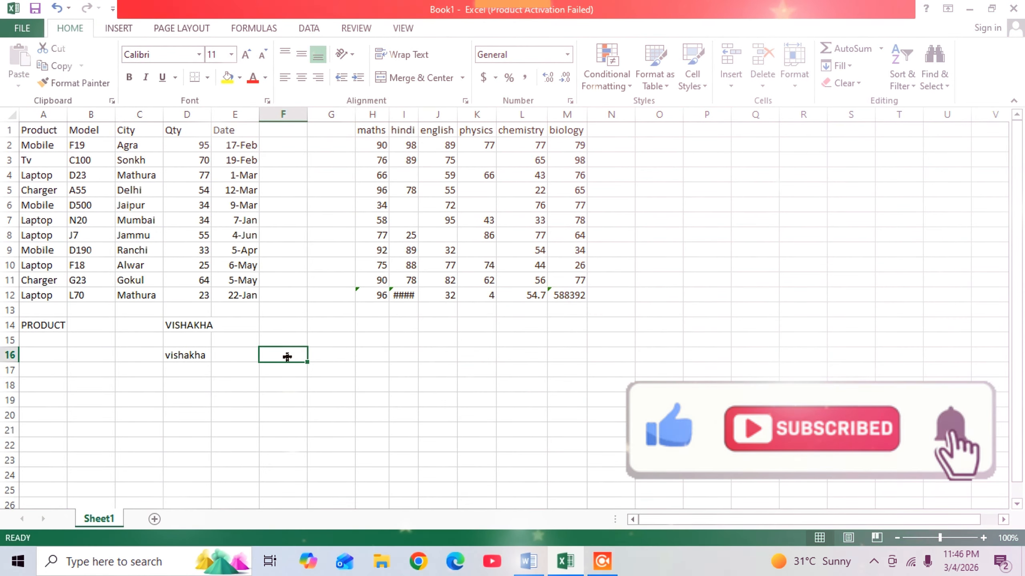
pyautogui.write('RAN')
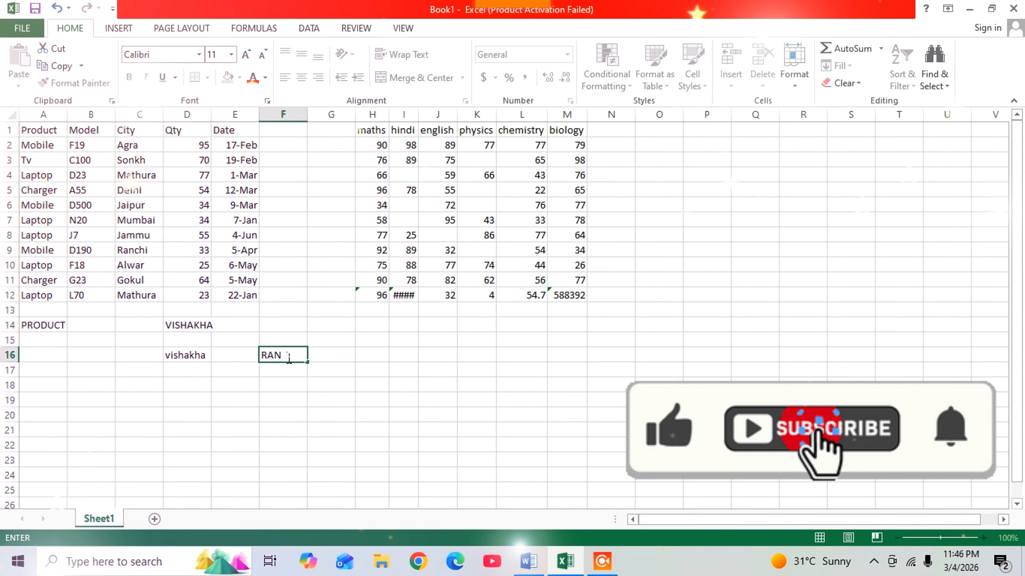
pyautogui.press('BackSpace')
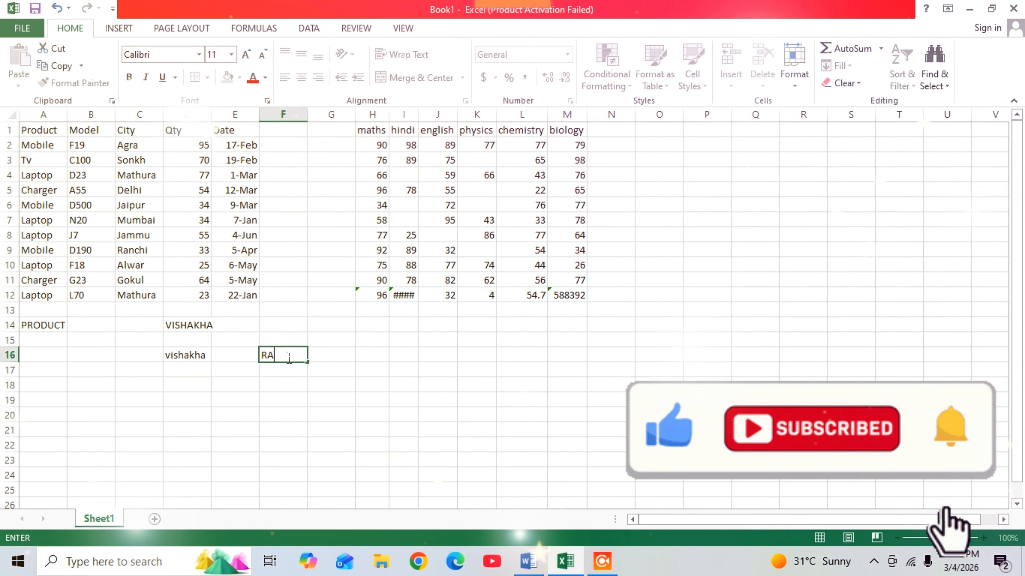
pyautogui.write('NI')
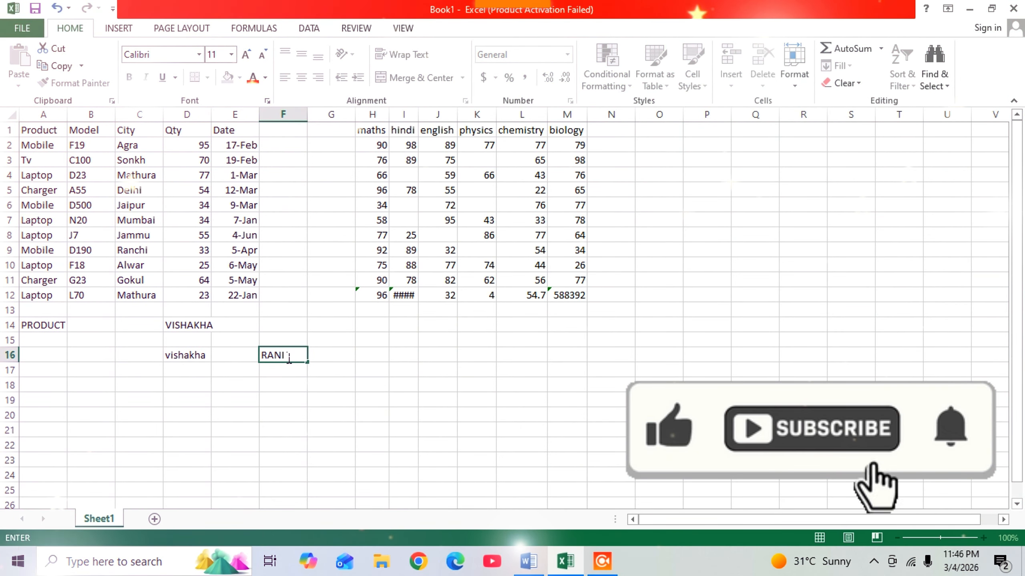
pyautogui.click(267, 357)
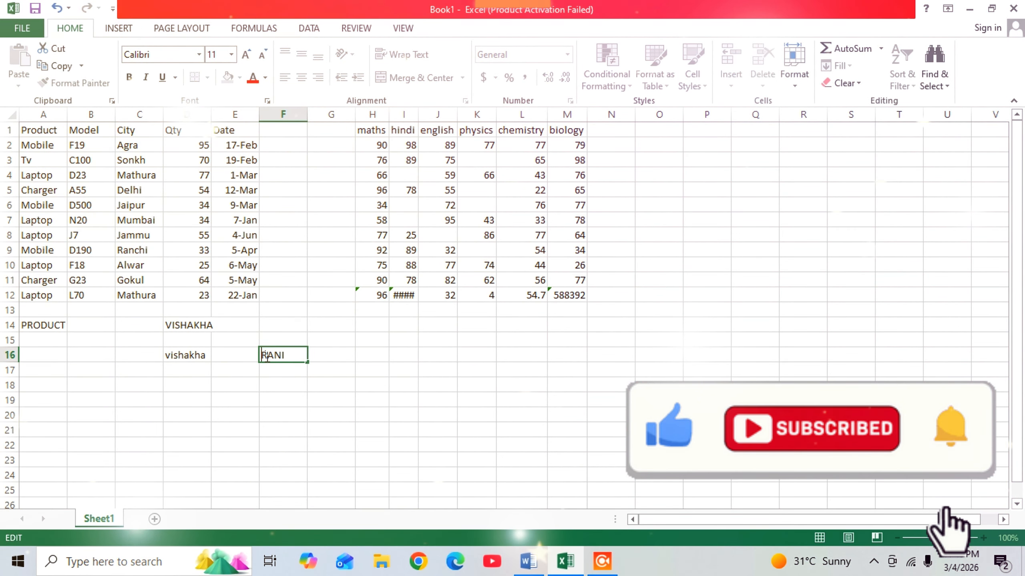
pyautogui.write('r')
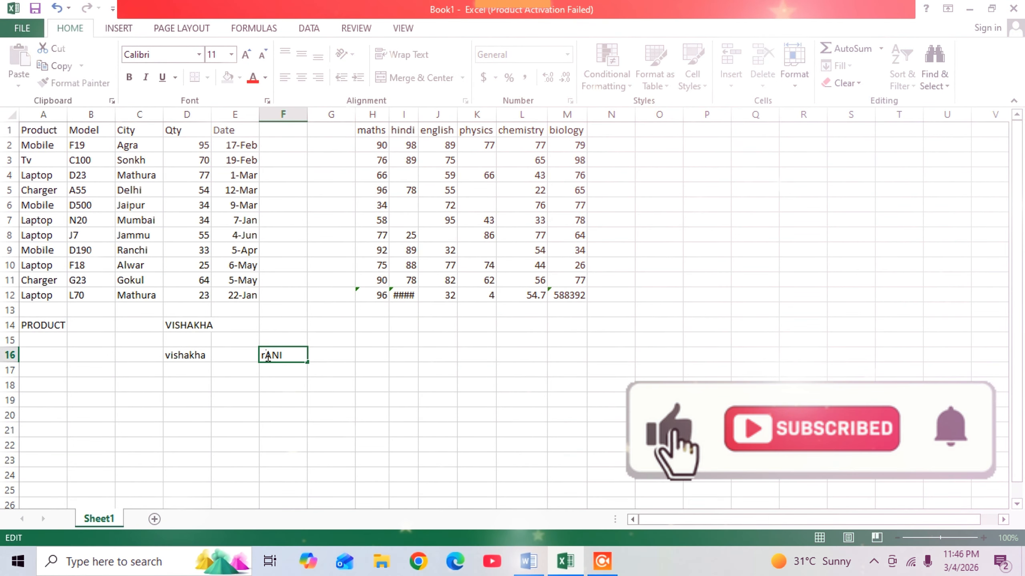
pyautogui.click(321, 385)
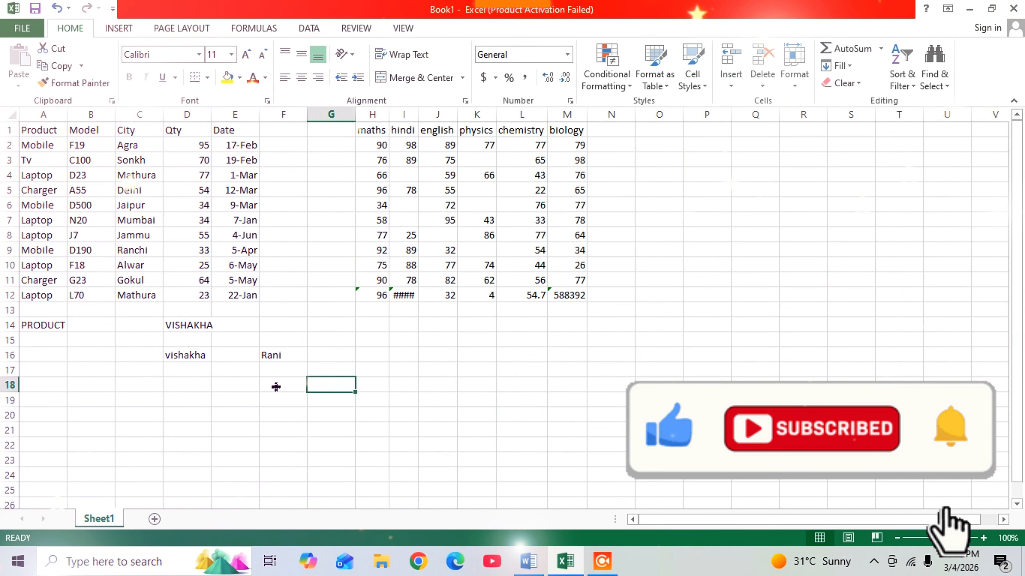
# Clear the name in cell F16 and re-enter it with a lowercase initial followed by capital letters
pyautogui.doubleClick(292, 357)
pyautogui.press('BackSpace')
pyautogui.press('BackSpace')
pyautogui.press('BackSpace')
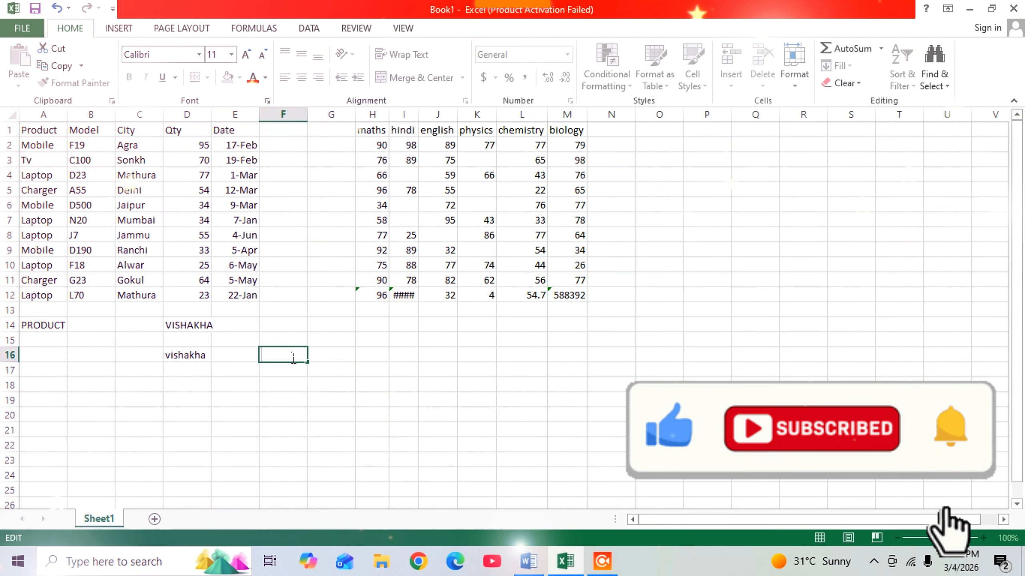
pyautogui.write('rANI')
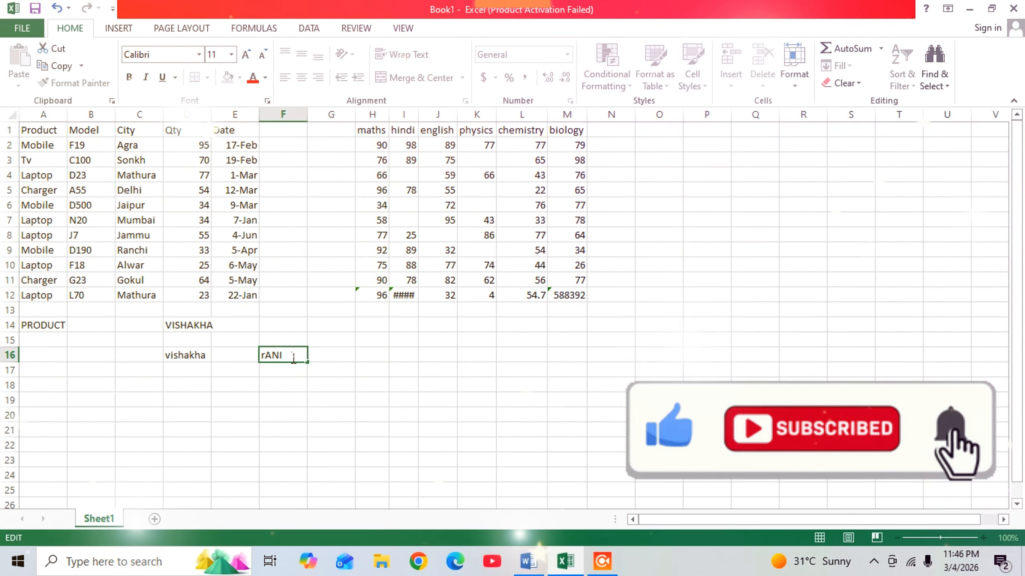
pyautogui.click(318, 359)
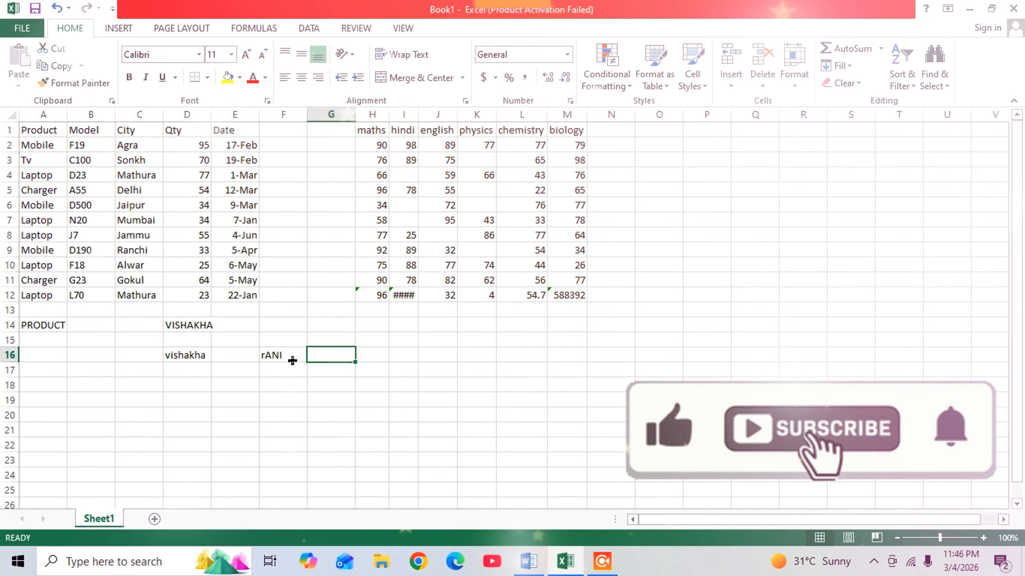
# Convert the name in F16 to proper case in cell F17 with the formula =PROPER(F16)
pyautogui.click(290, 357)
pyautogui.click(283, 370)
pyautogui.write('=')
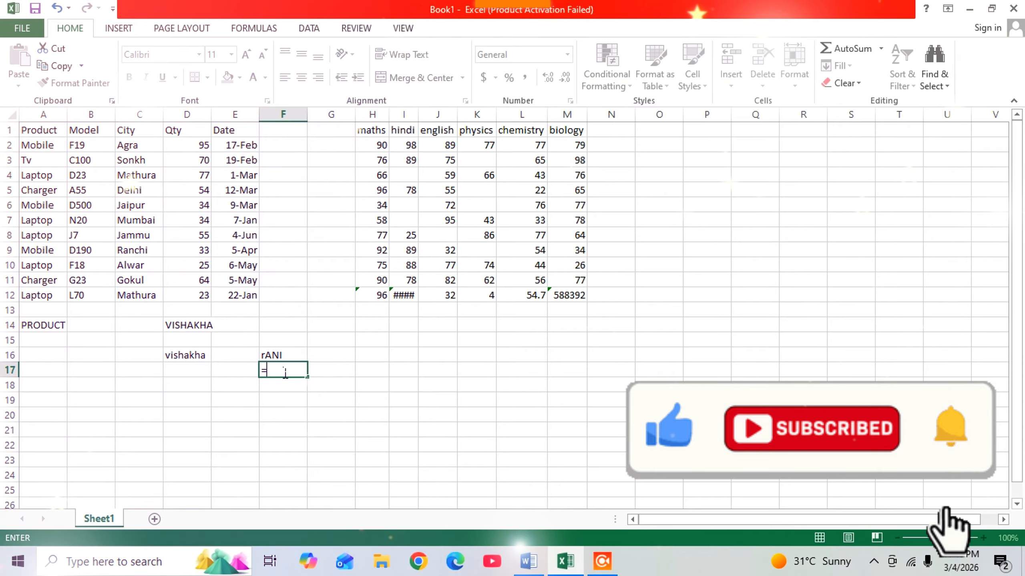
pyautogui.write('proper')
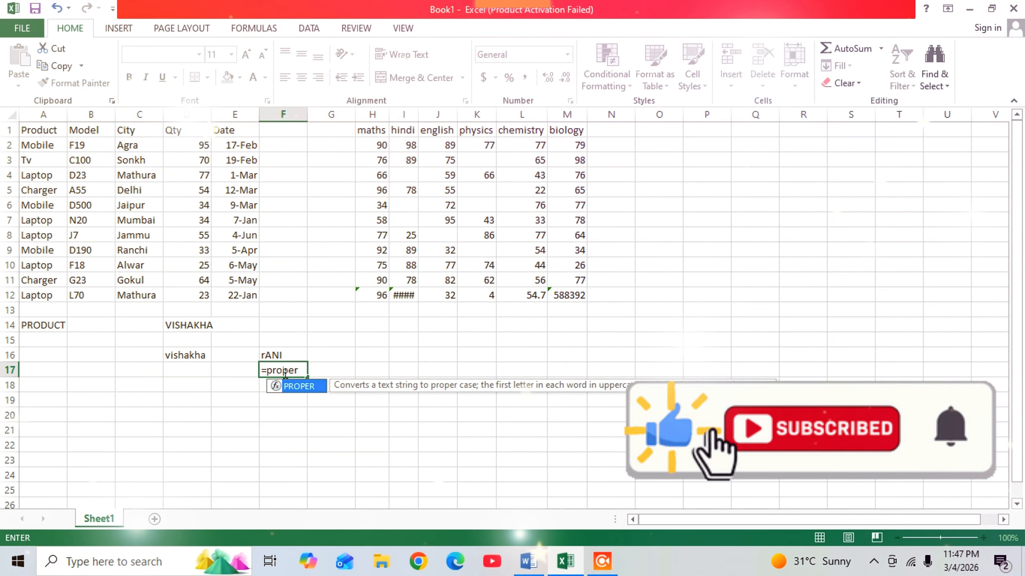
pyautogui.write('(')
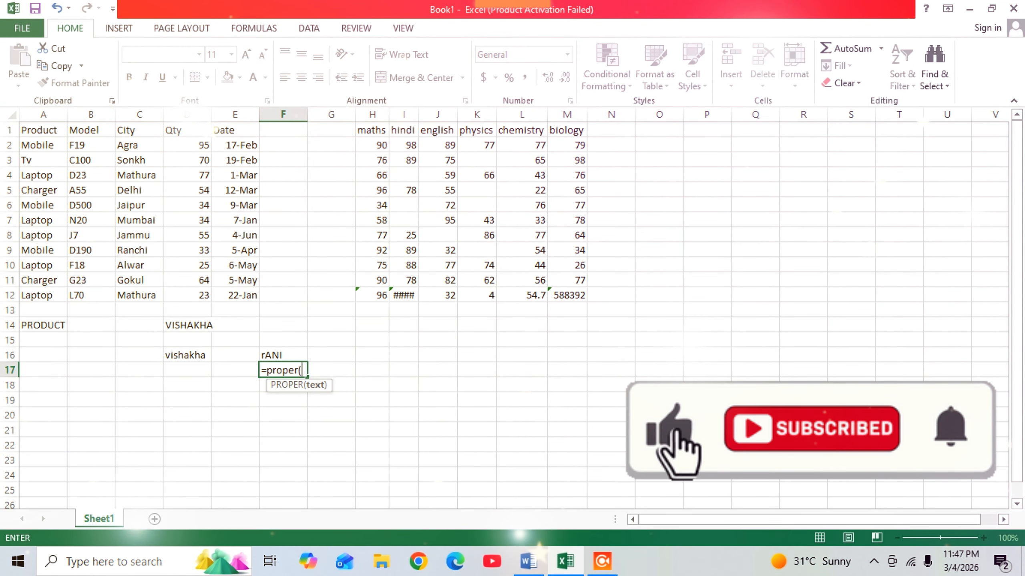
pyautogui.write('F')
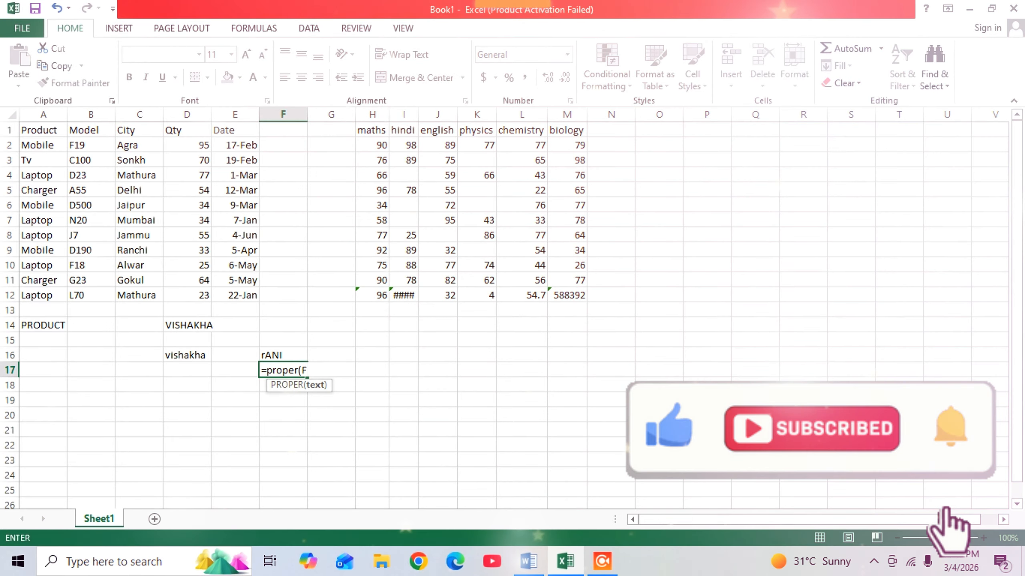
pyautogui.write('16')
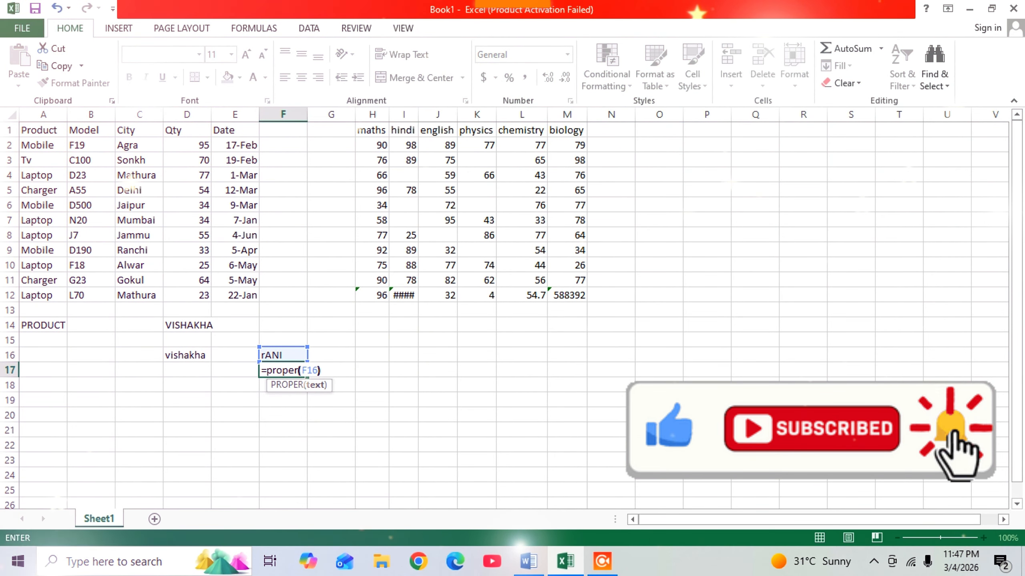
pyautogui.write(')')
pyautogui.press('Return')
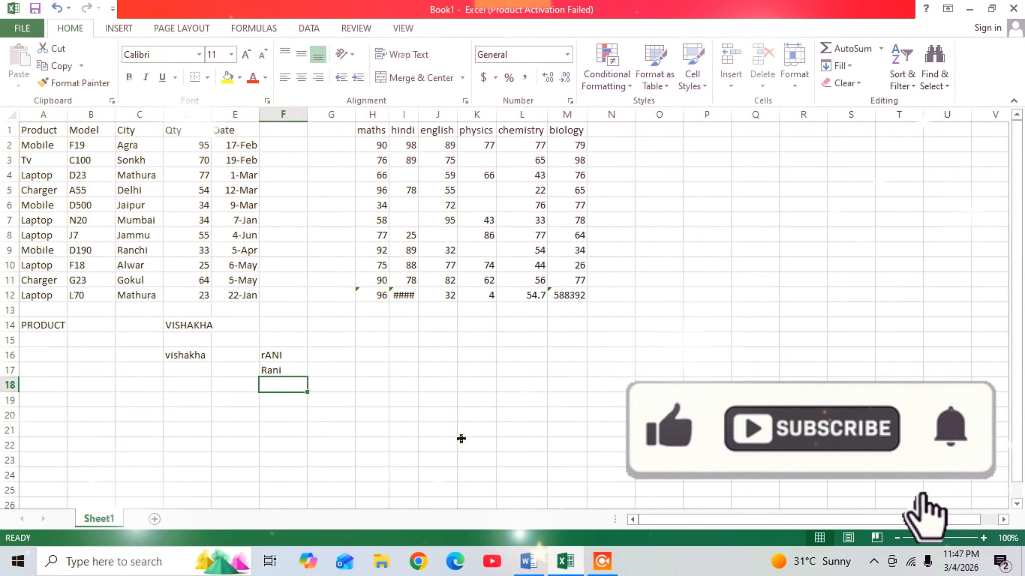
# Replace the MAX formula in cell H12 with =LEN(H4) to count the characters of the maths mark in H4
pyautogui.click(379, 295)
pyautogui.doubleClick(382, 295)
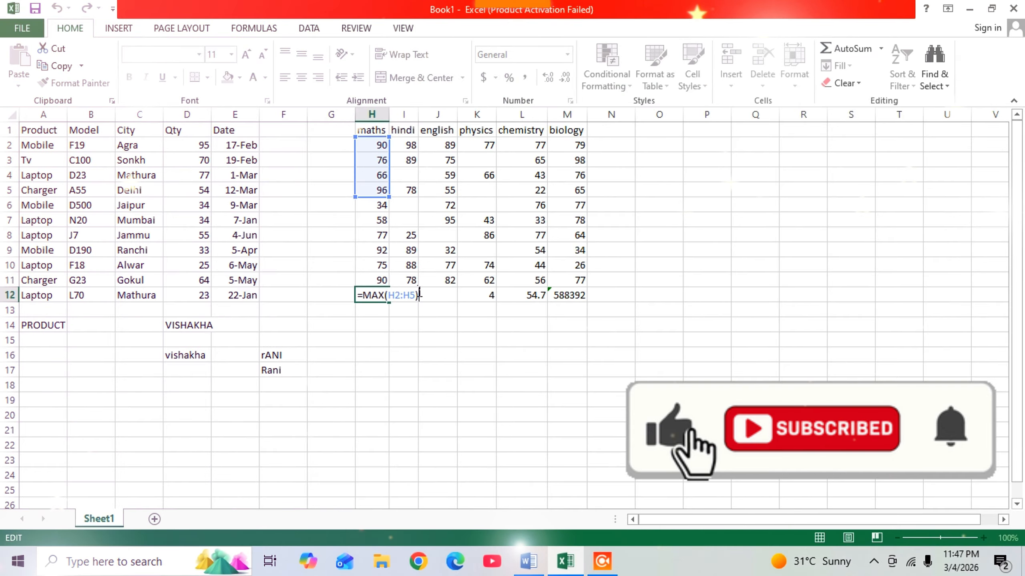
pyautogui.press('BackSpace')
pyautogui.press('BackSpace')
pyautogui.press('BackSpace')
pyautogui.press('BackSpace')
pyautogui.press('BackSpace')
pyautogui.press('BackSpace')
pyautogui.press('BackSpace')
pyautogui.press('BackSpace')
pyautogui.press('BackSpace')
pyautogui.press('BackSpace')
pyautogui.press('BackSpace')
pyautogui.write('=')
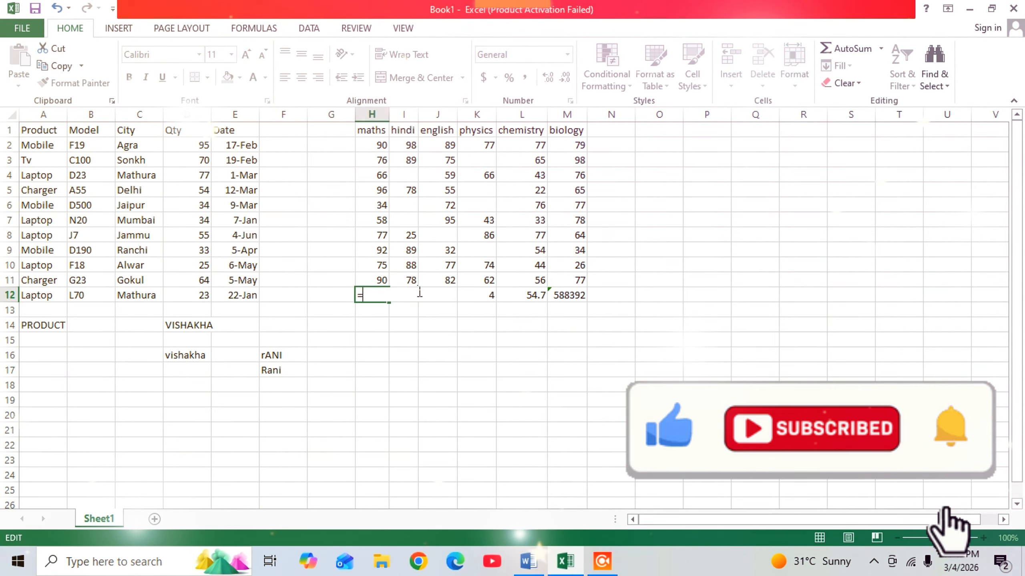
pyautogui.write('len')
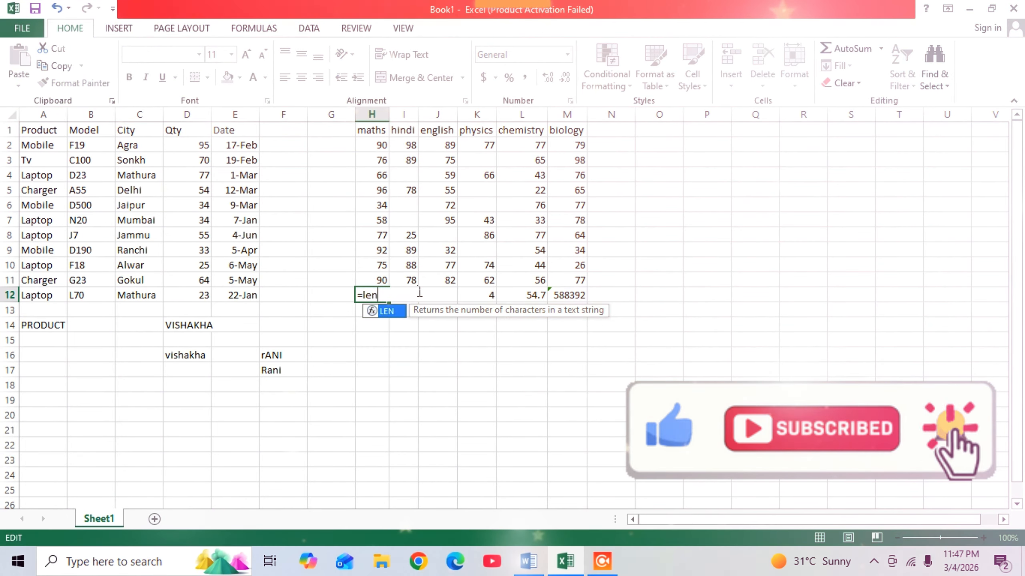
pyautogui.write('(')
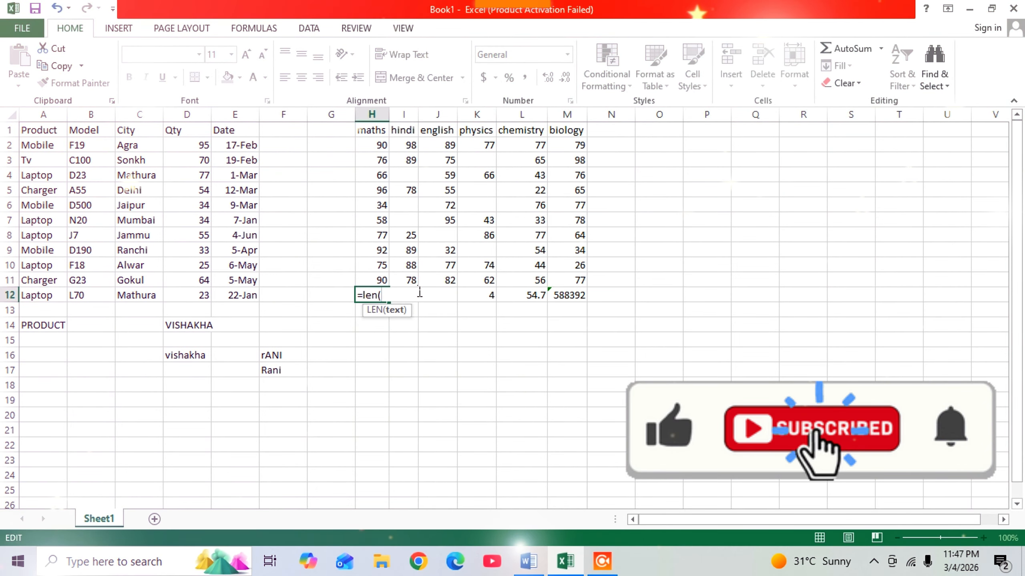
pyautogui.write('h')
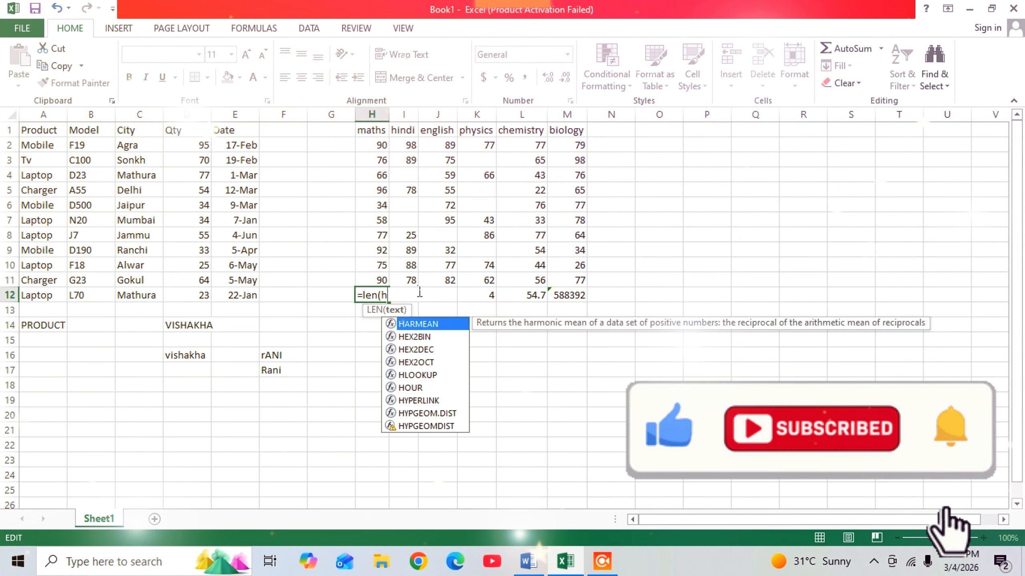
pyautogui.press('BackSpace')
pyautogui.write('H4')
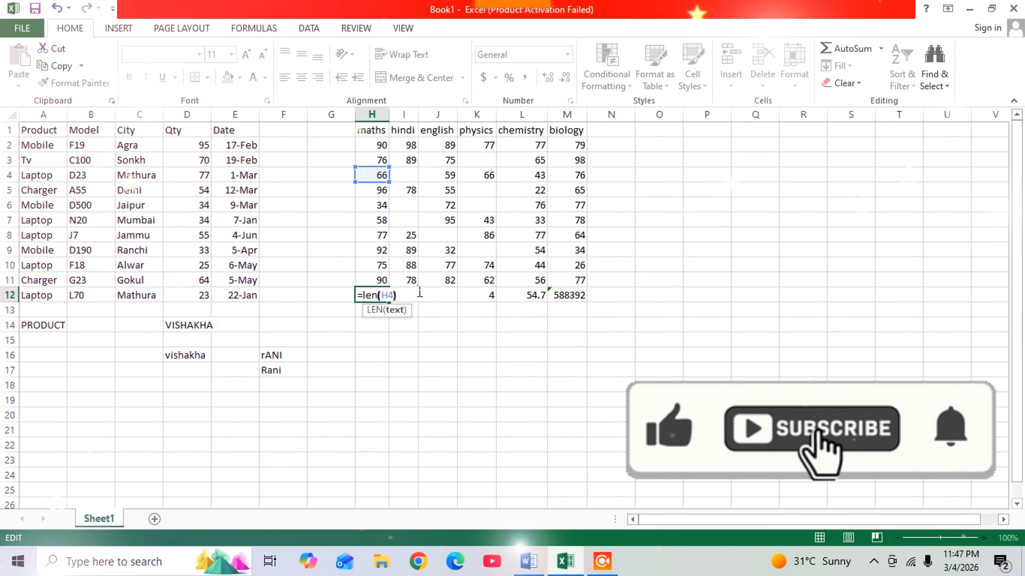
pyautogui.press('Return')
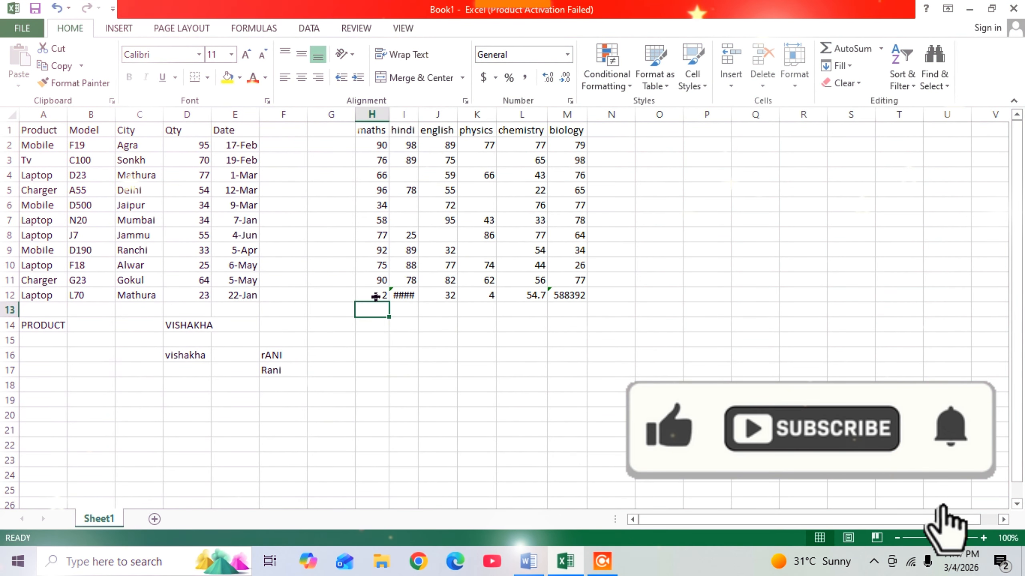
pyautogui.click(444, 354)
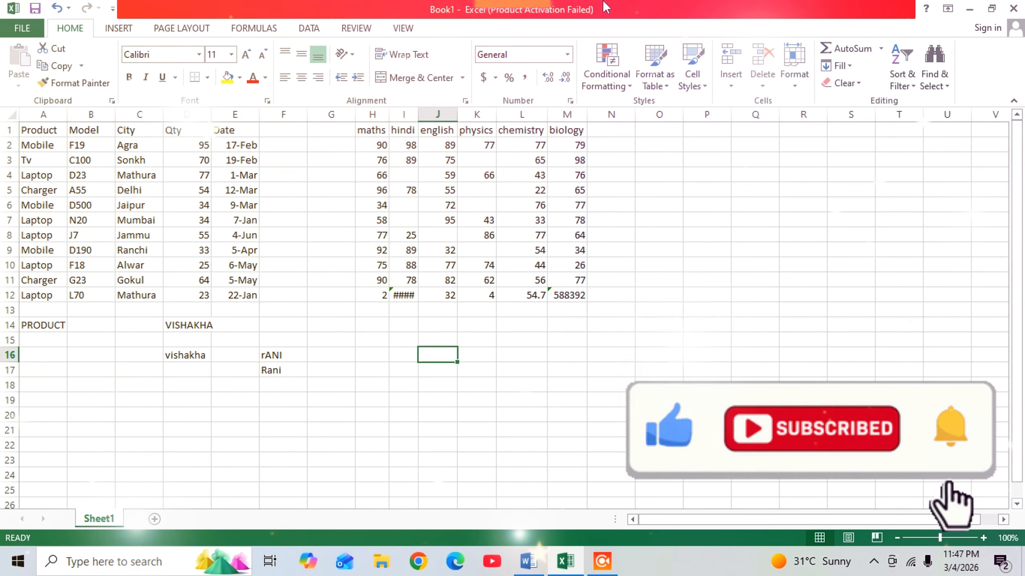
pyautogui.moveTo(540, 6)
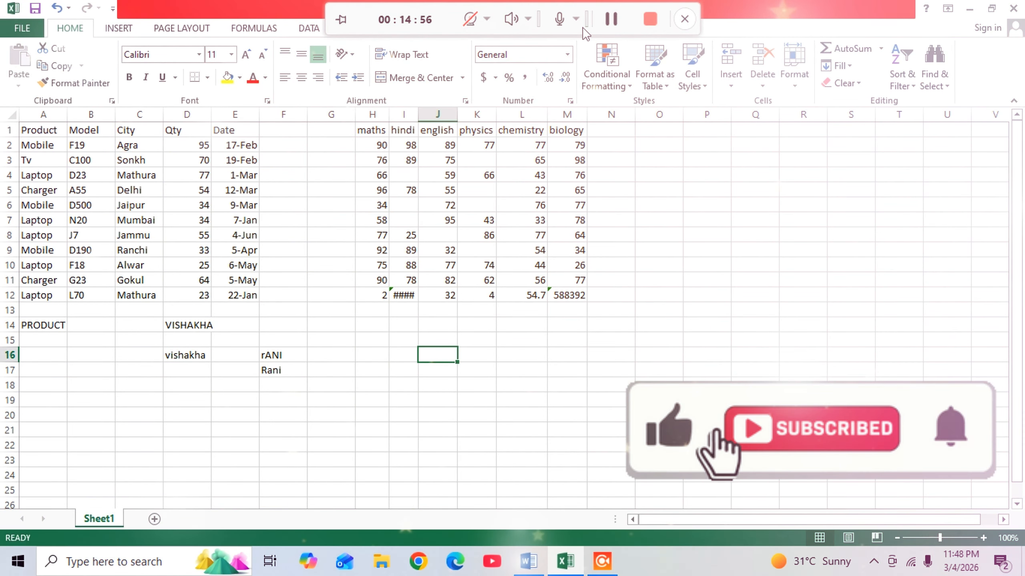